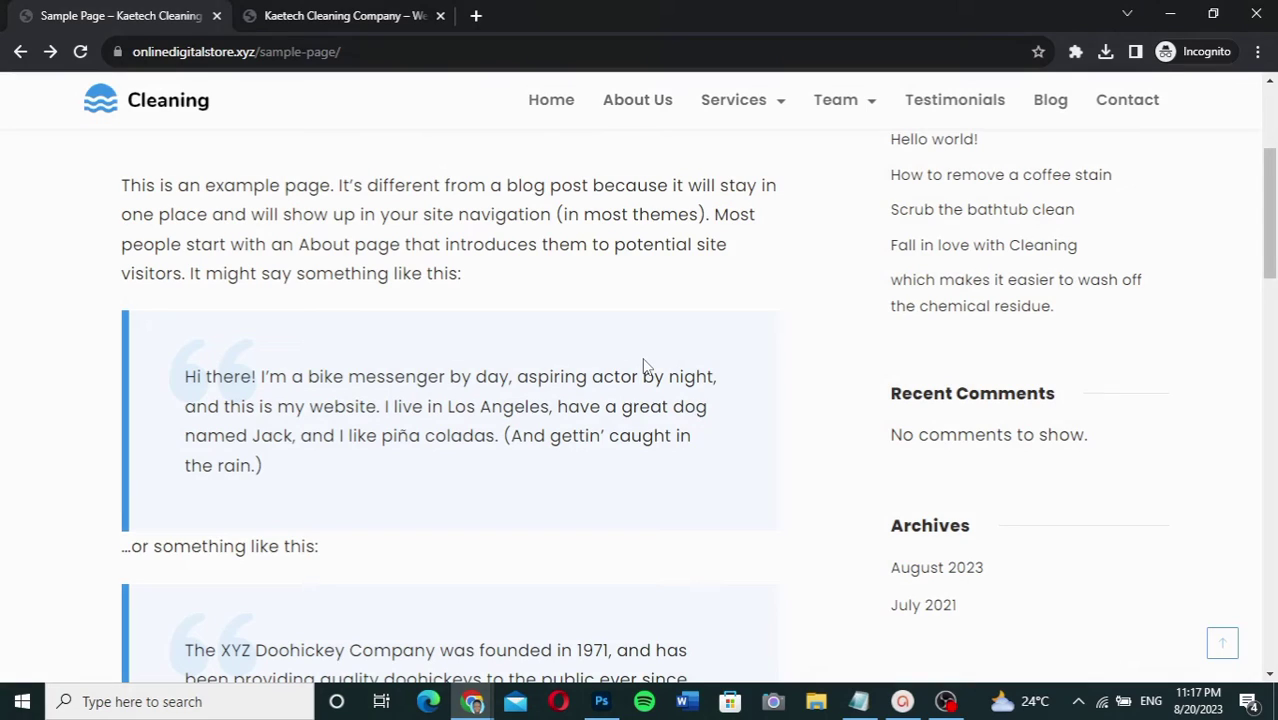
Step: Bring up the Sample Page editor window and scroll to the Call Us button
scroll(645, 367, "up", 4)
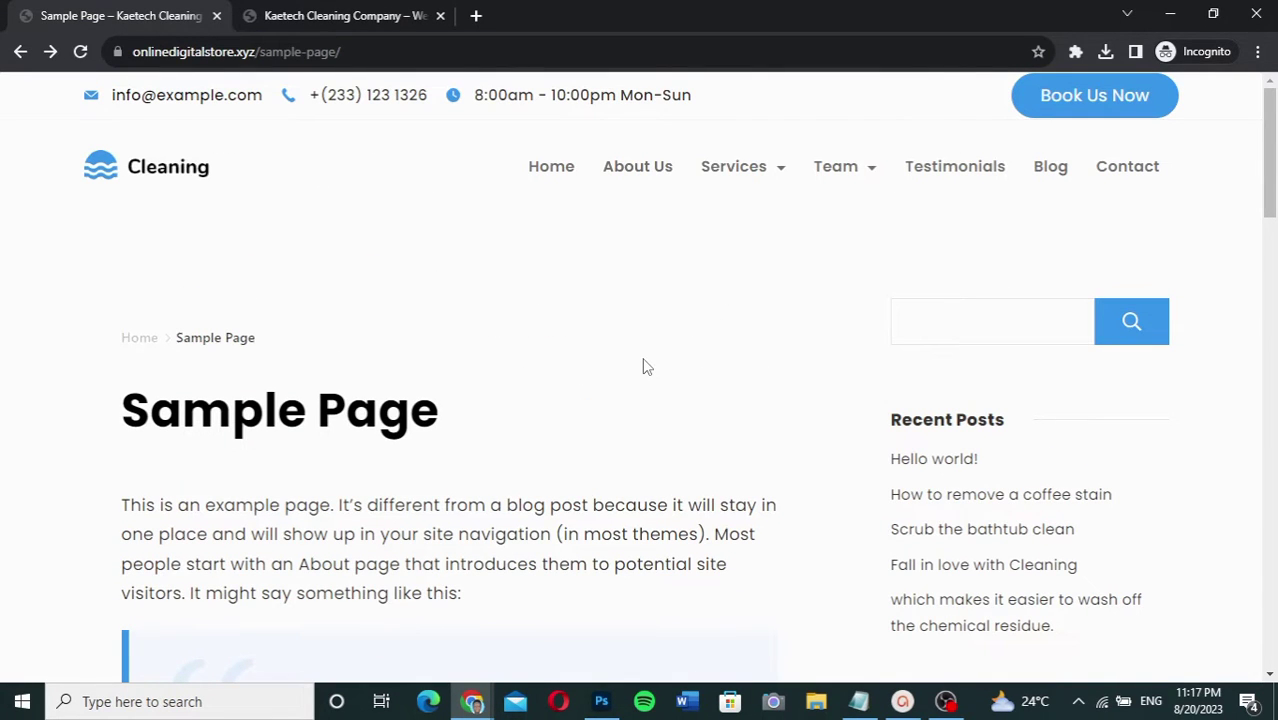
scroll(645, 367, "down", 9)
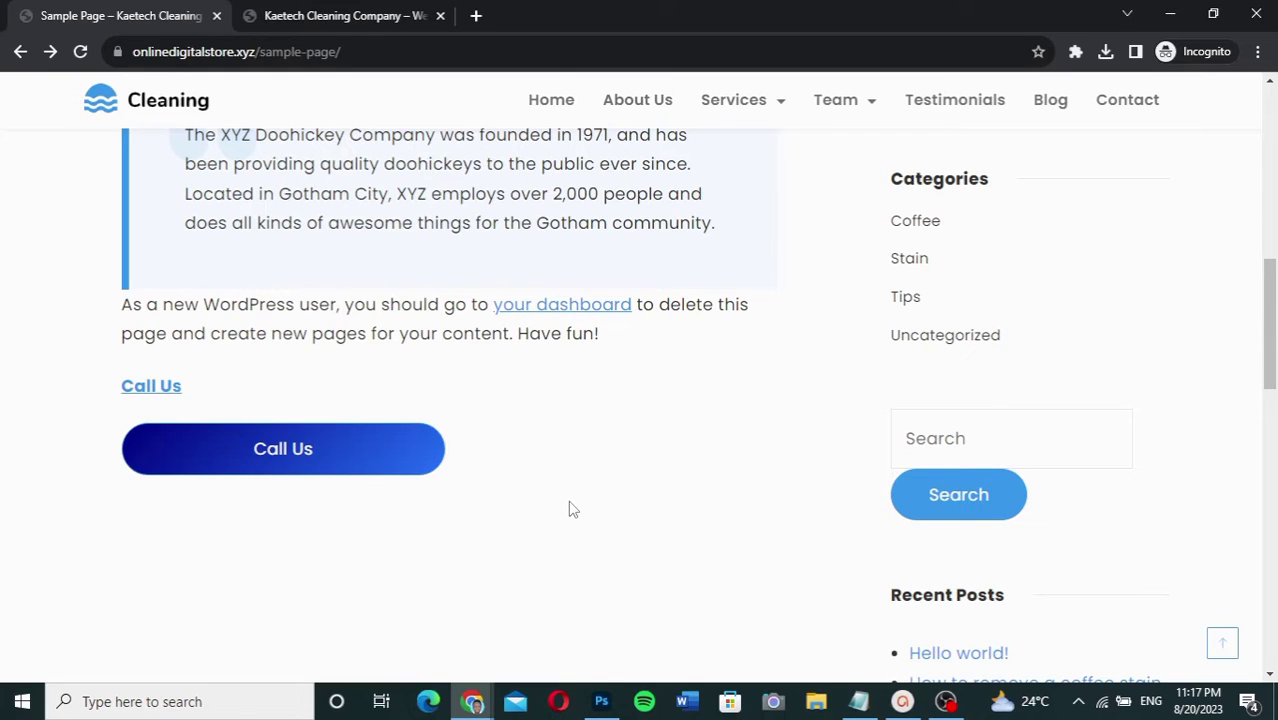
scroll(572, 510, "up", 8)
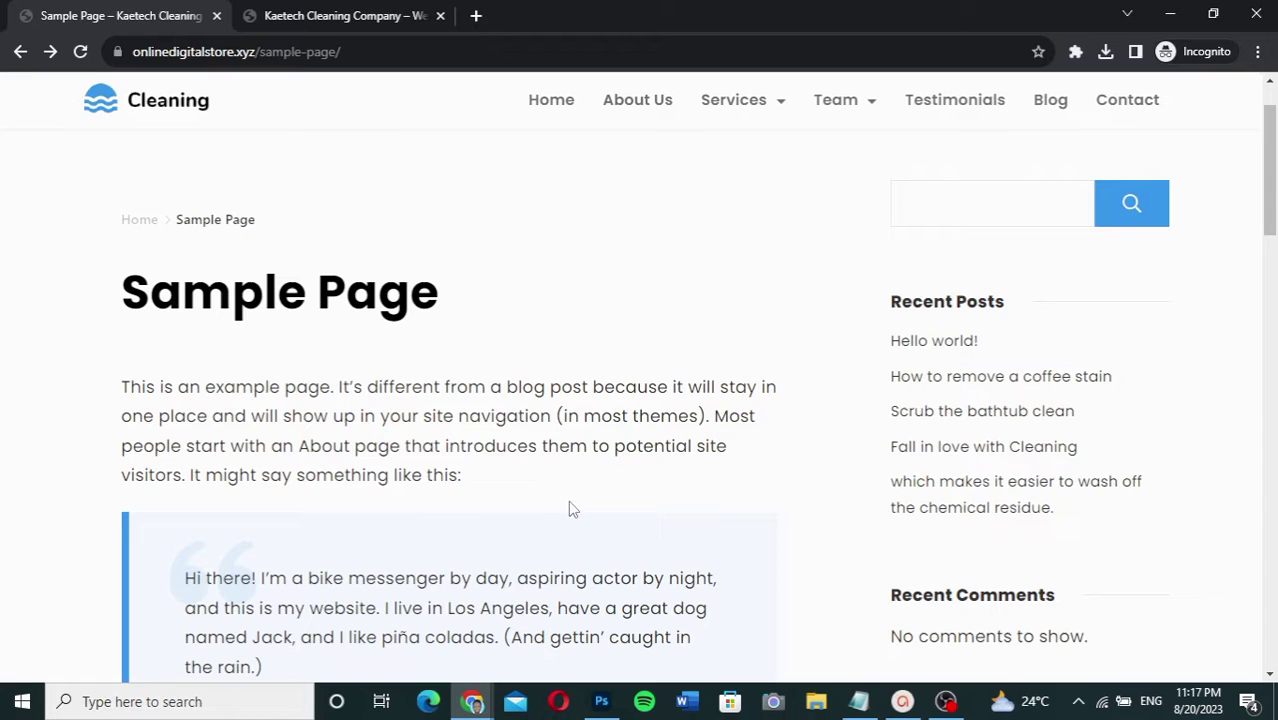
left_click(472, 701)
left_click(408, 629)
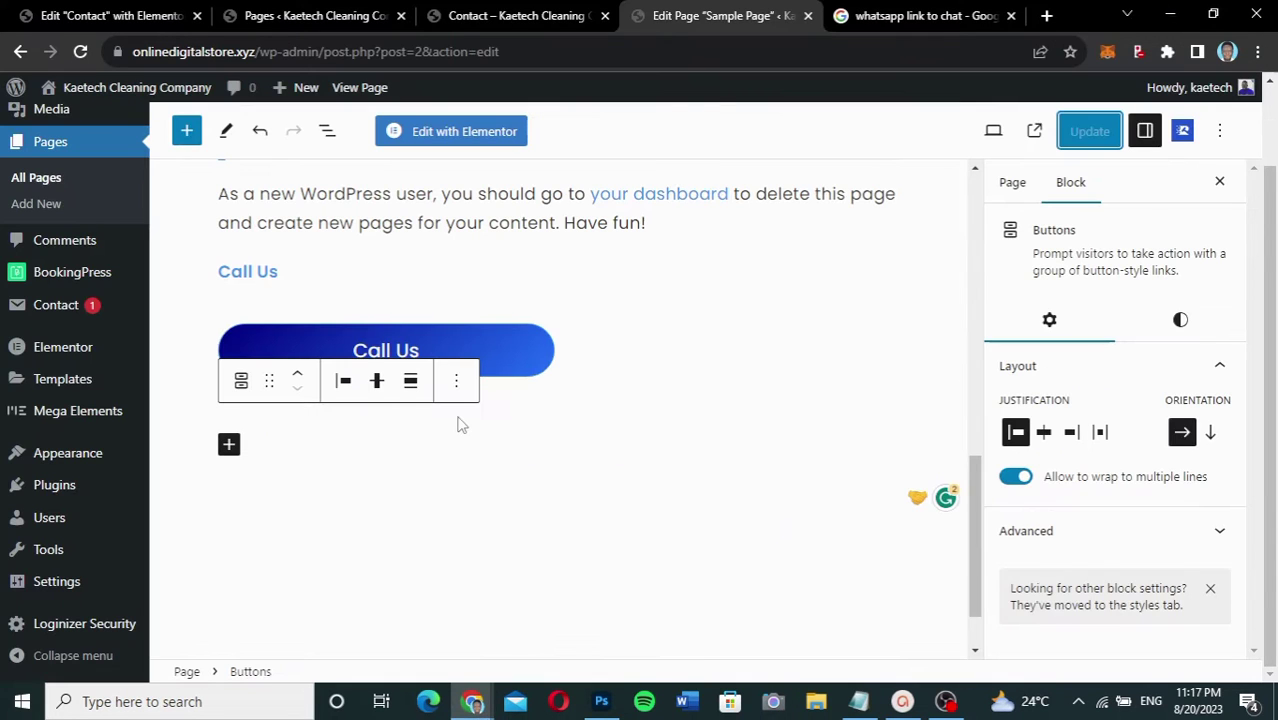
scroll(648, 228, "up", 8)
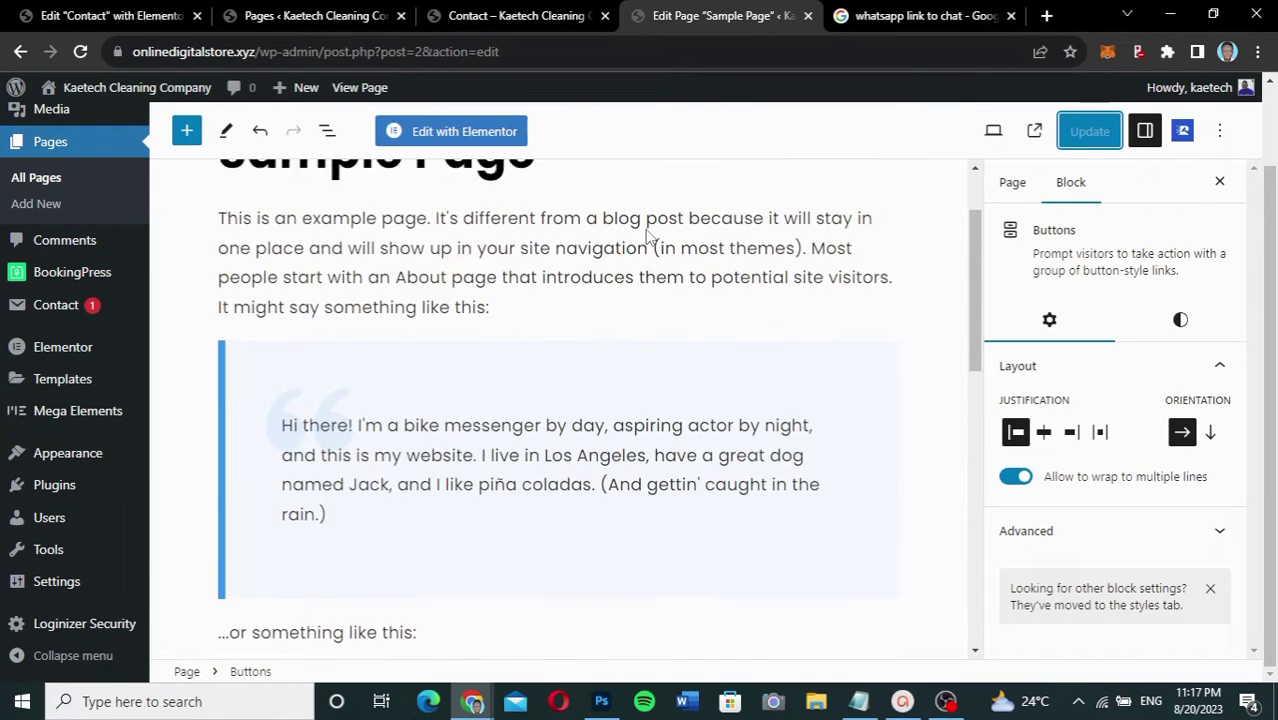
scroll(648, 237, "down", 6)
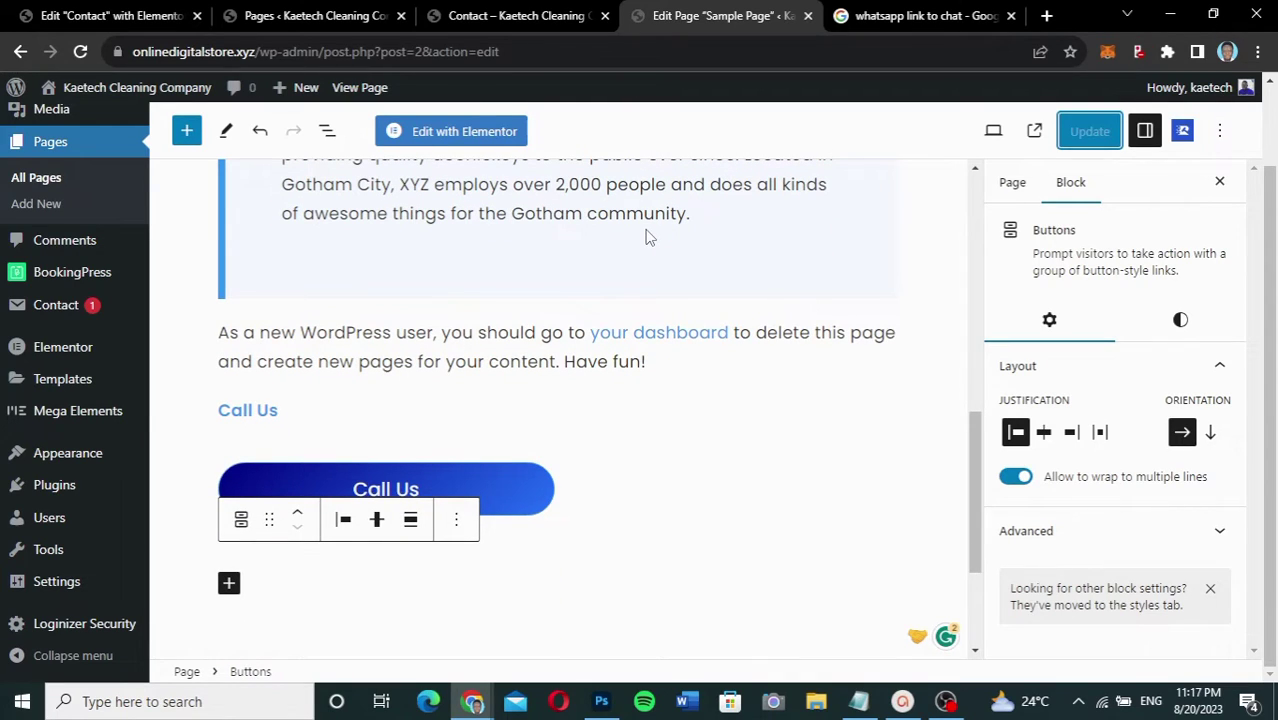
mouse_move(624, 446)
scroll(575, 512, "down", 2)
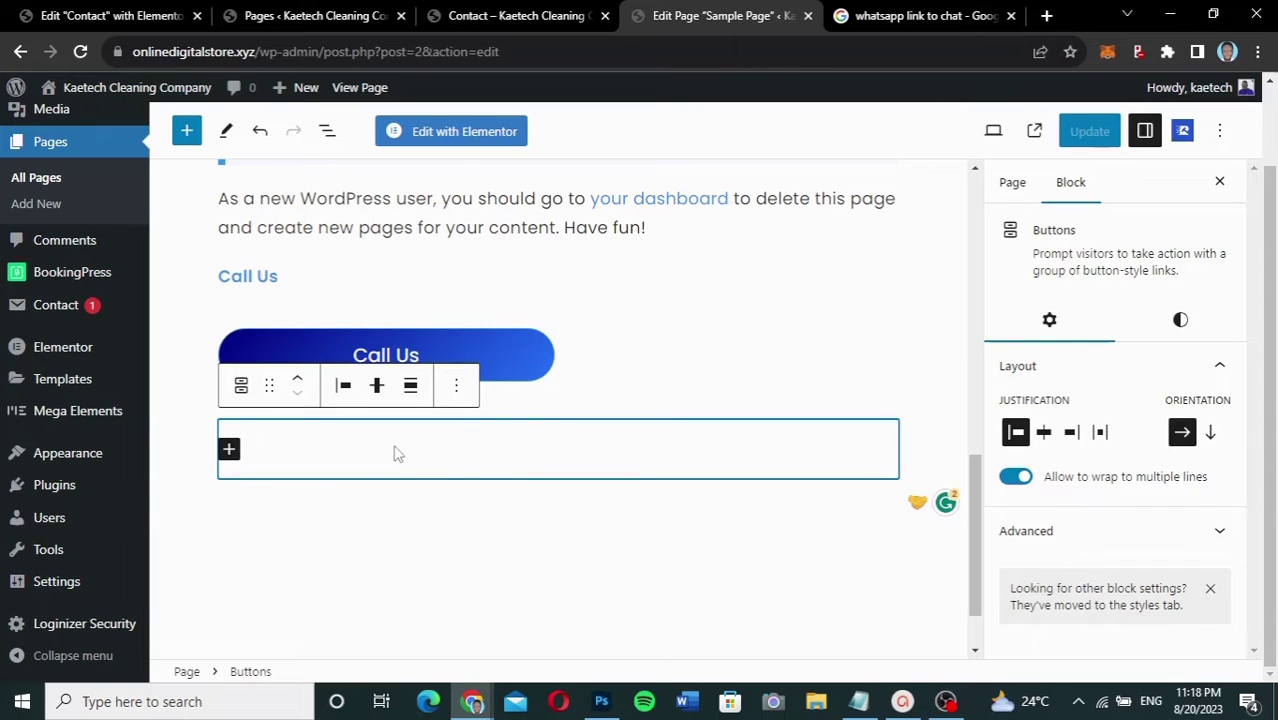
Step: Deselect the Buttons block, then open and close the block inserter and full block library
left_click(507, 503)
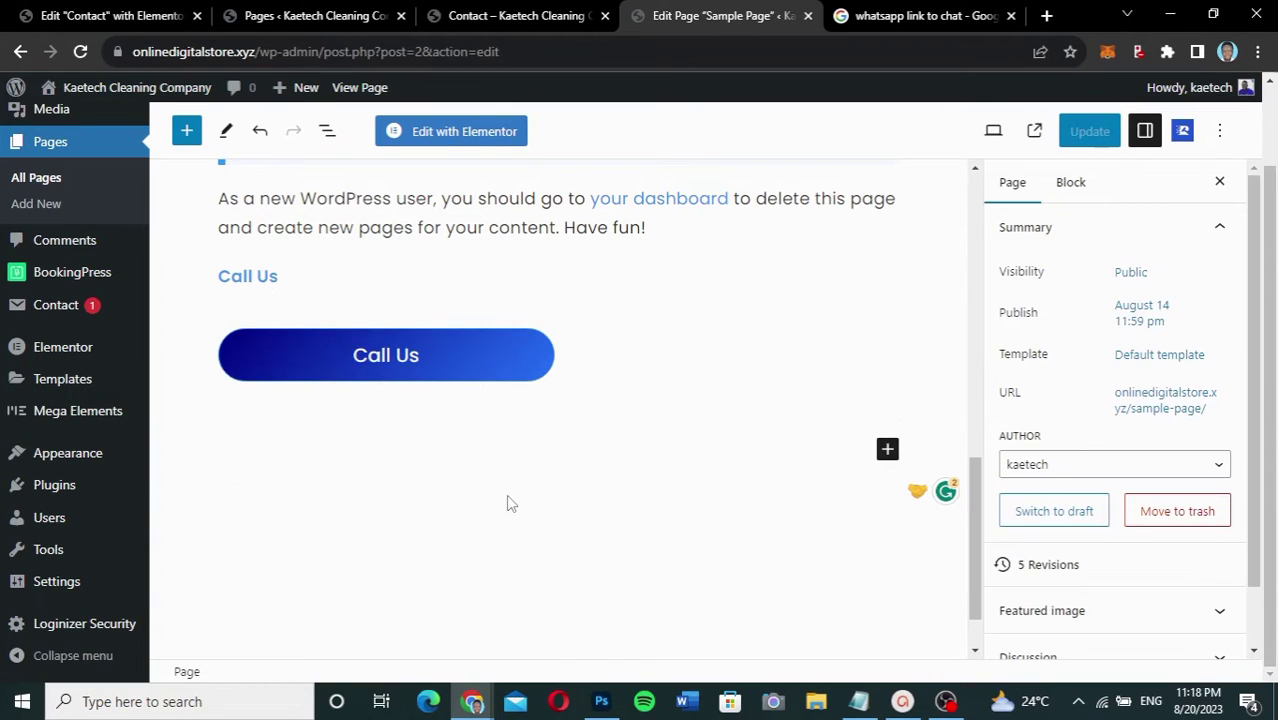
left_click(887, 450)
left_click(887, 450)
left_click(188, 133)
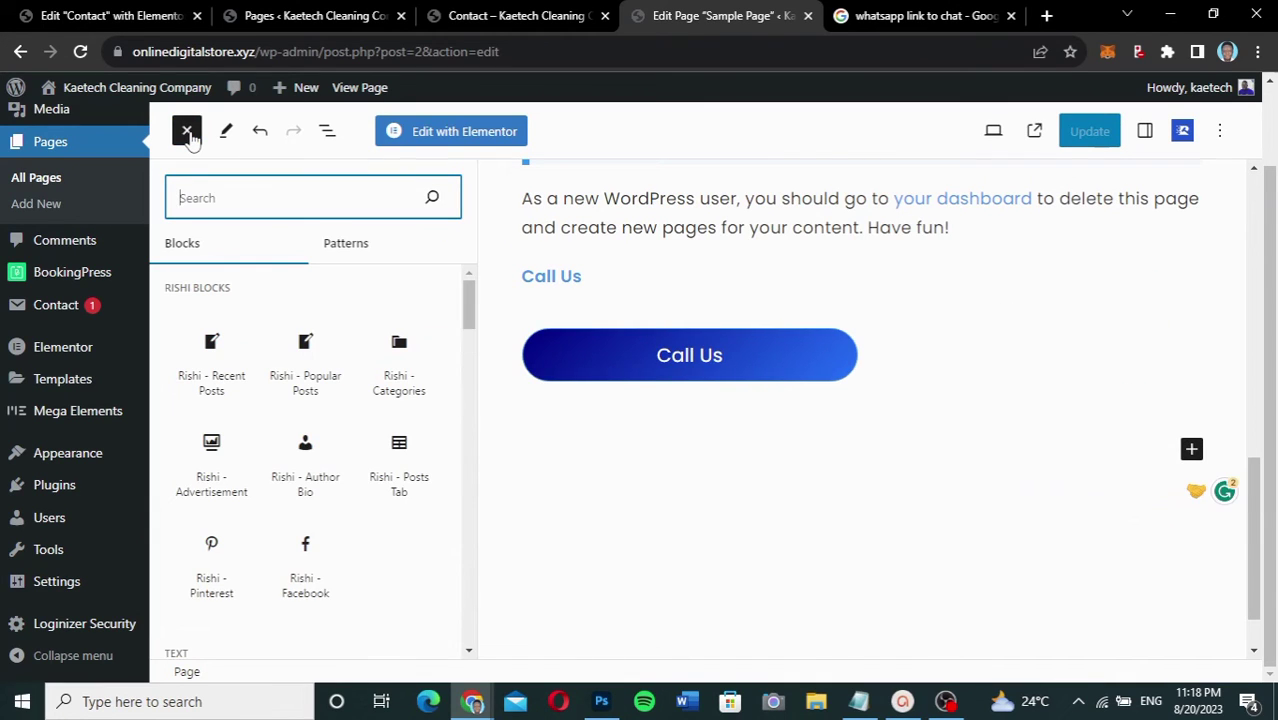
left_click(188, 133)
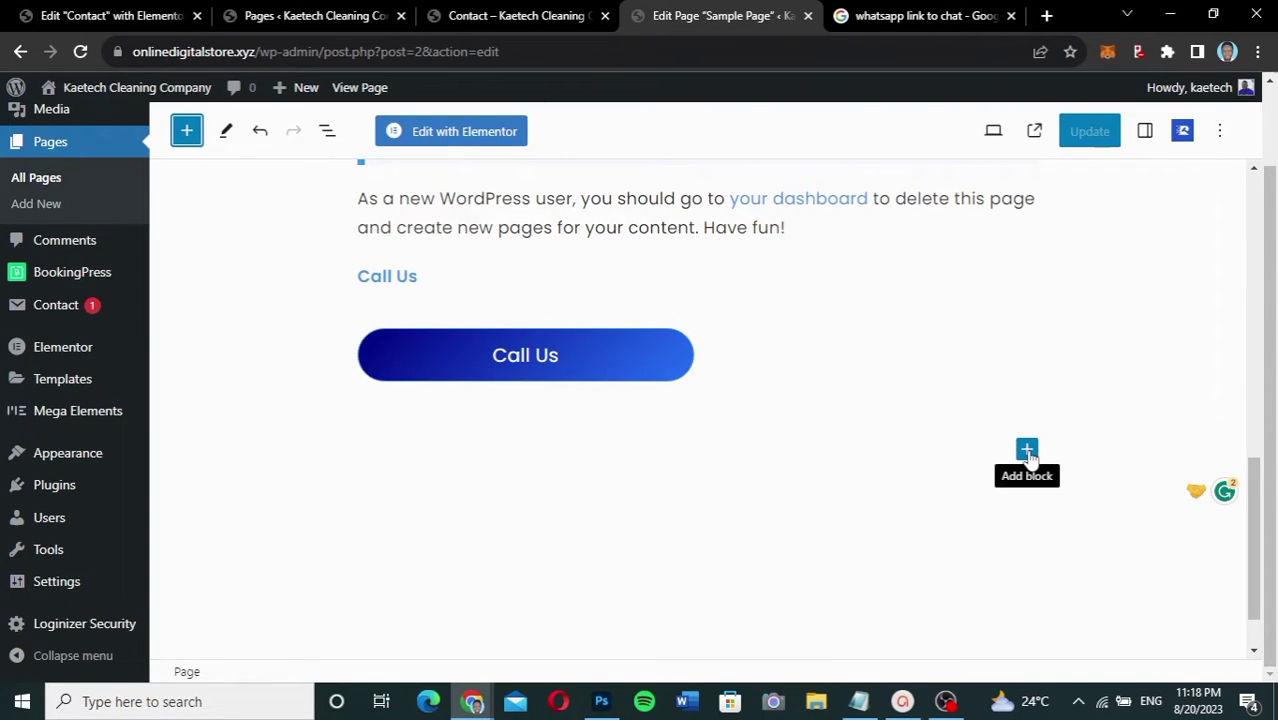
Step: Insert a Buttons block labelled 'Email Us' after Call Us, save, and select its text
left_click(1028, 452)
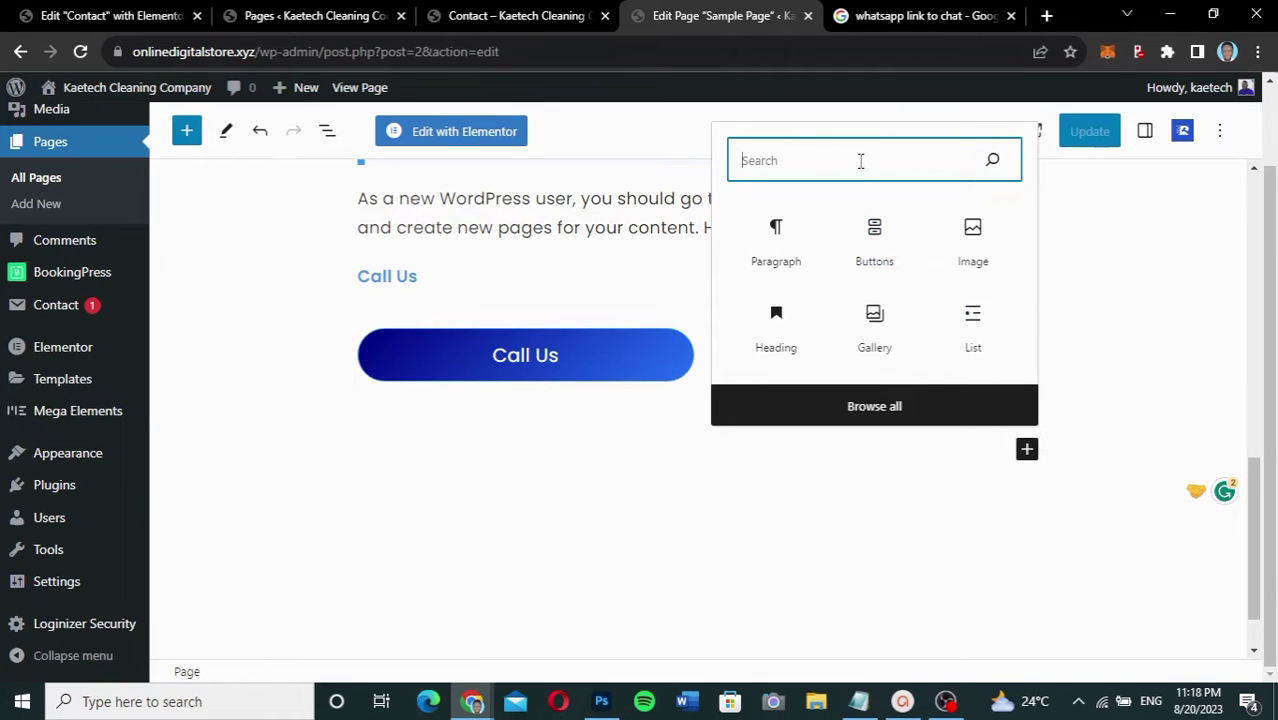
type("butt")
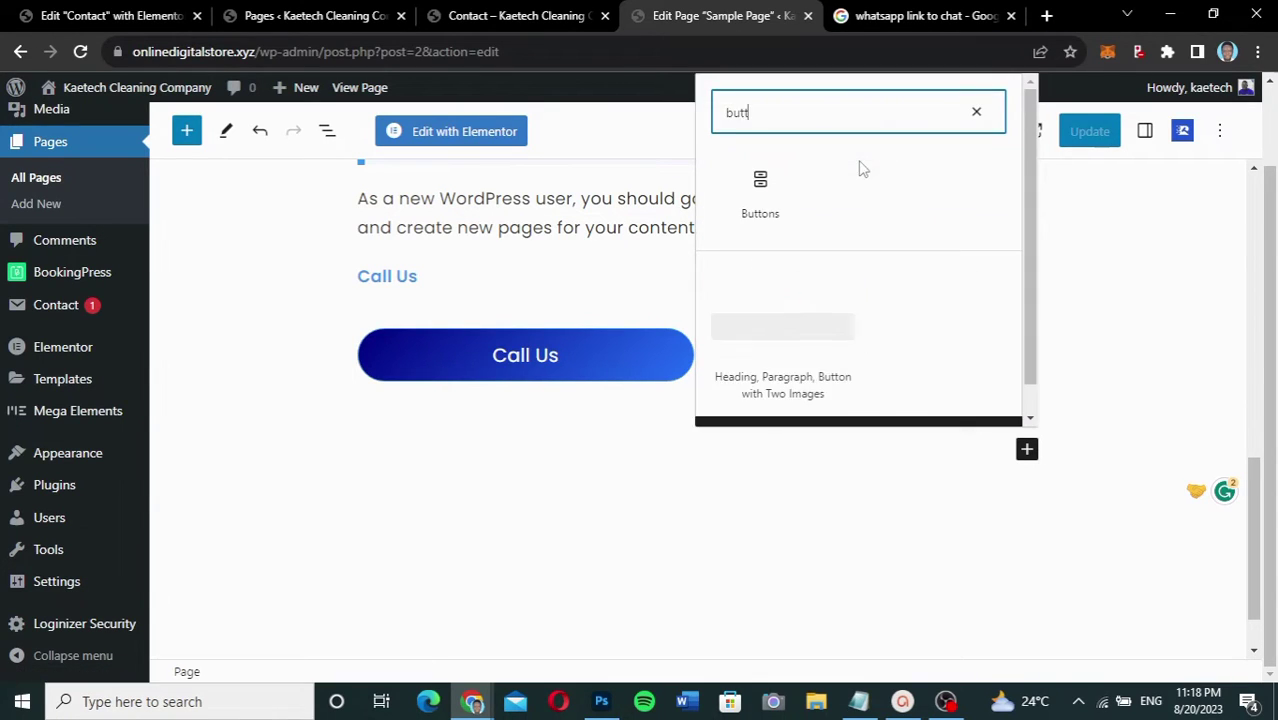
left_click(758, 190)
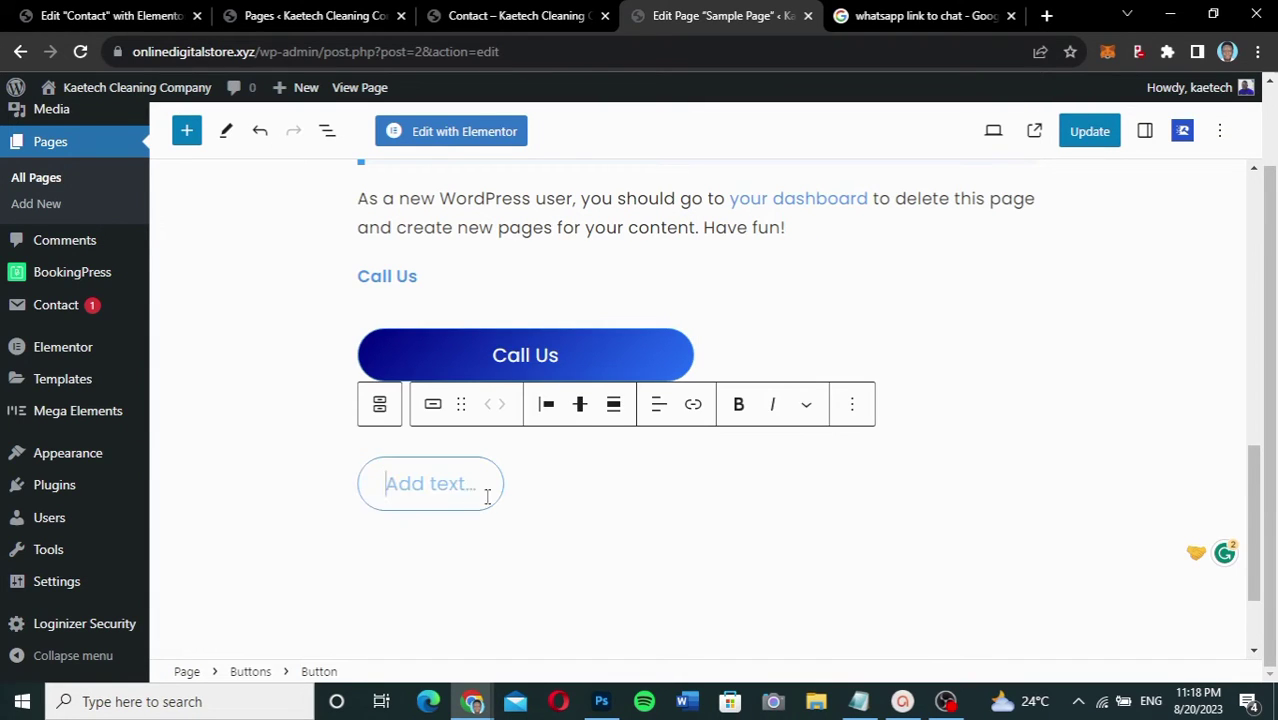
type("E")
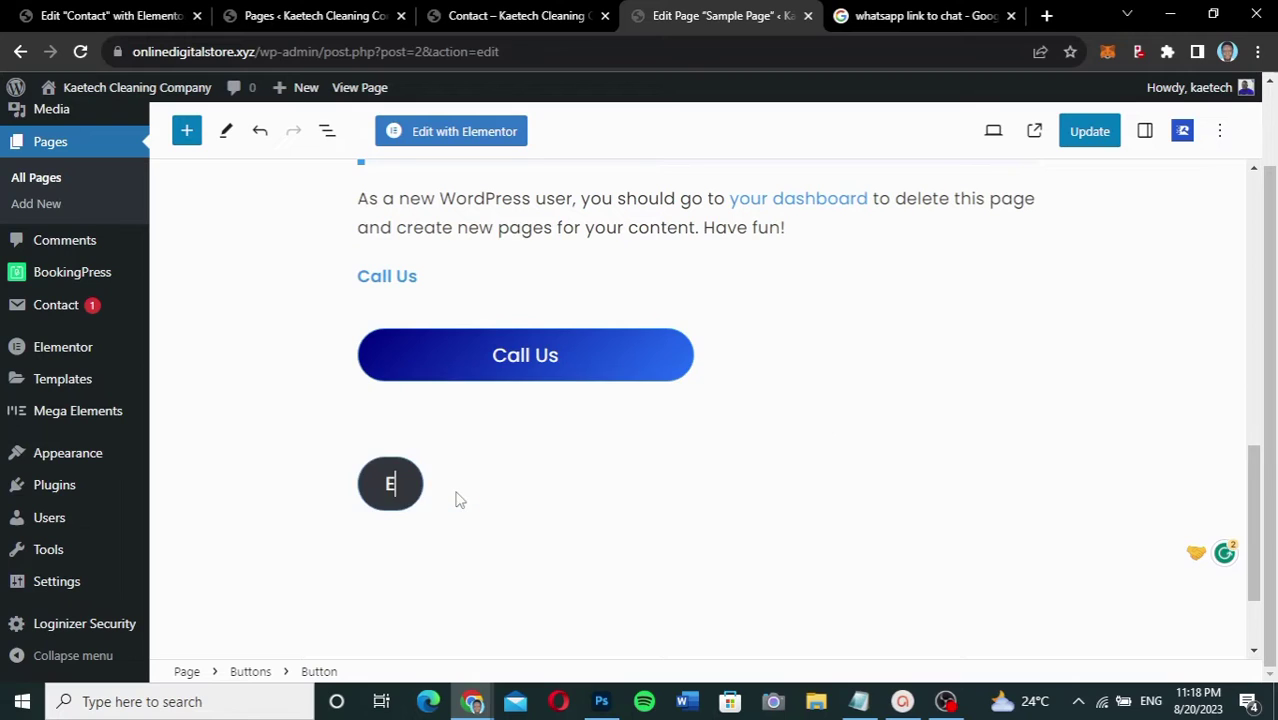
type("mail Us")
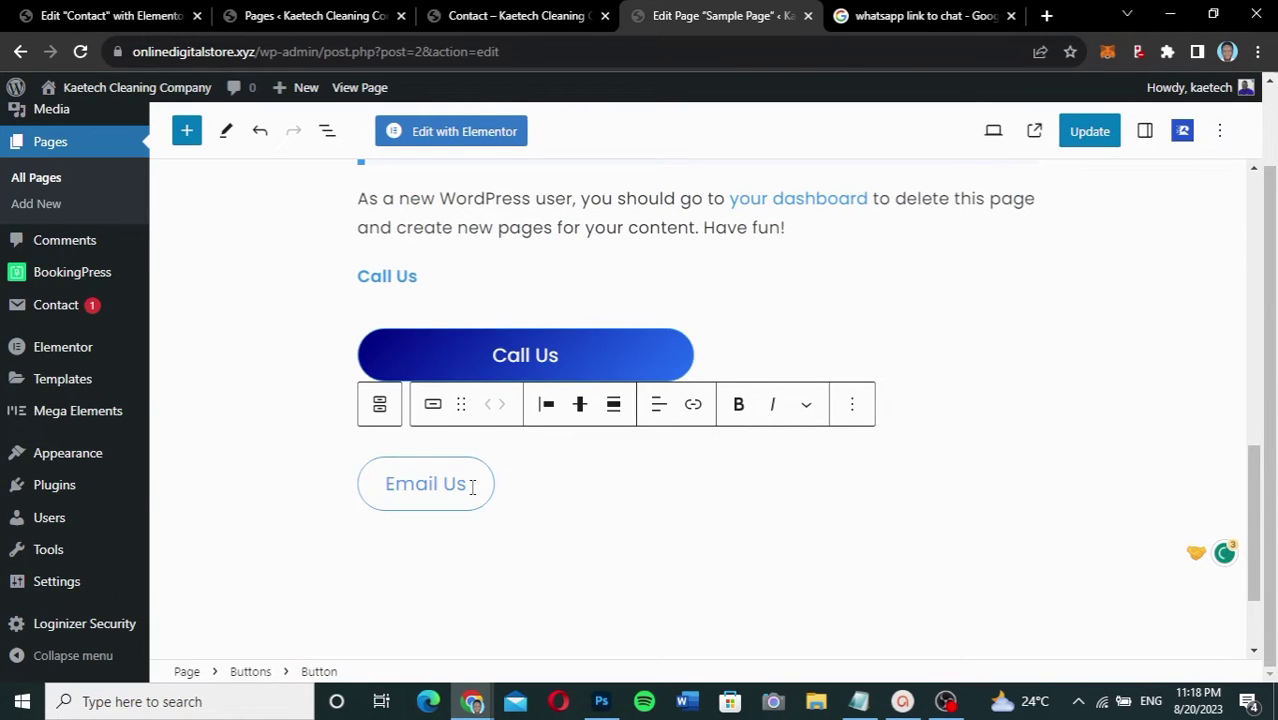
key("ctrl+s")
left_click_drag(466, 487, 383, 488)
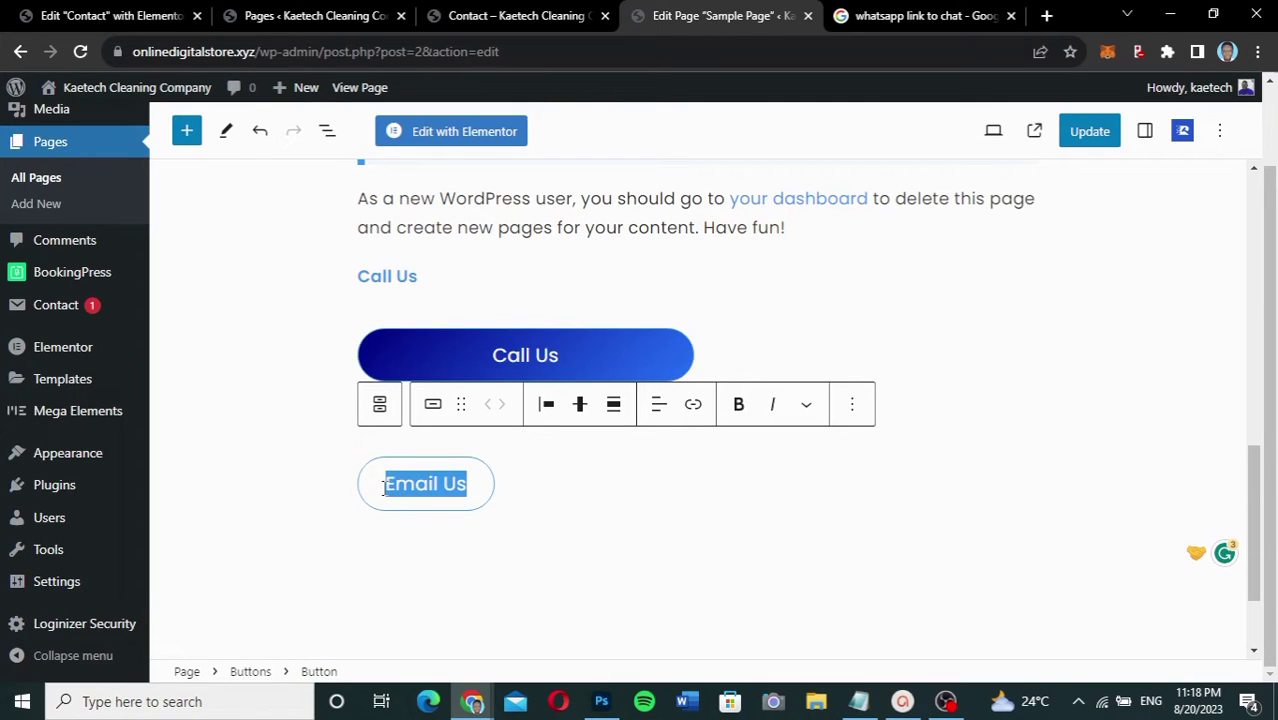
Step: Link the Email Us button to a mailto: address for the company's service e-mail
left_click(694, 408)
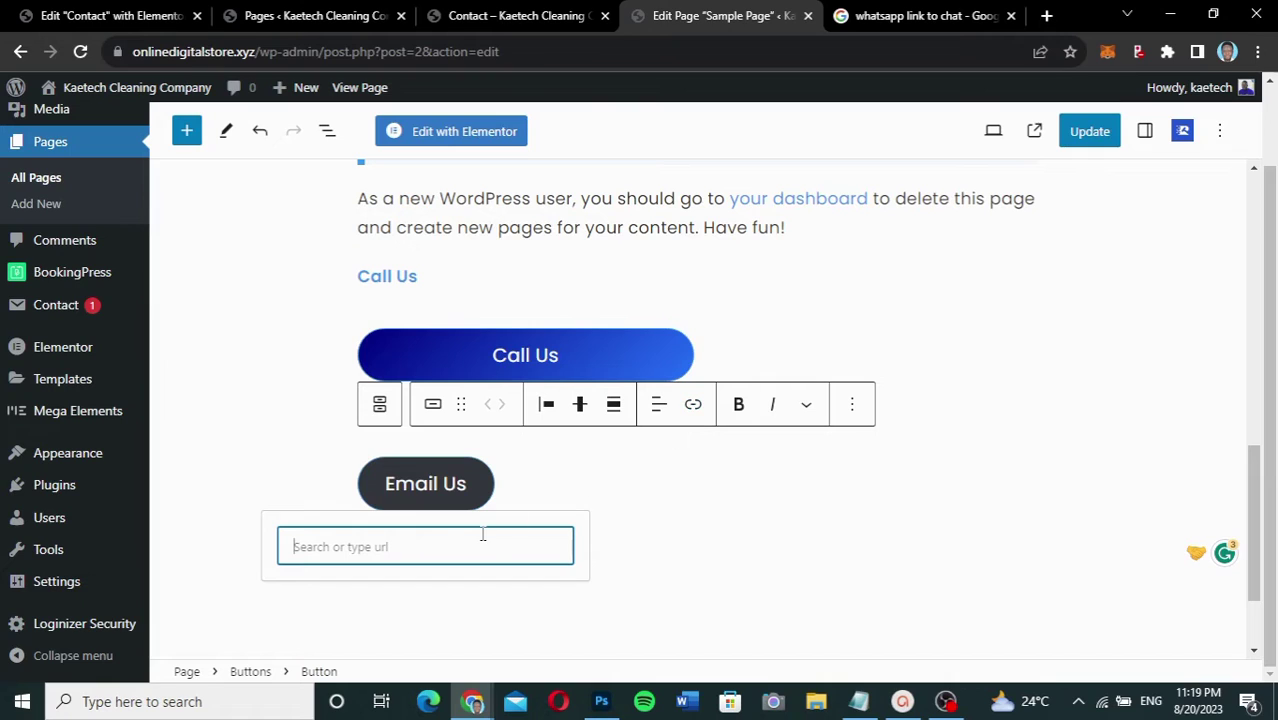
type("mailto")
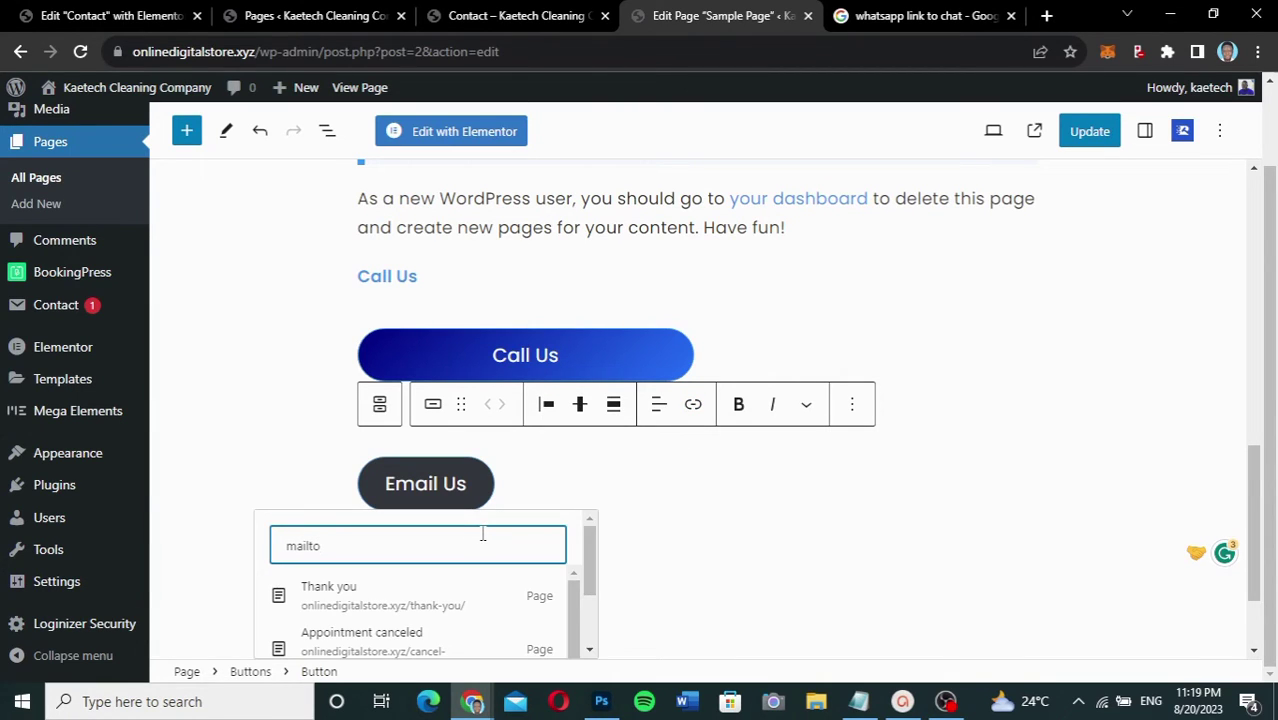
type(":")
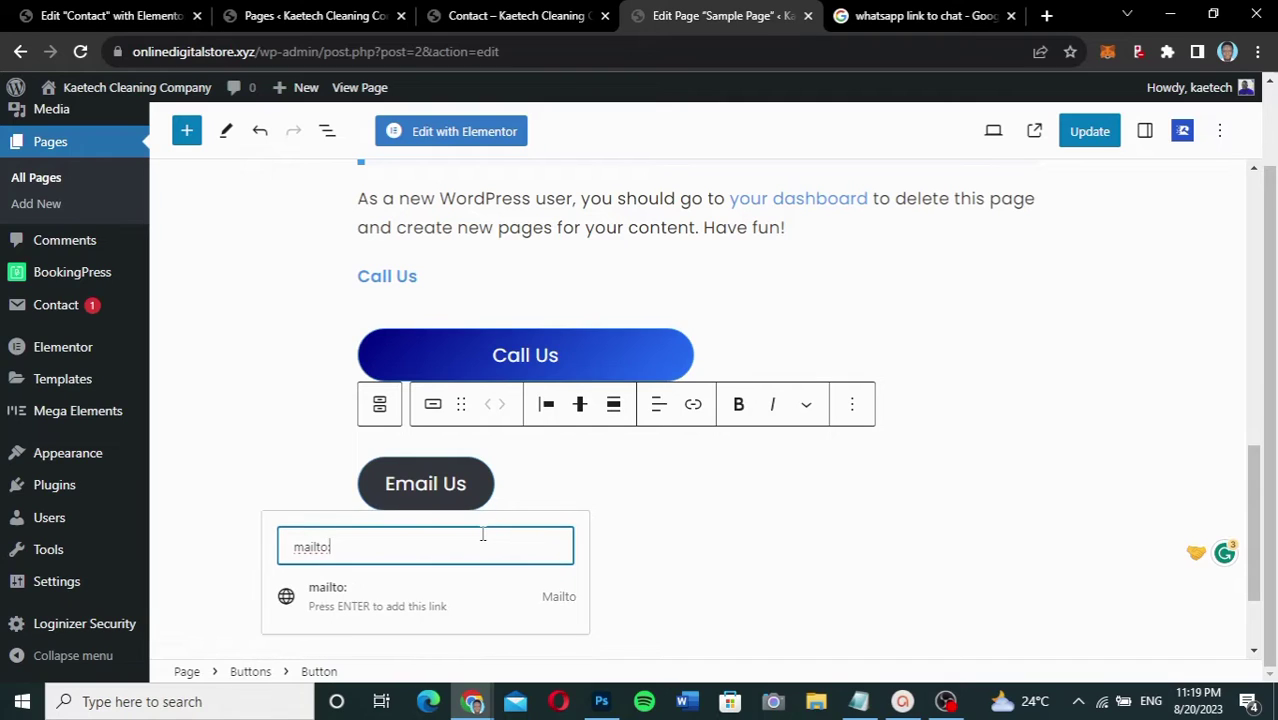
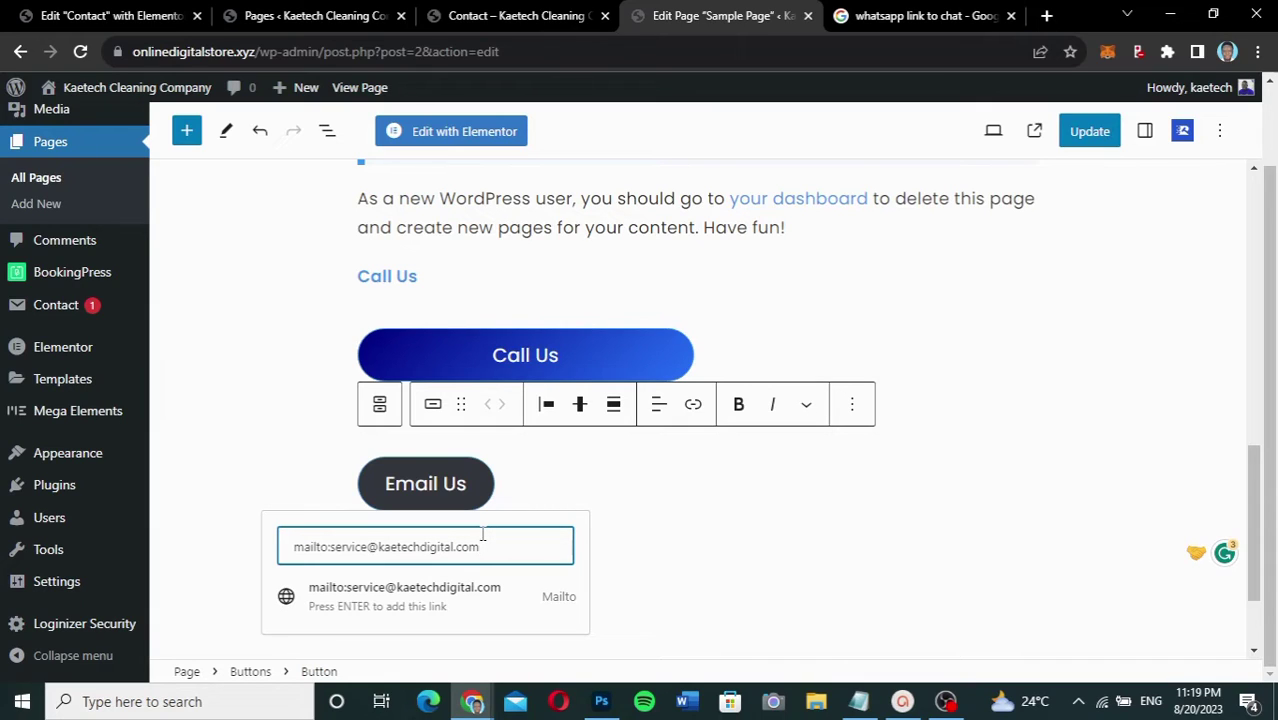
key("Return")
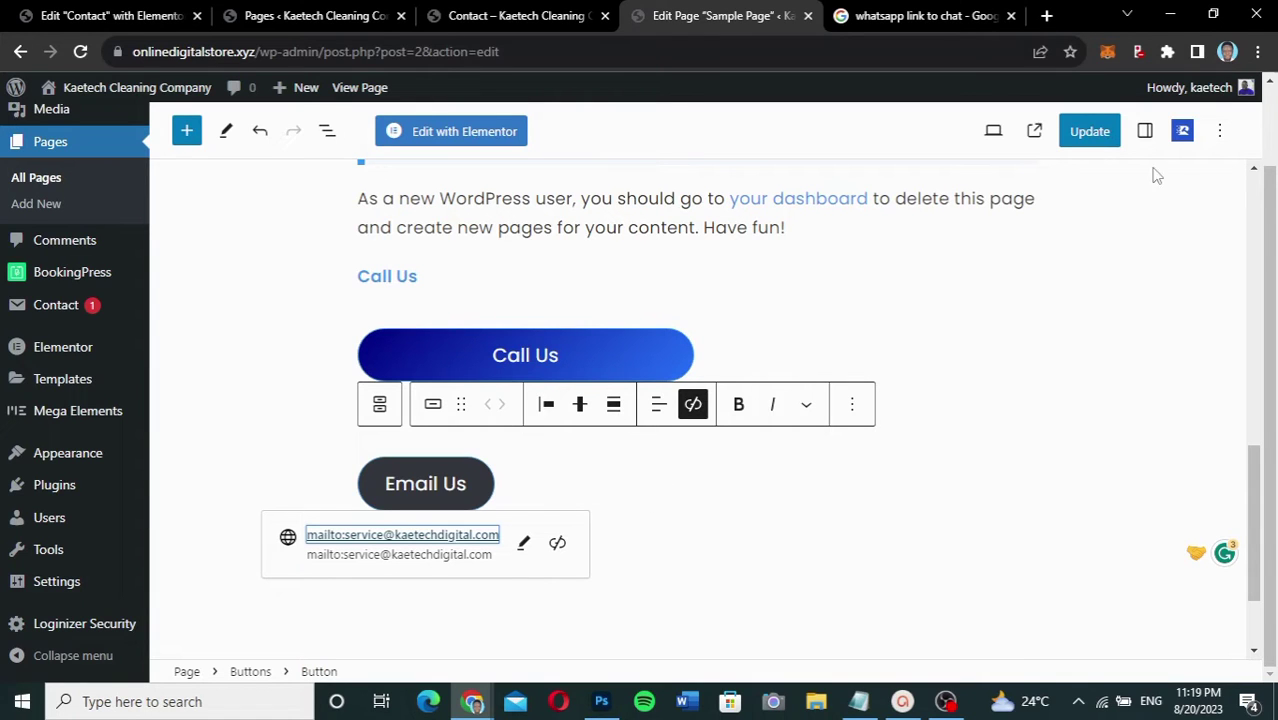
scroll(1084, 297, "up", 6)
scroll(1085, 298, "down", 7)
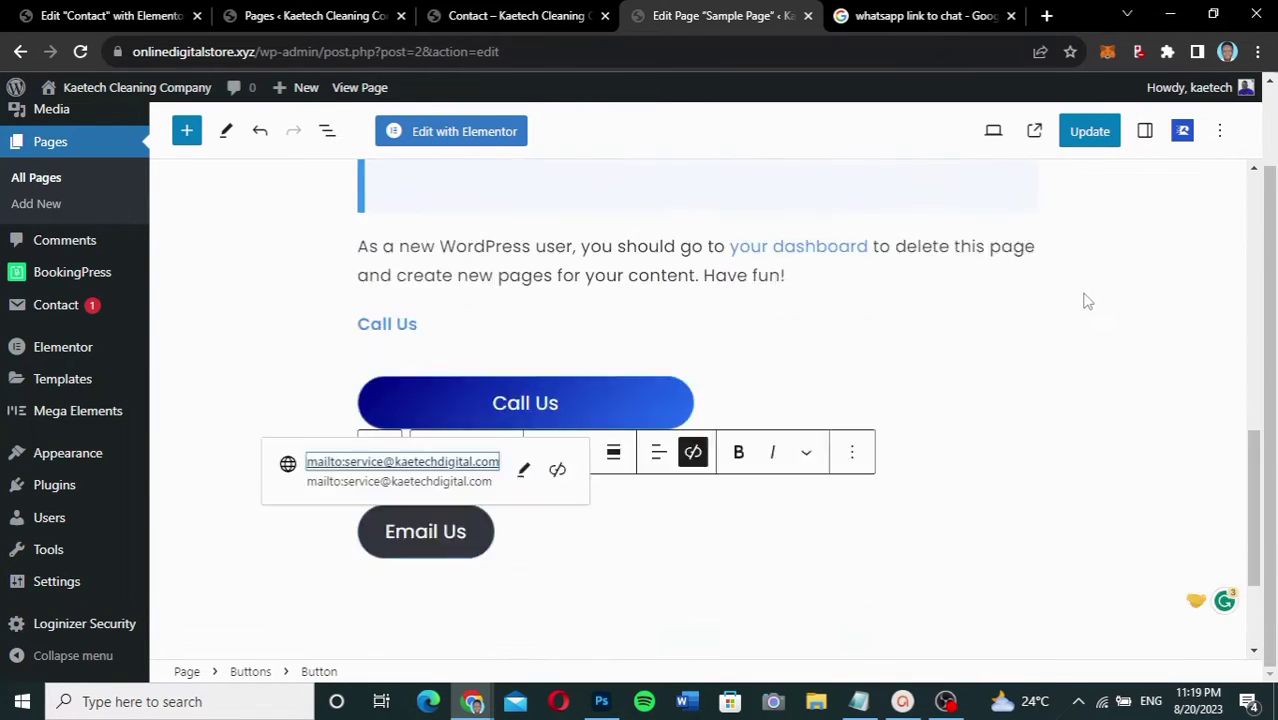
Step: Set the Email Us button width to 50% and scroll its Styles settings to Color
left_click(1220, 133)
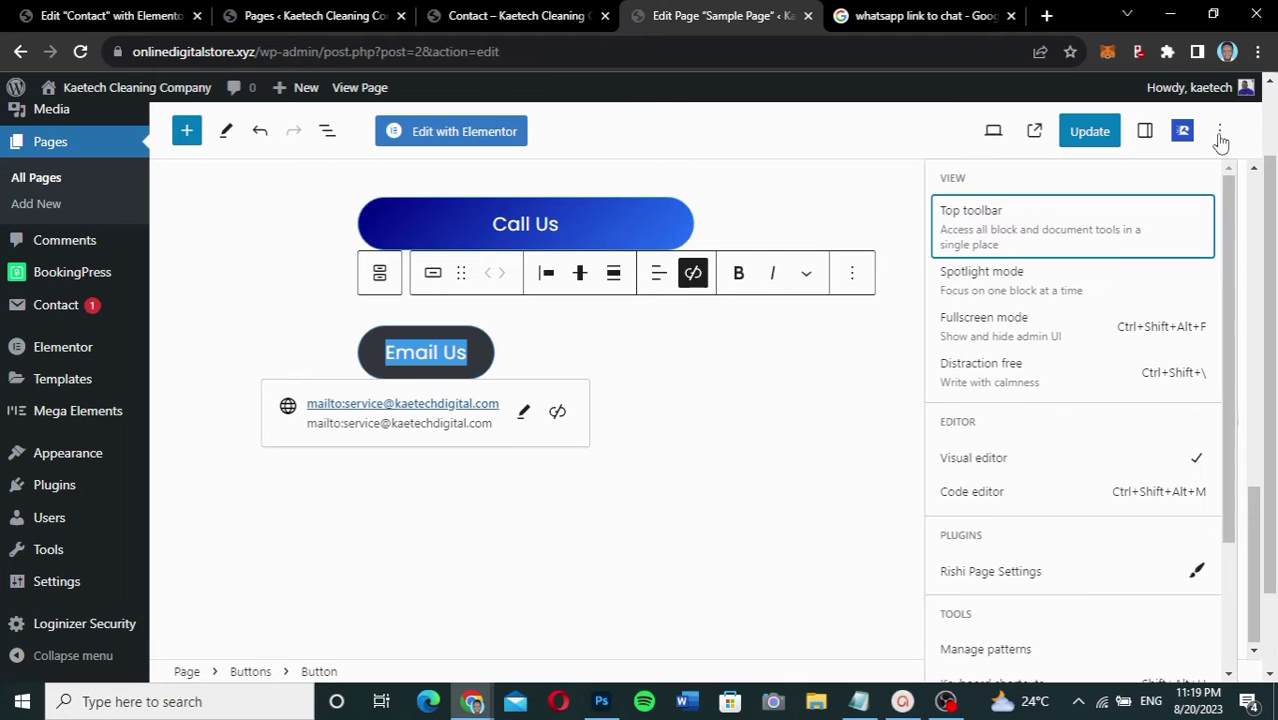
left_click(1145, 131)
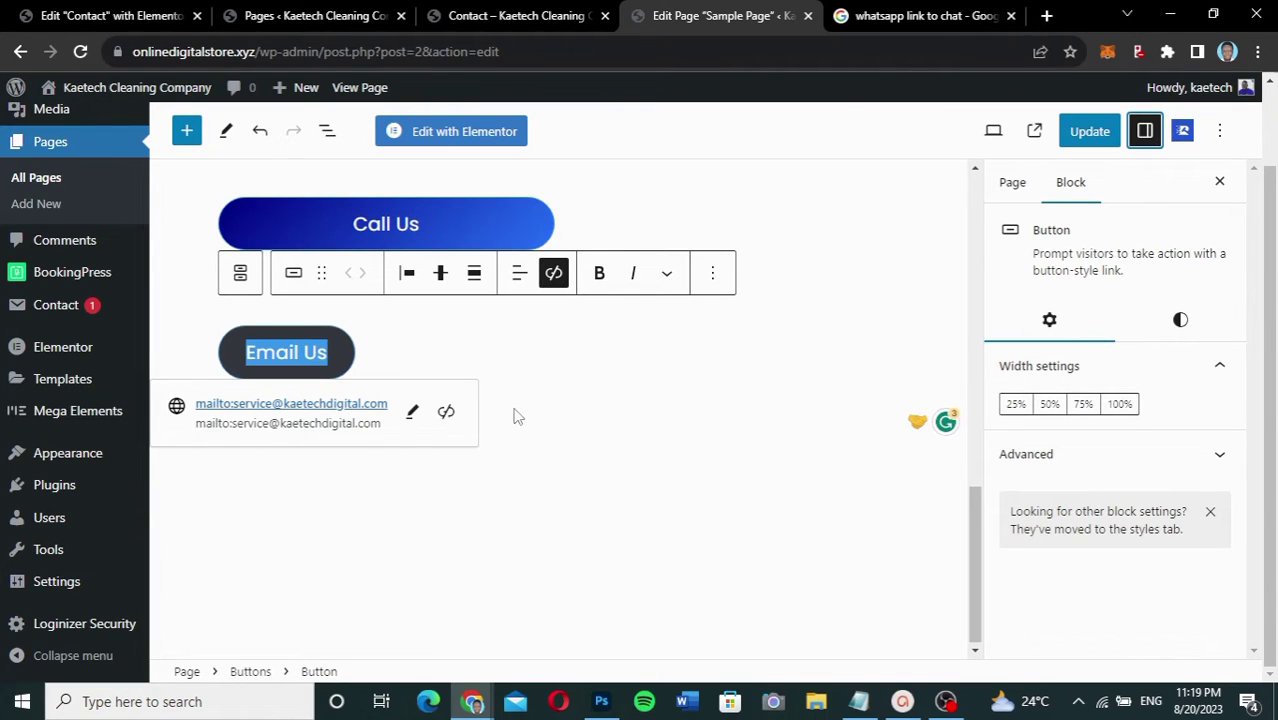
left_click(352, 352)
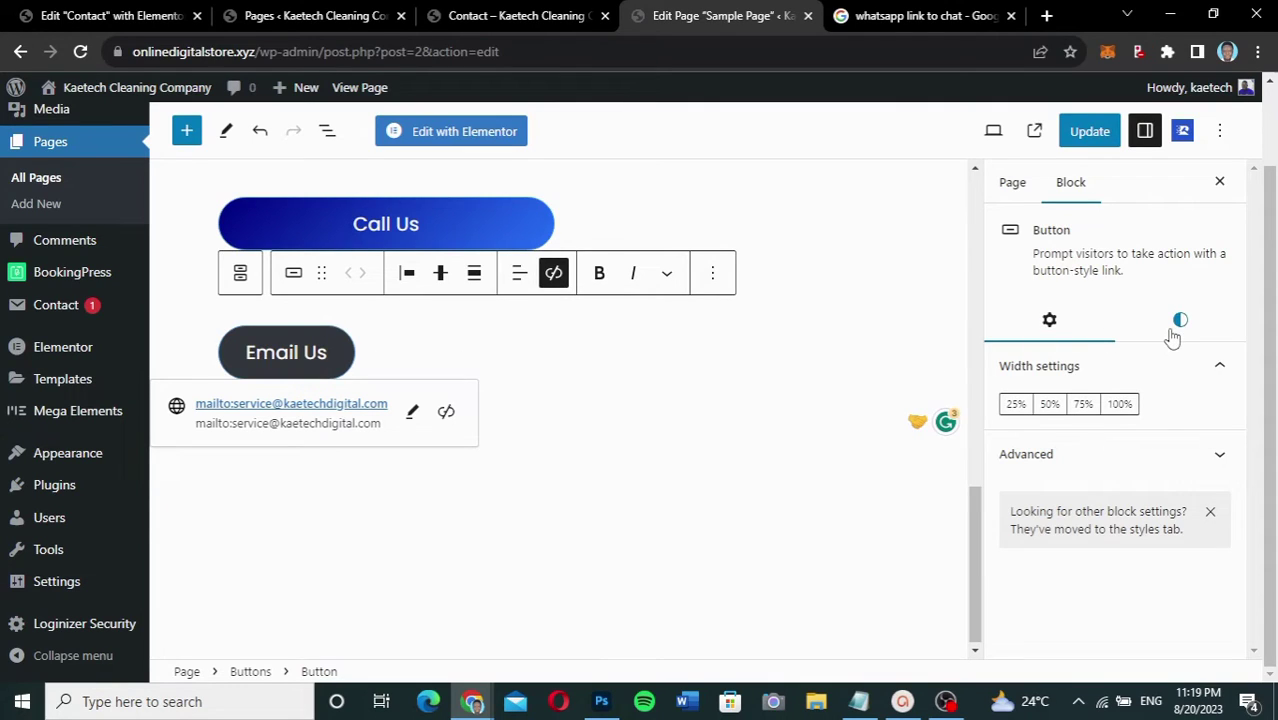
left_click(1048, 405)
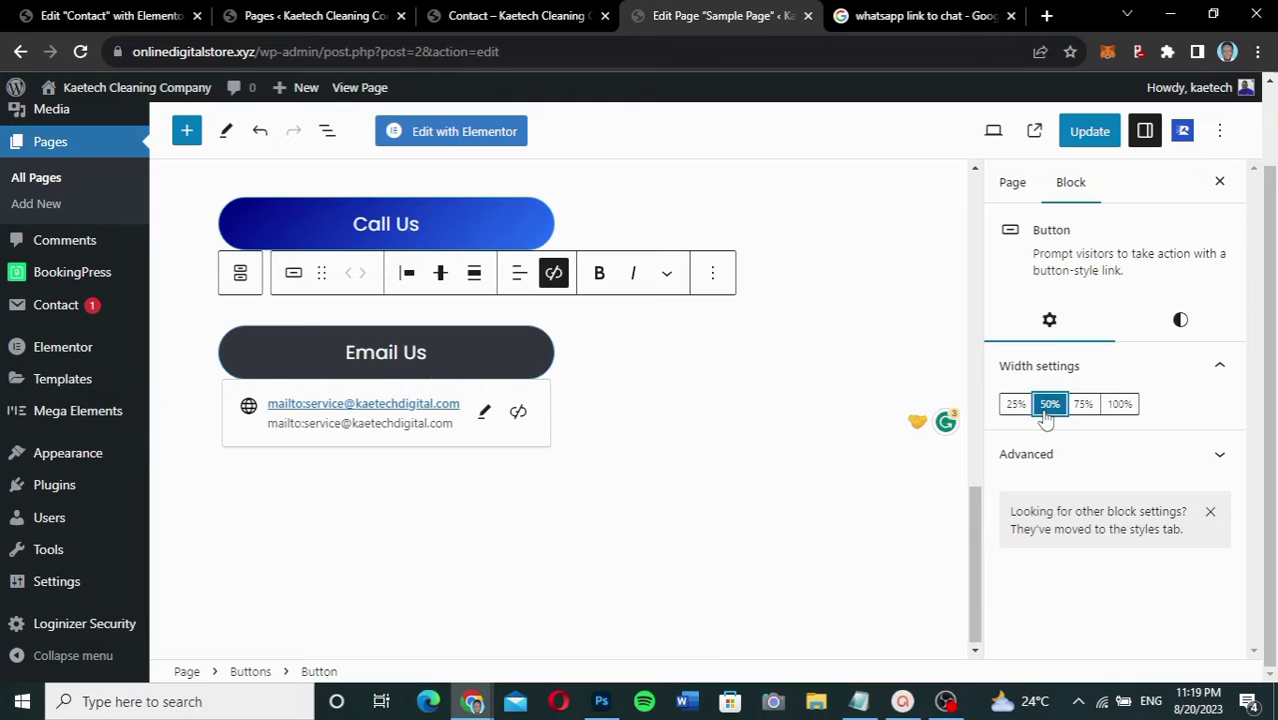
left_click(1181, 320)
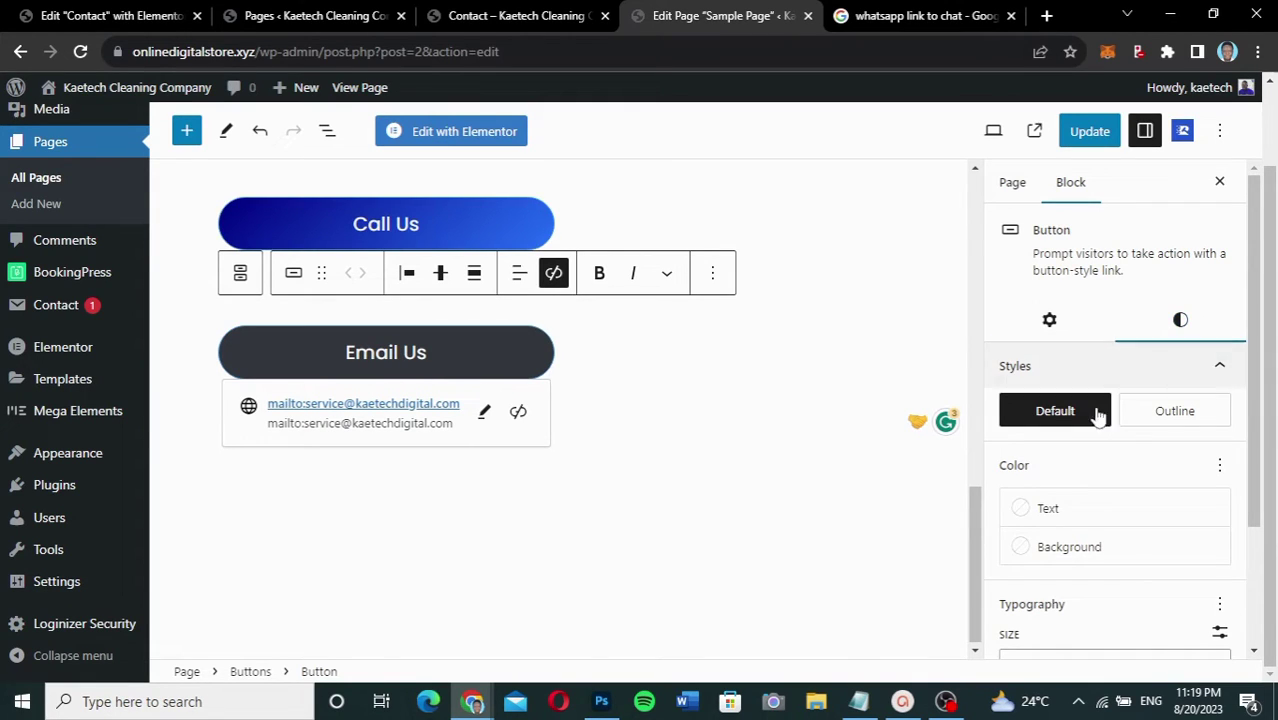
scroll(1087, 456, "down", 1)
scroll(1090, 457, "down", 2)
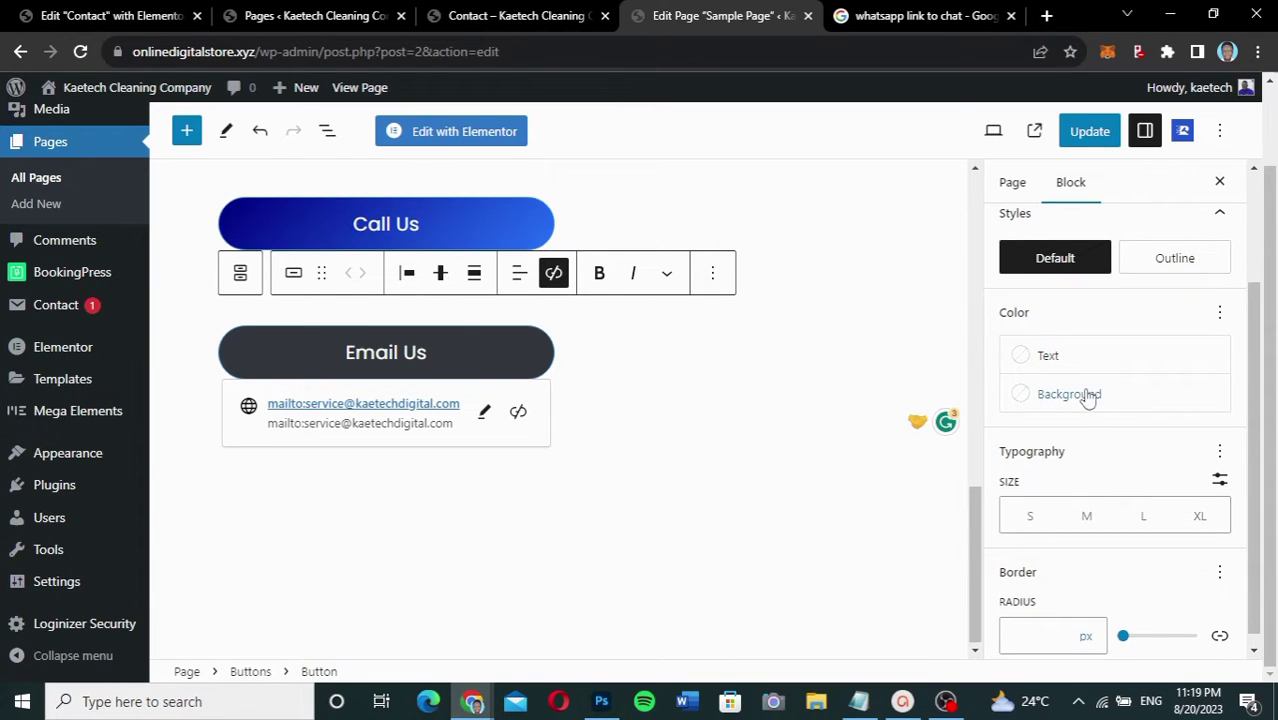
Step: Give the Email Us button the blue-to-purple gradient background and save the page with Update
left_click(1088, 394)
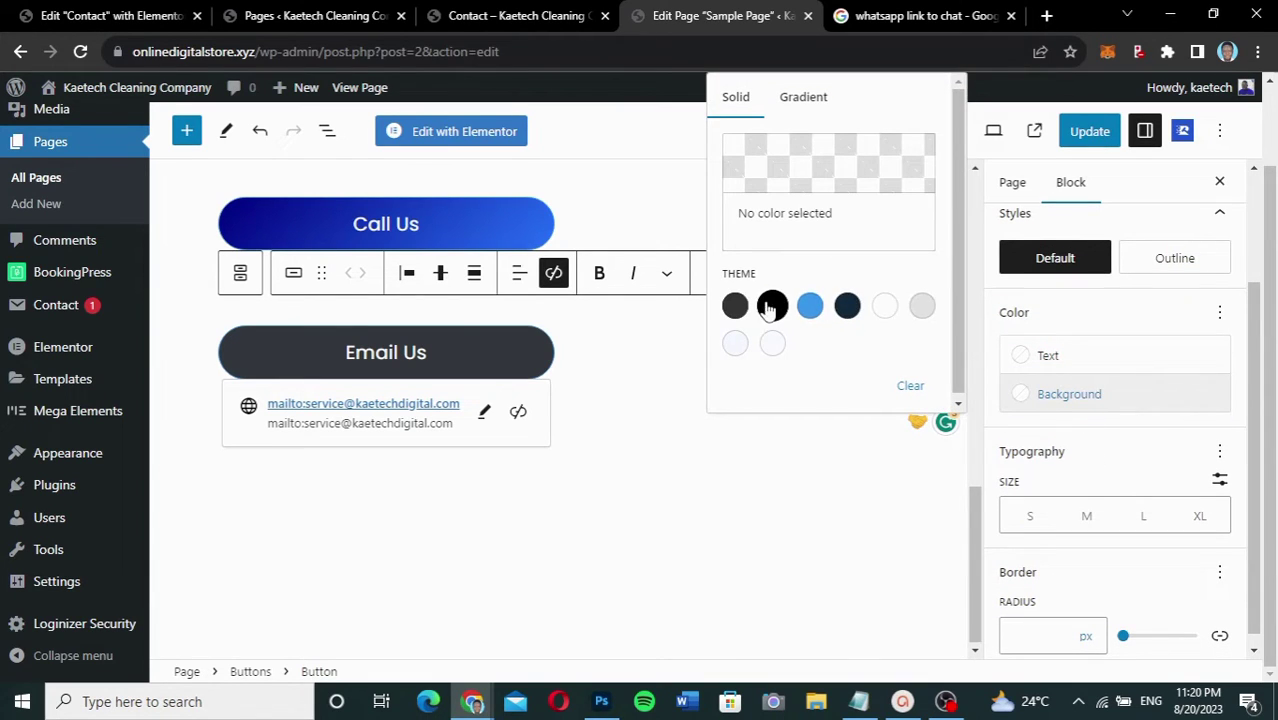
scroll(885, 275, "up", 1)
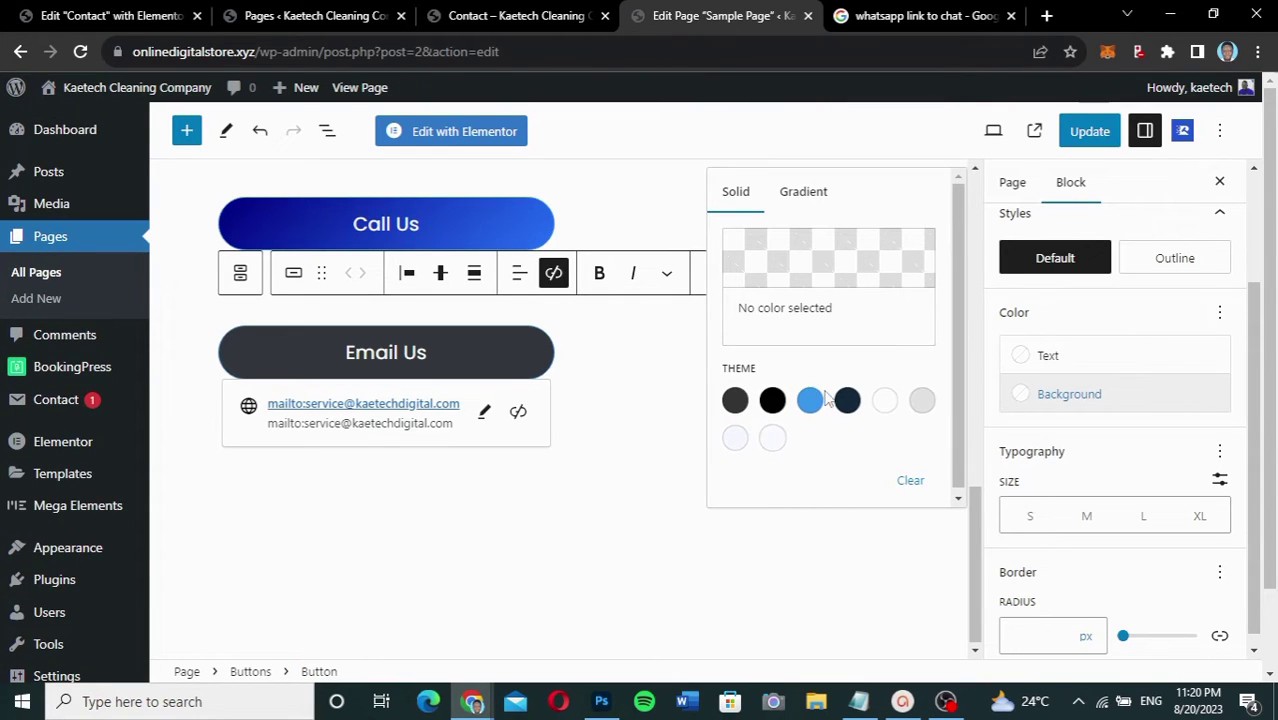
left_click(816, 200)
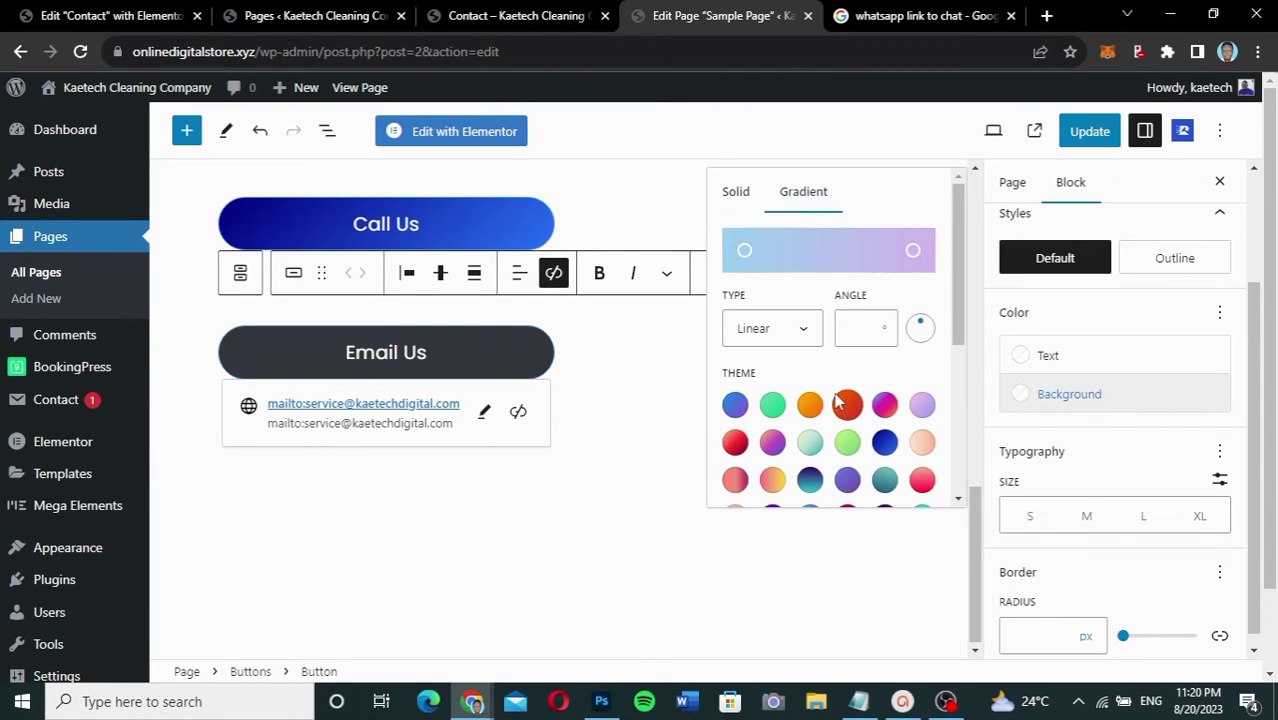
left_click(848, 410)
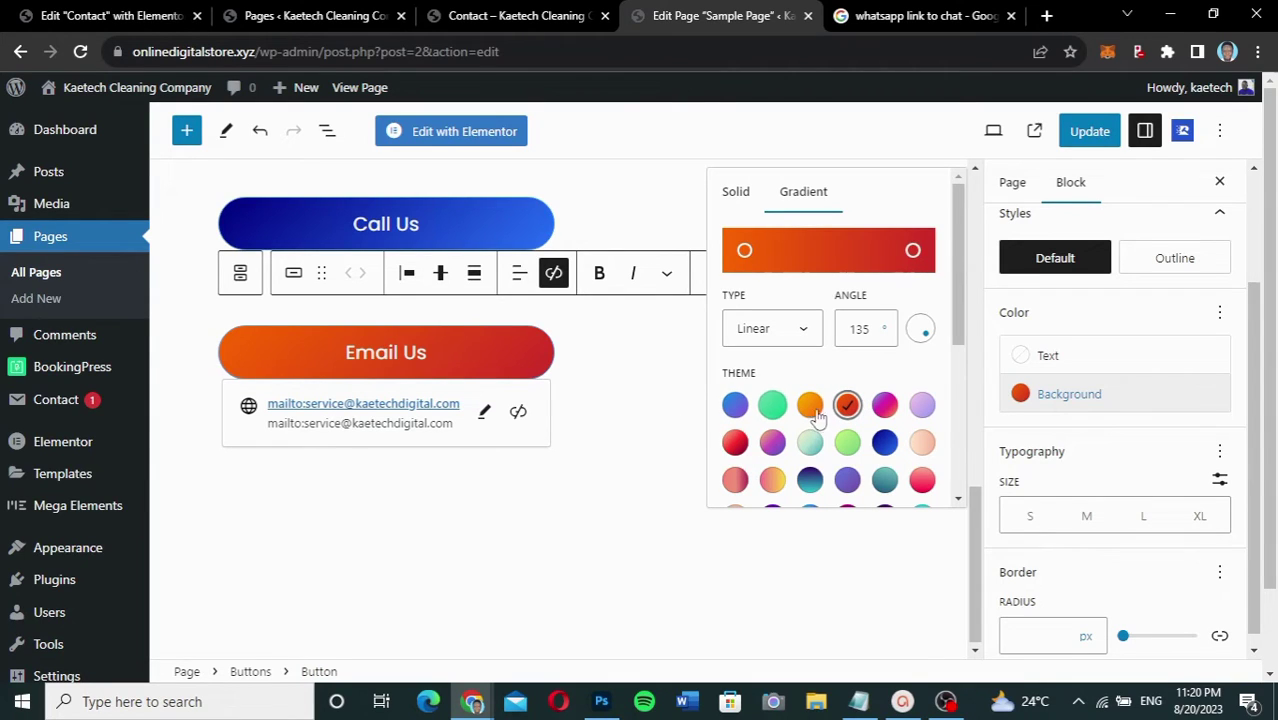
left_click(735, 405)
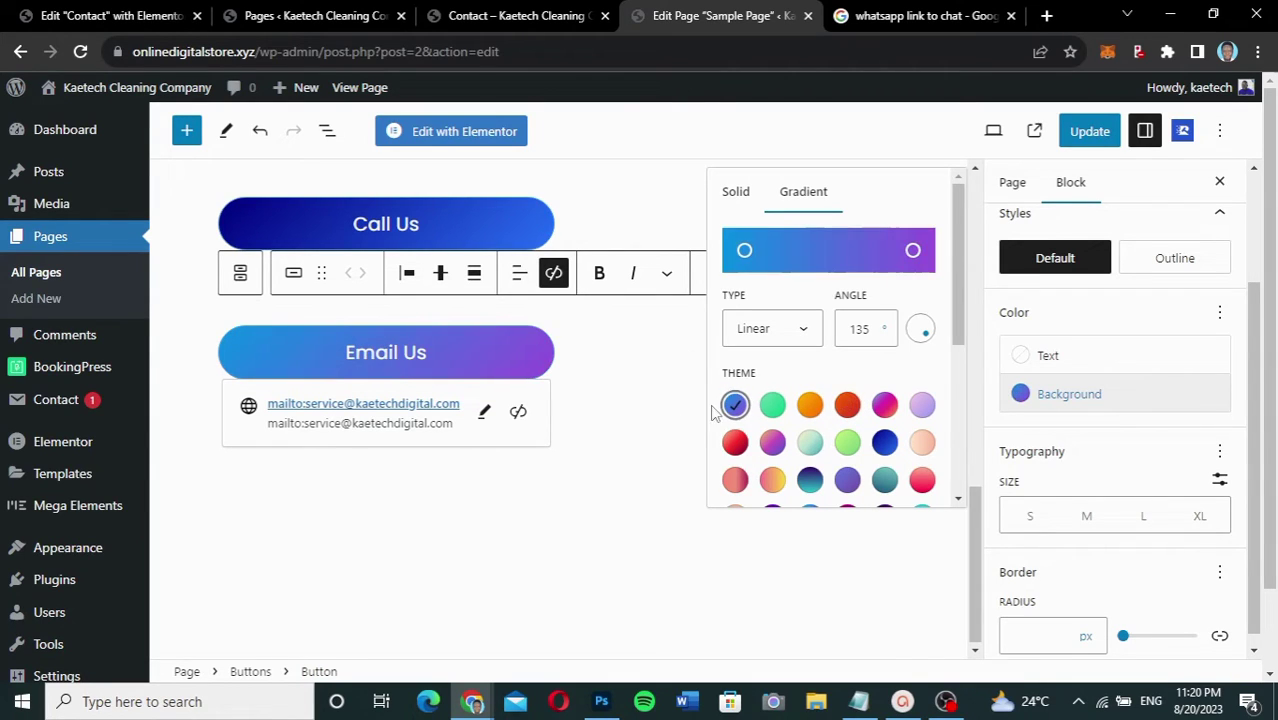
left_click(660, 368)
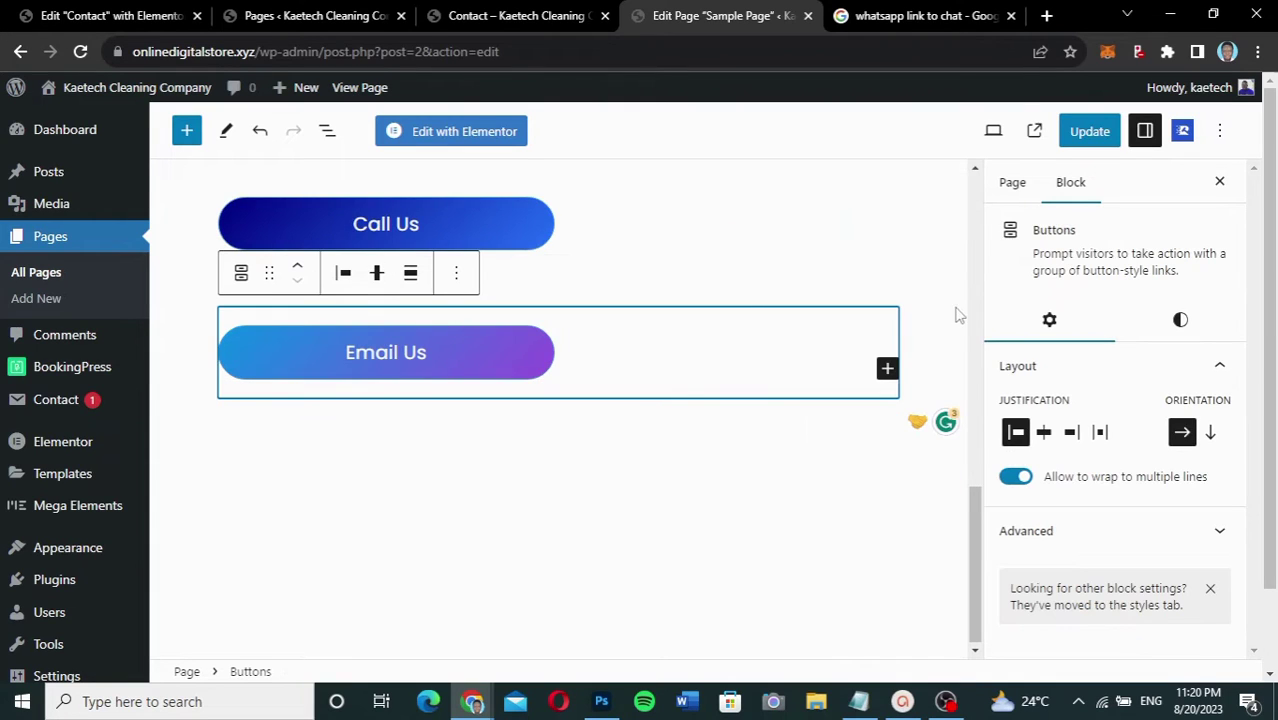
left_click(1090, 131)
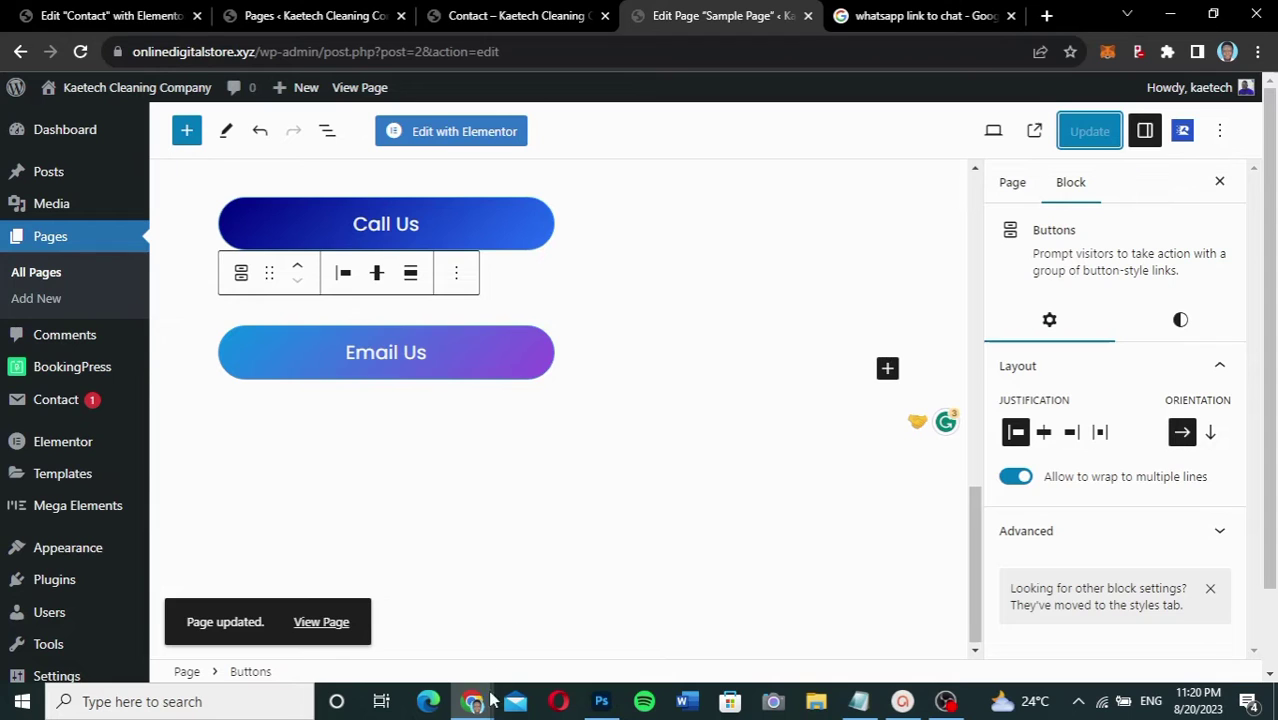
Step: Reload the live Sample Page in Chrome and click Email Us to test its mailto link
mouse_move(472, 701)
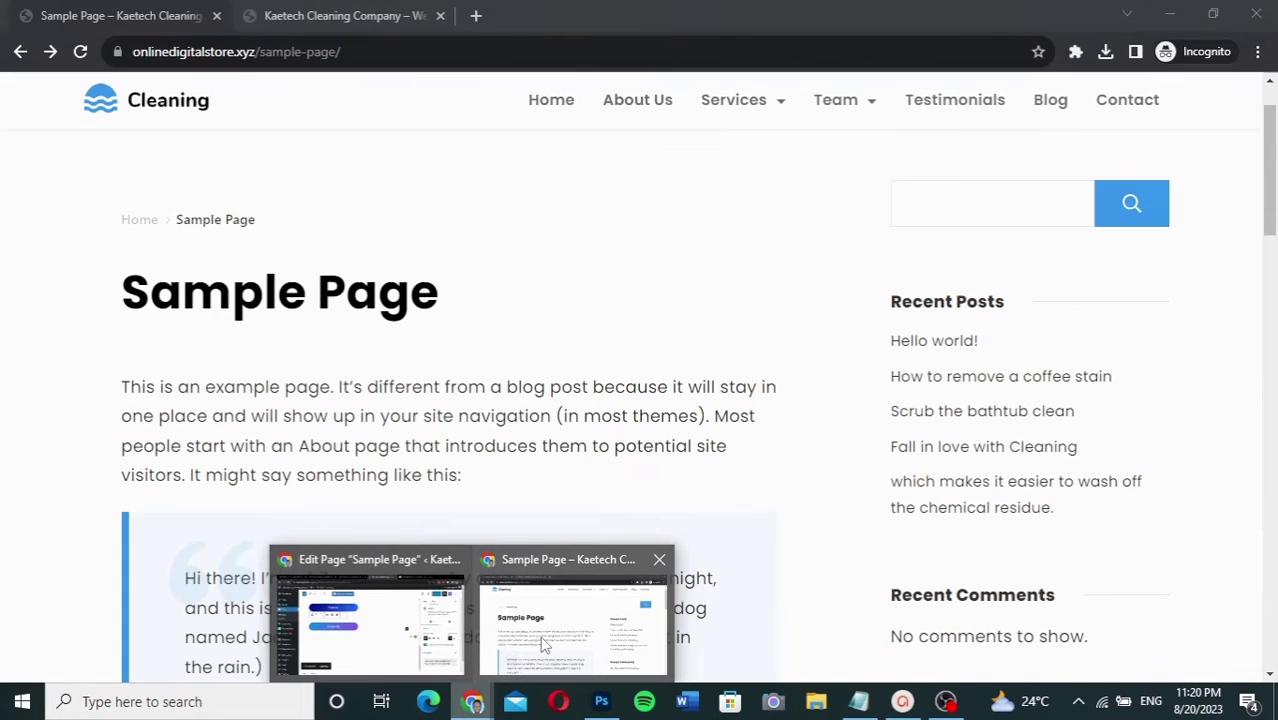
left_click(543, 645)
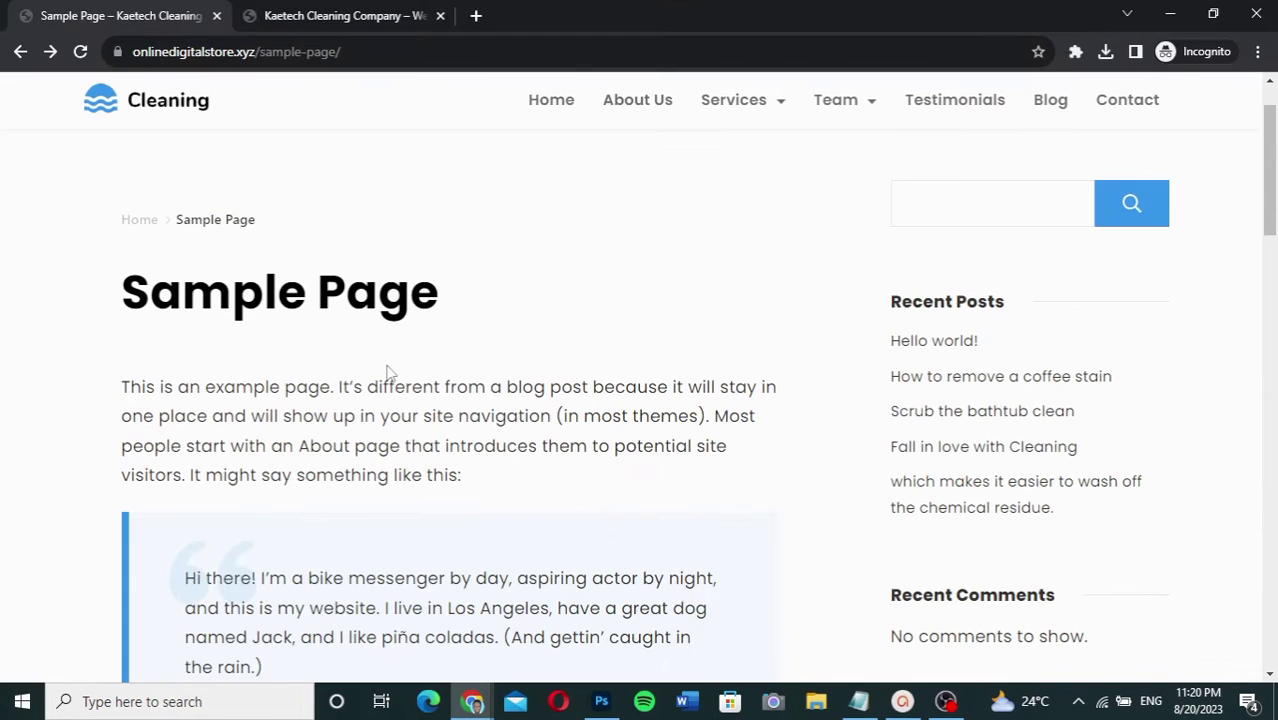
left_click(80, 51)
scroll(604, 414, "down", 6)
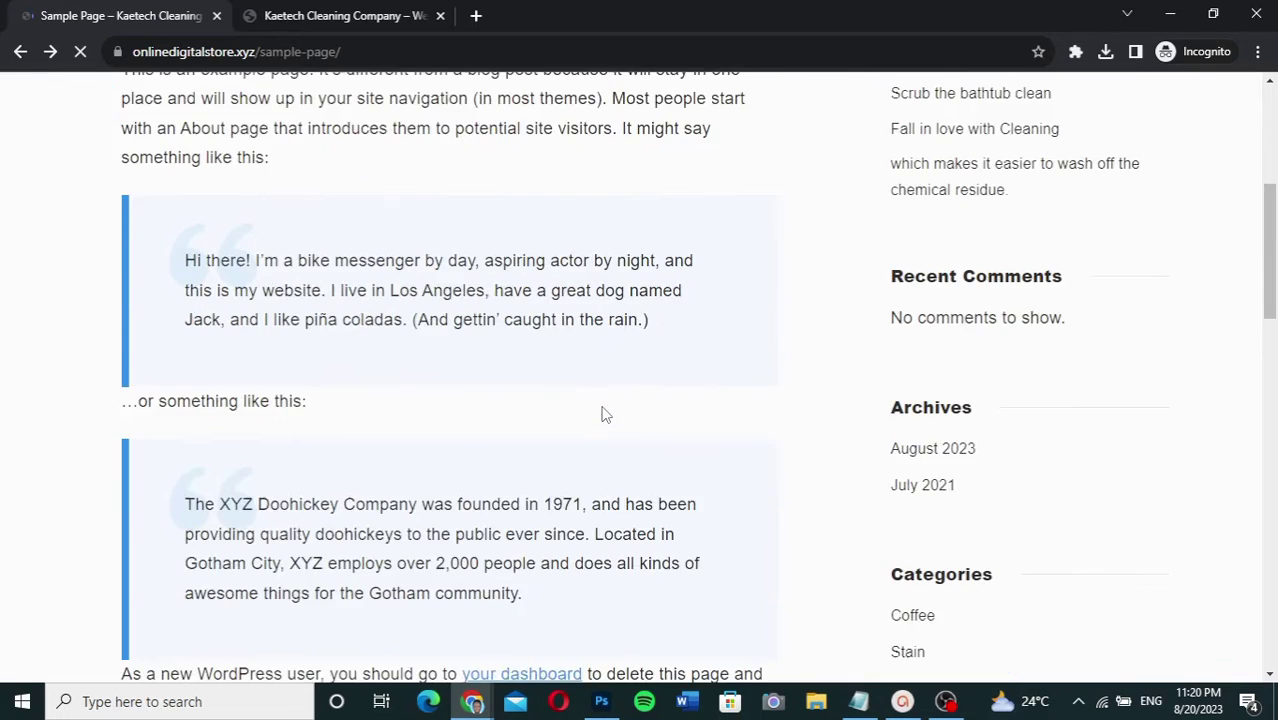
scroll(604, 414, "down", 5)
scroll(601, 413, "up", 2)
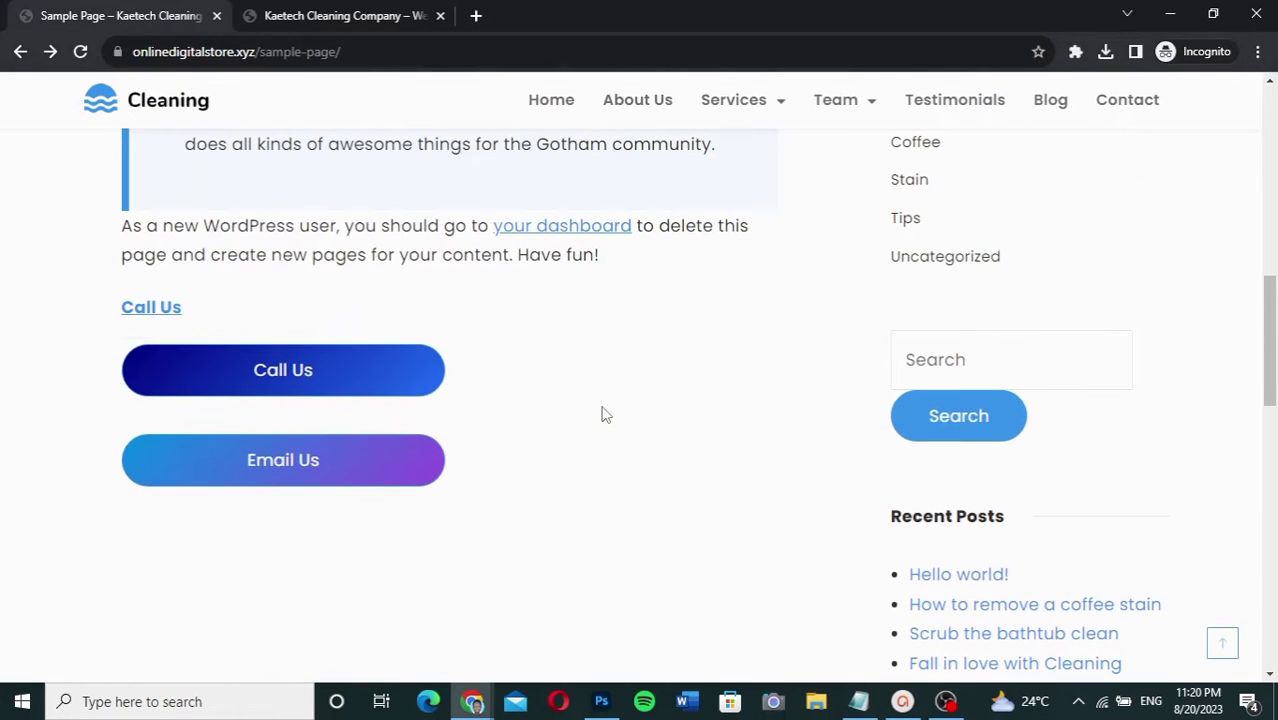
left_click(301, 473)
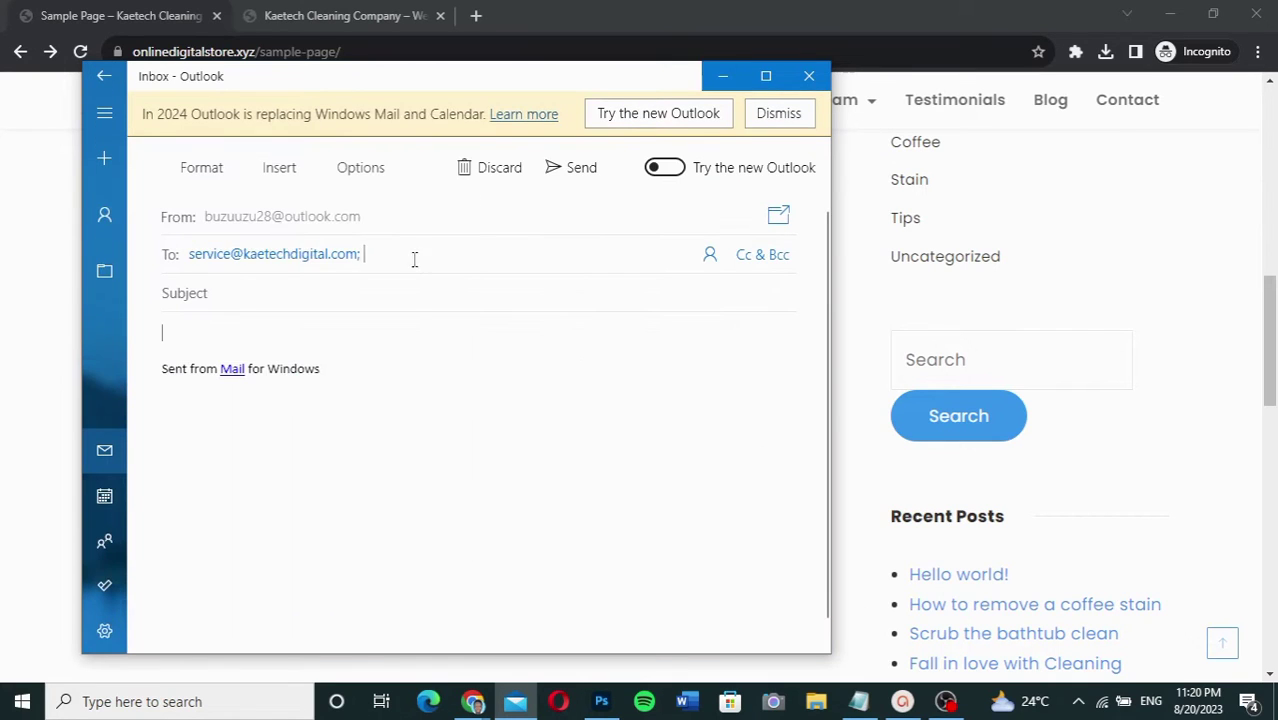
Step: Close the unsent Mail draft and return to the Sample Page editor window
left_click(362, 263)
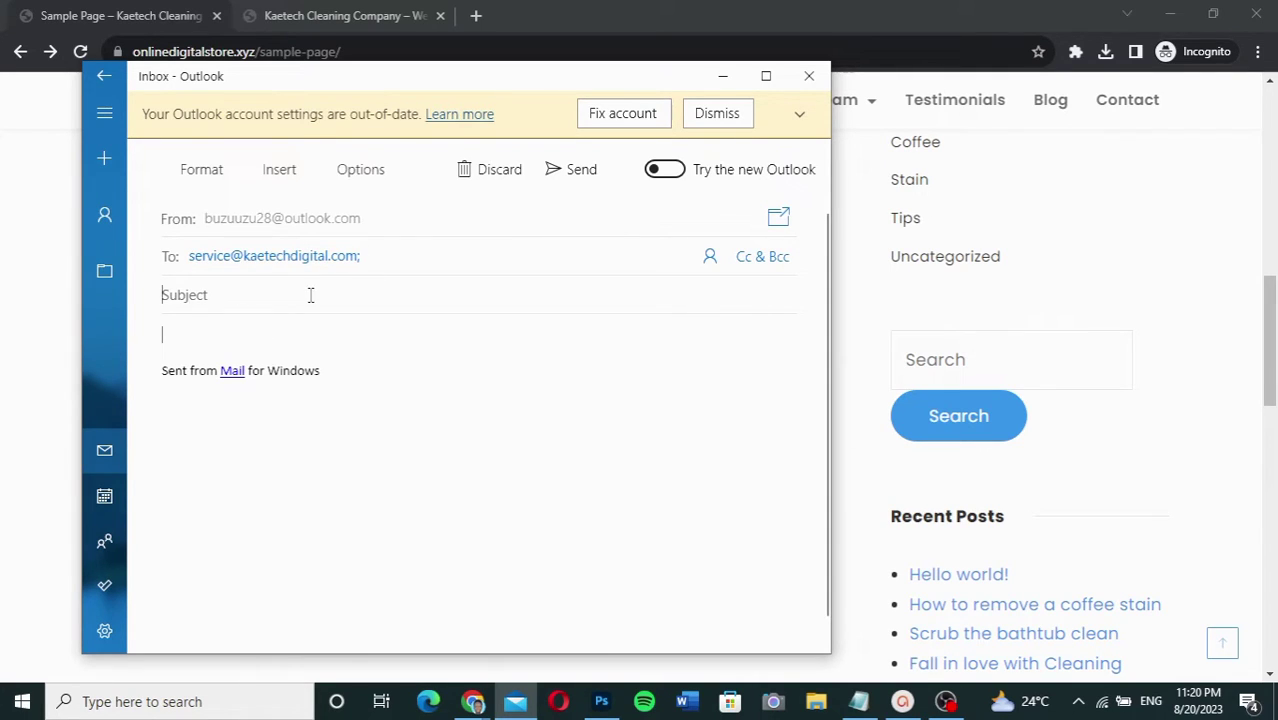
left_click(175, 342)
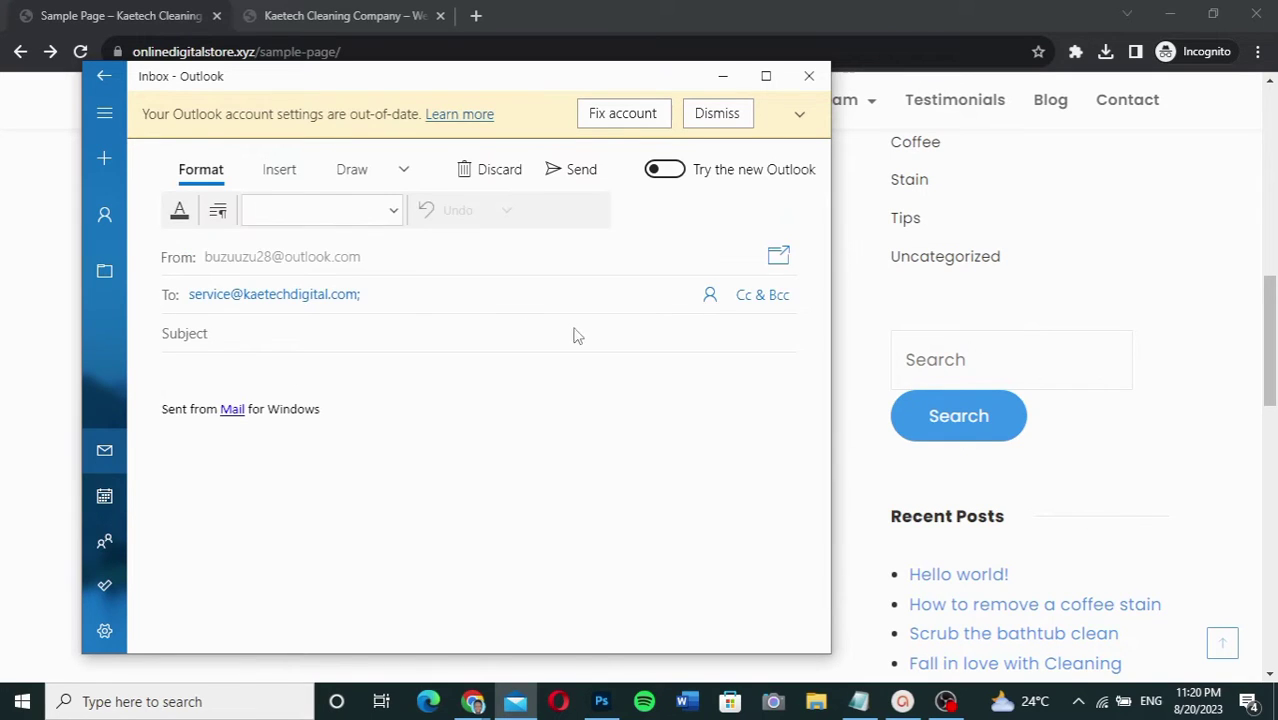
left_click(809, 76)
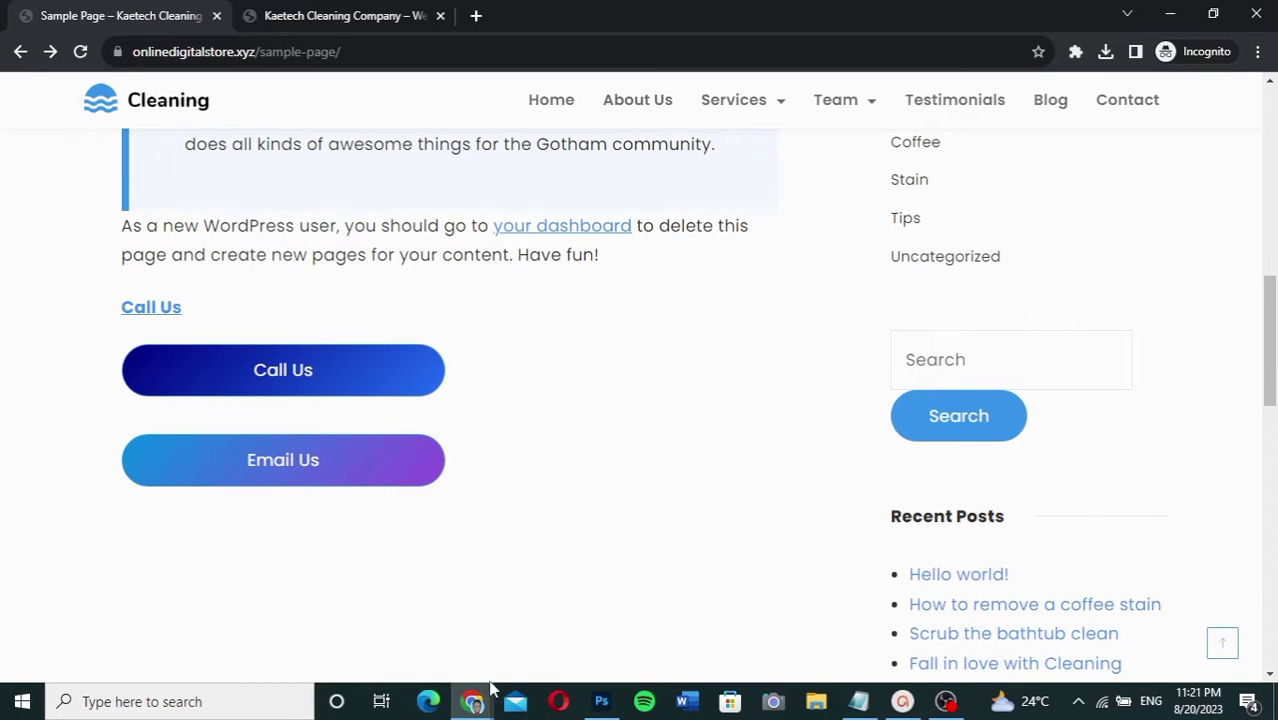
mouse_move(474, 698)
left_click(400, 612)
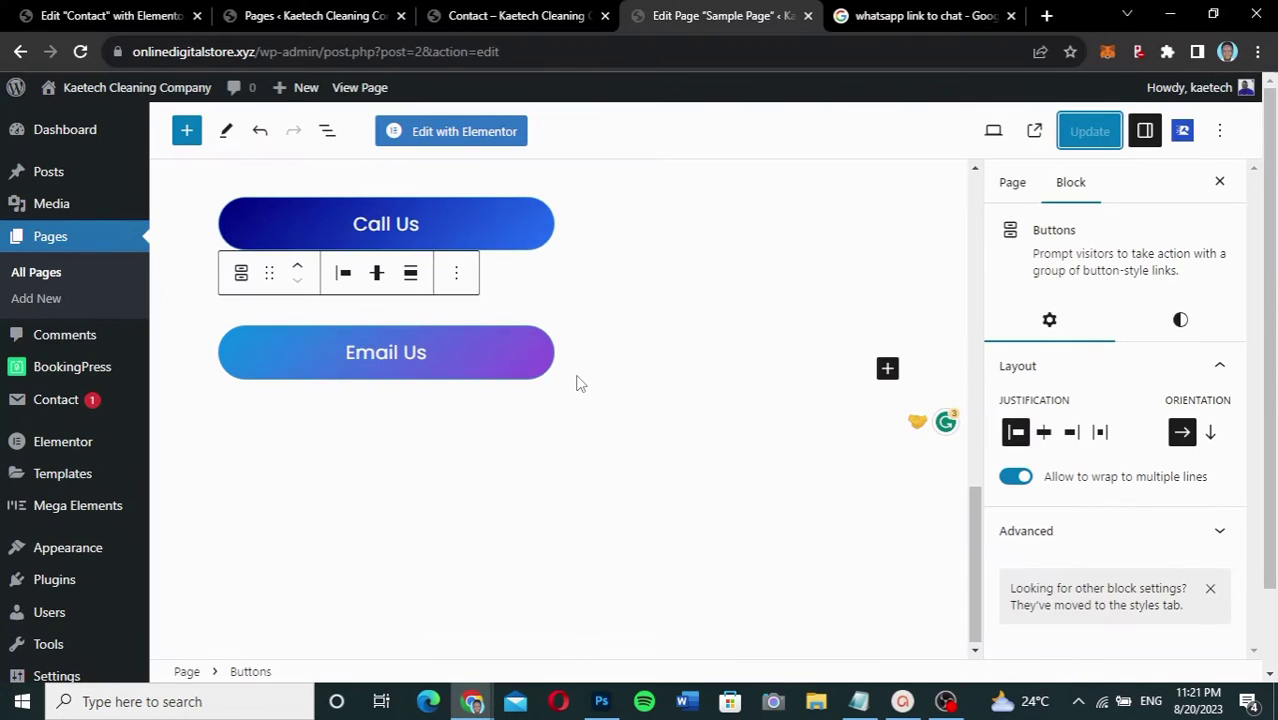
scroll(577, 383, "up", 5)
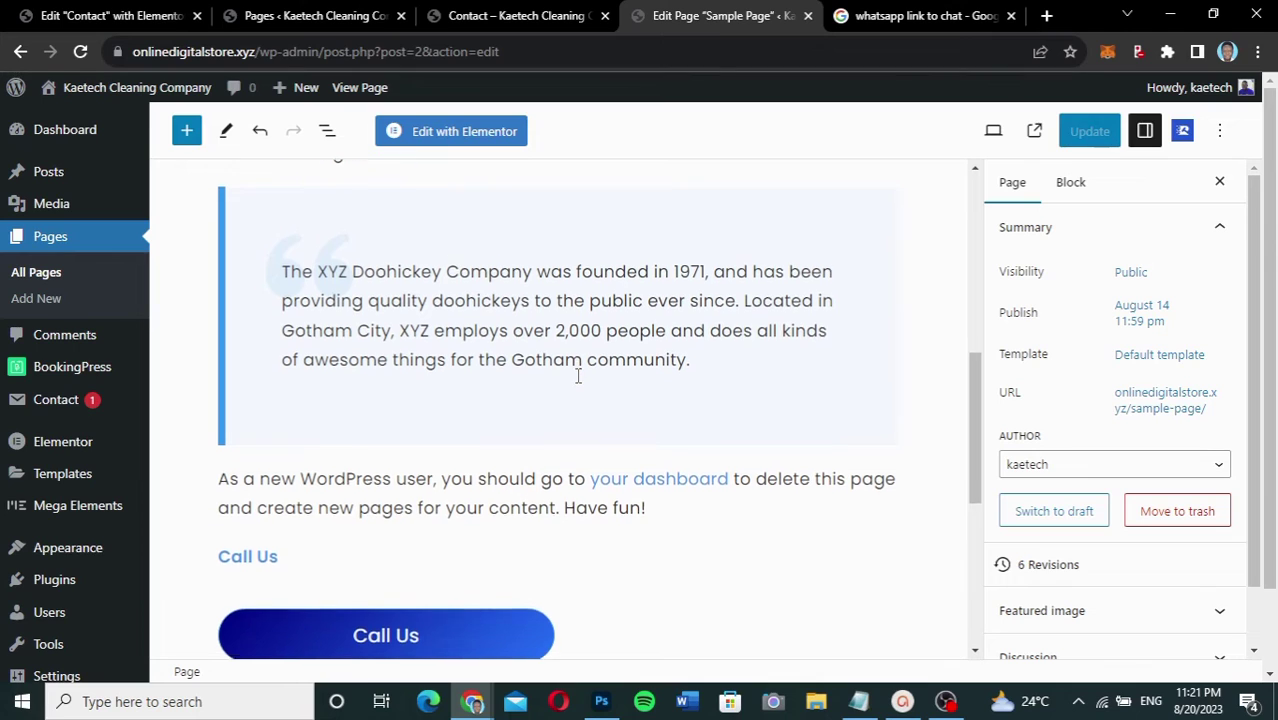
Step: Replace 'Have fun' in the paragraph with 'Email Us' and select the new words
scroll(577, 400, "down", 1)
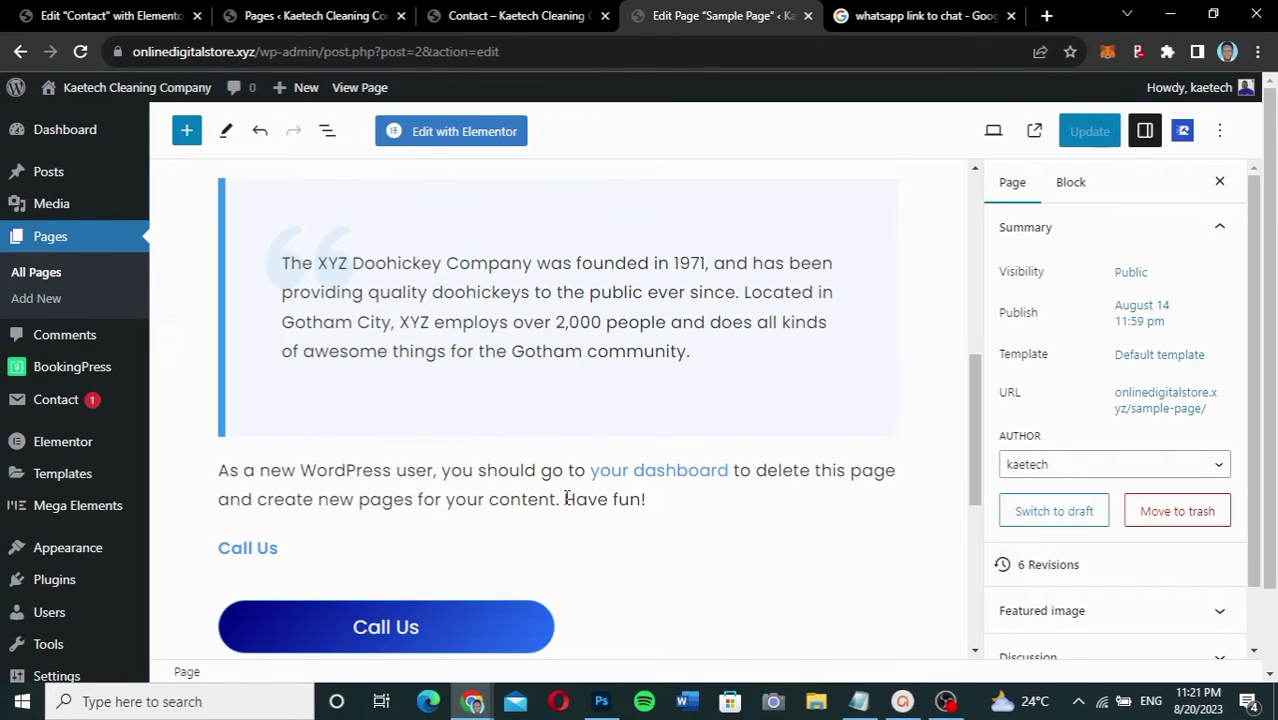
left_click_drag(566, 499, 642, 499)
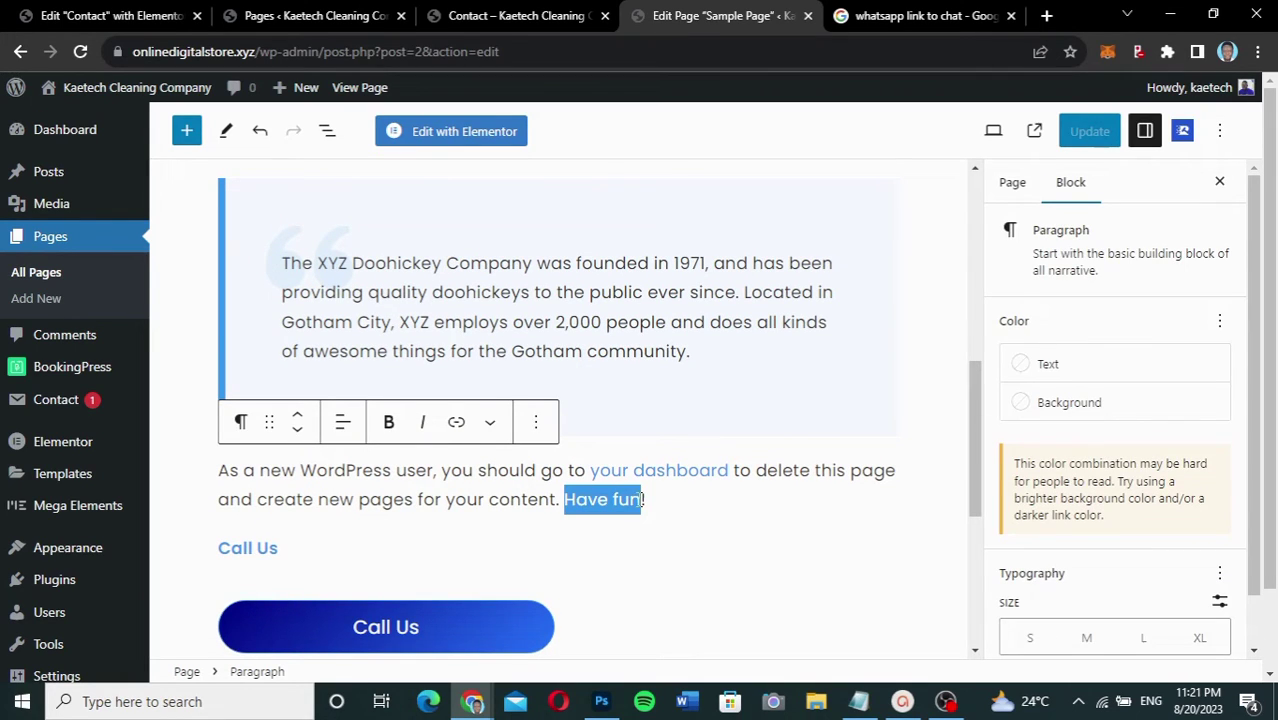
type("Email")
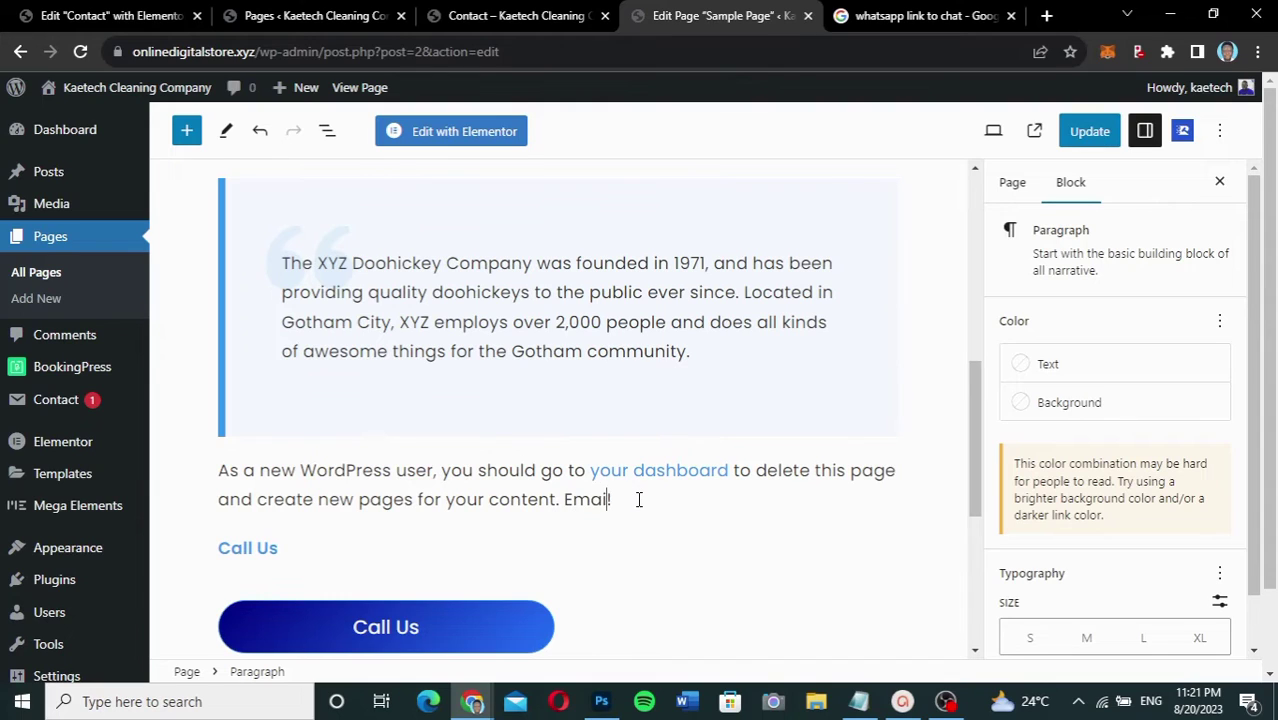
type(" Us")
left_click_drag(639, 499, 565, 499)
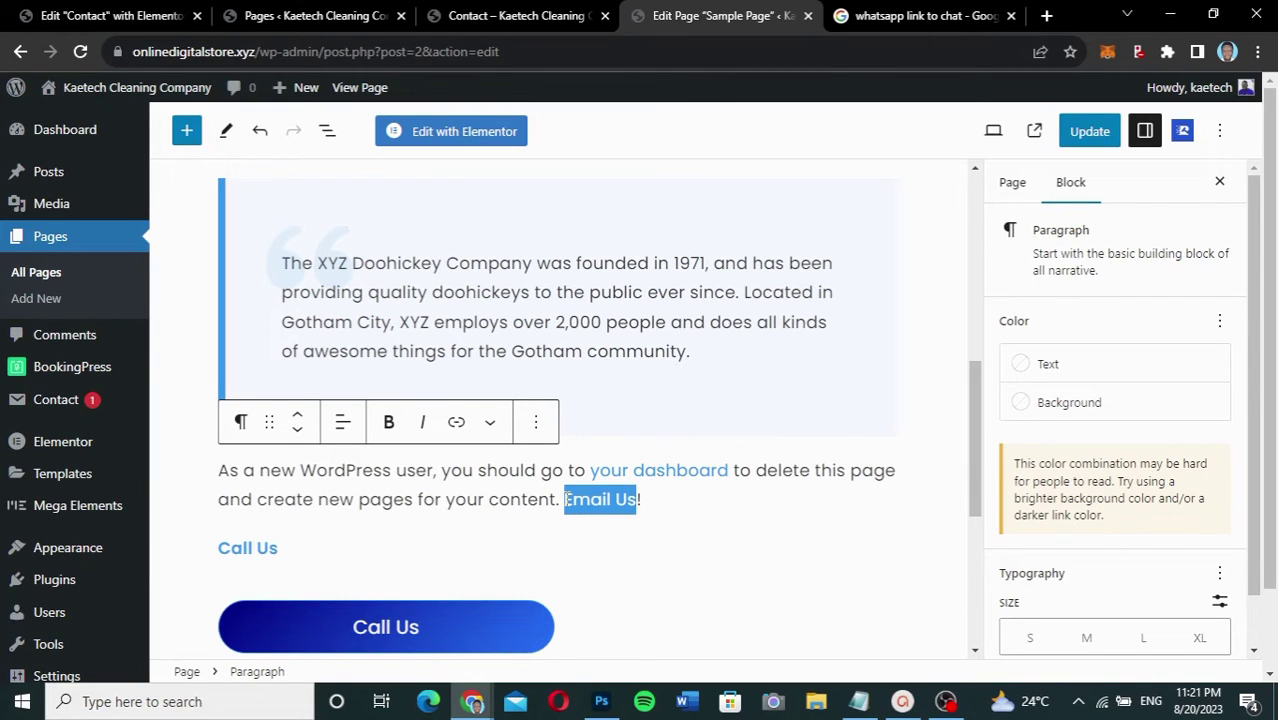
Step: Link the paragraph's 'Email Us' to a mailto: address for the company's services mailbox
left_click(456, 423)
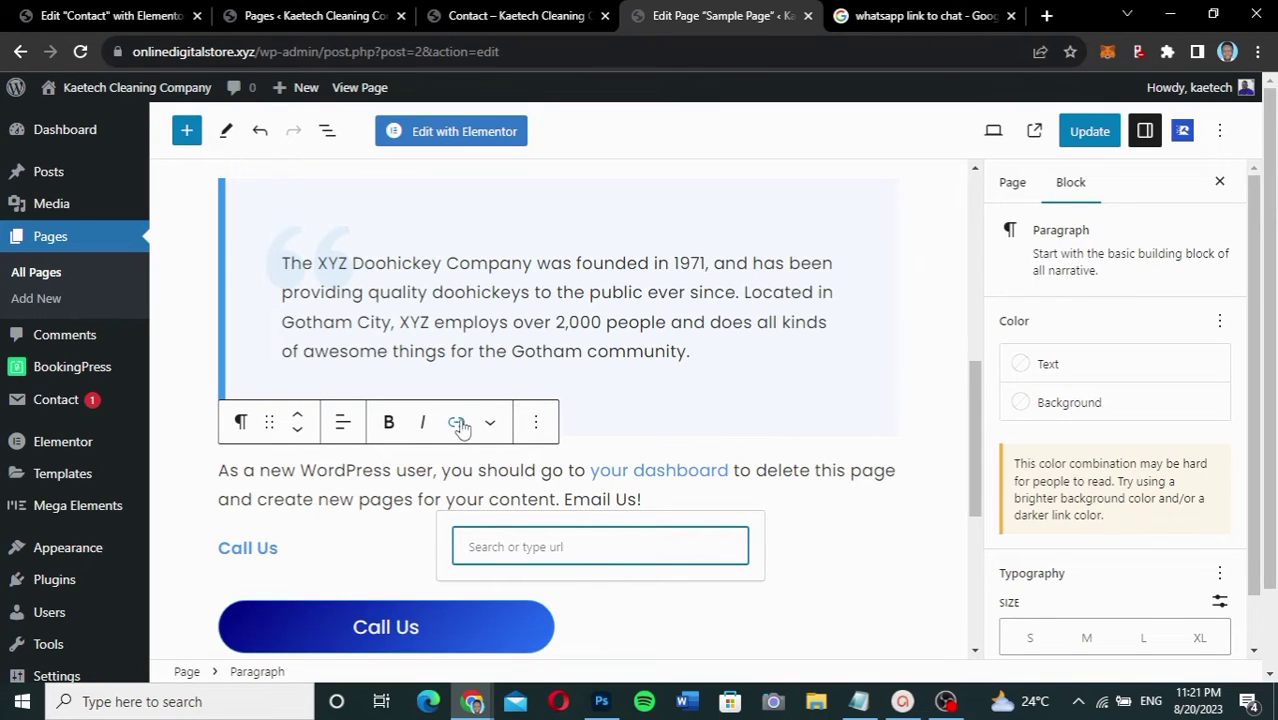
key("Return")
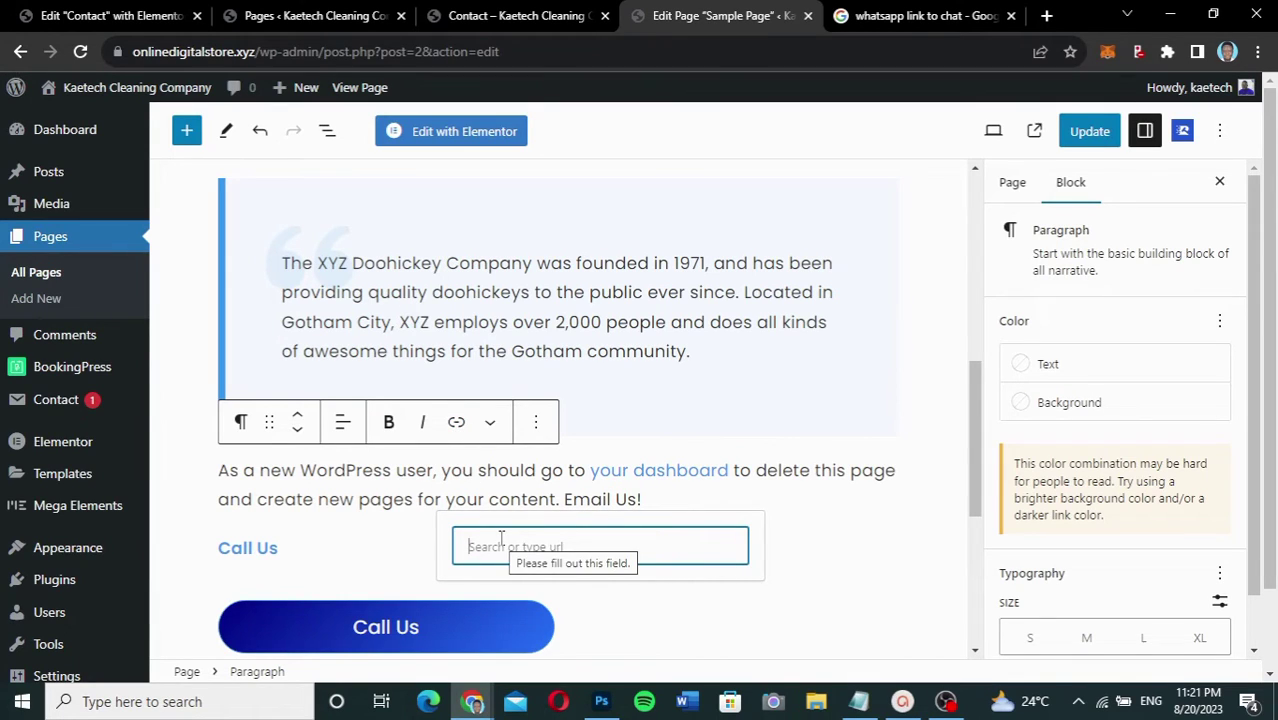
type("mailto")
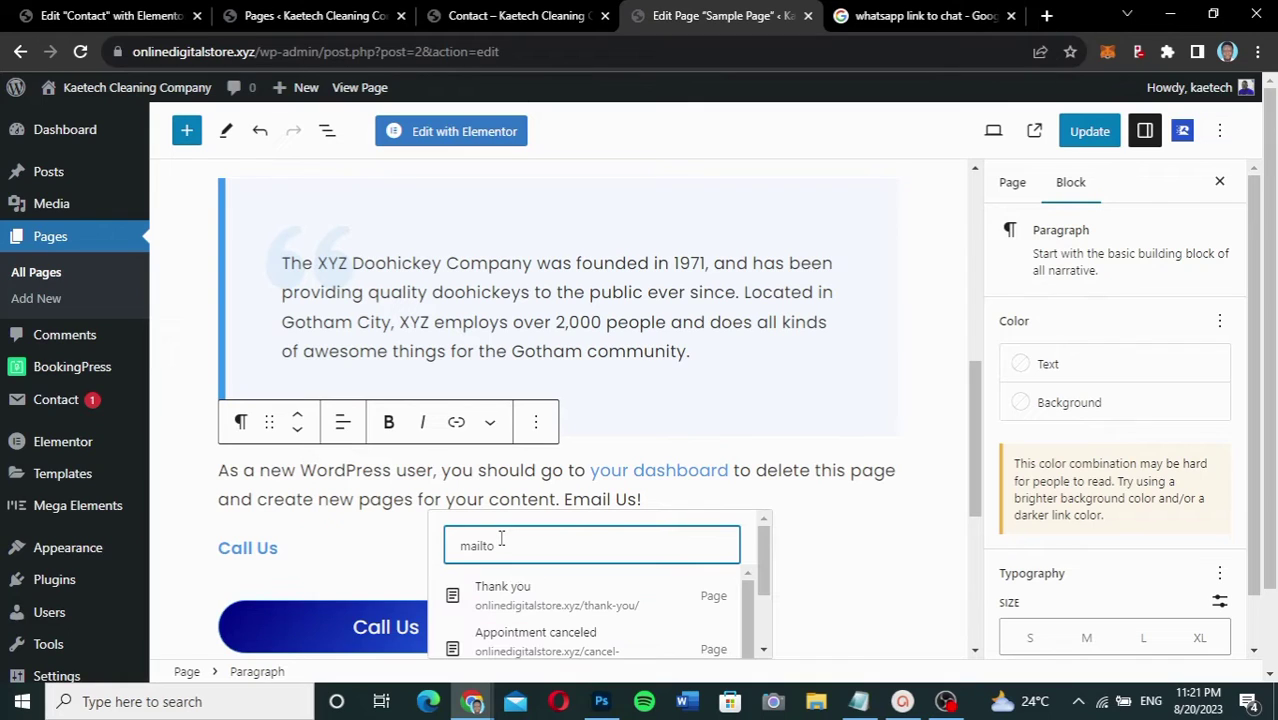
type(":")
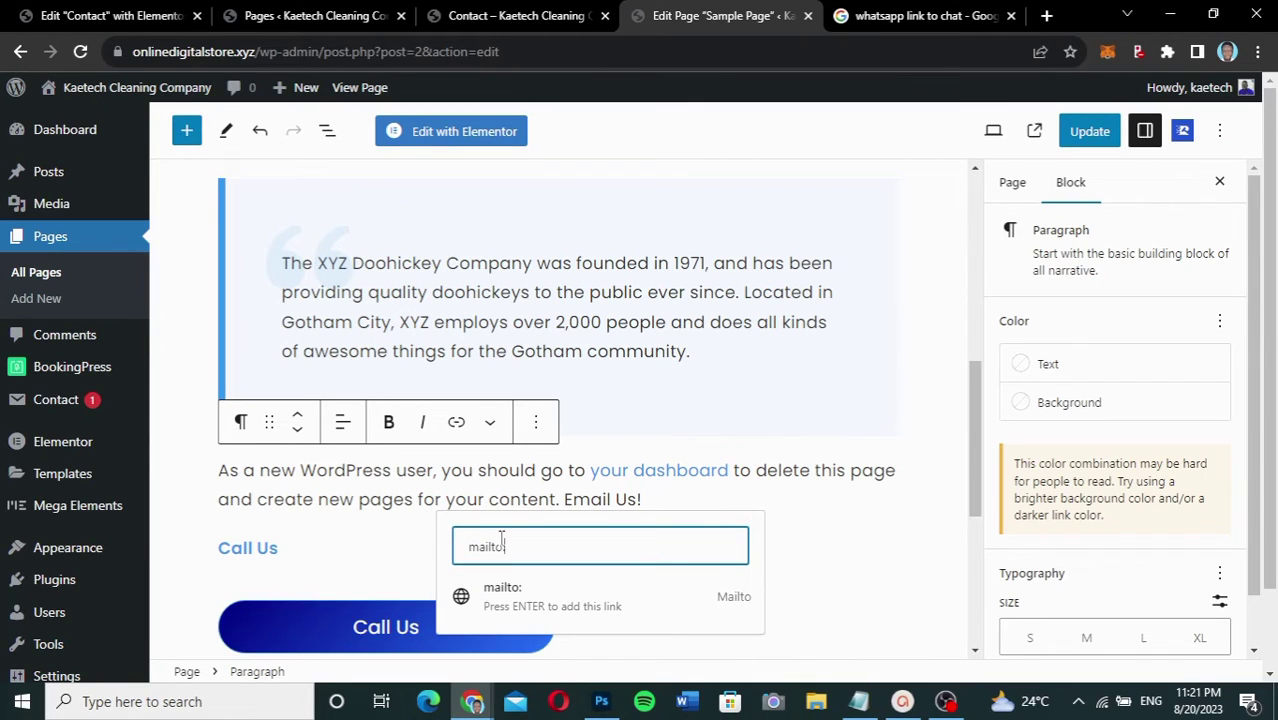
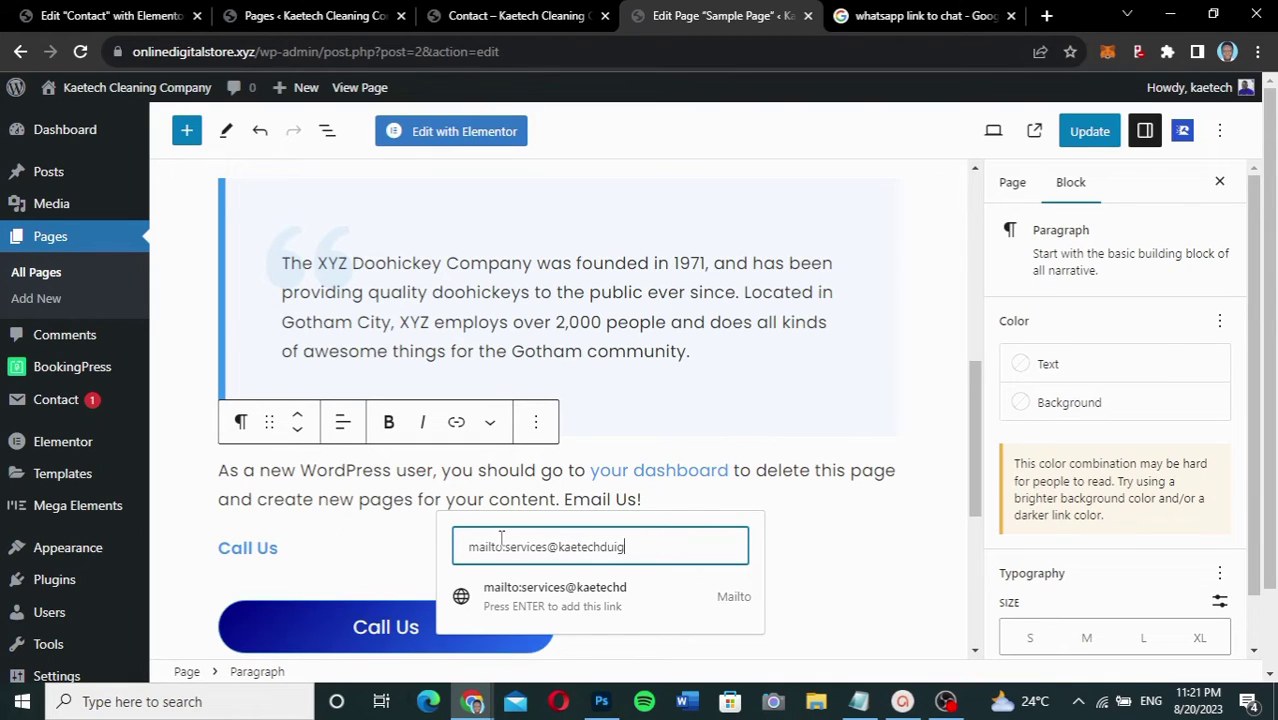
key("Return")
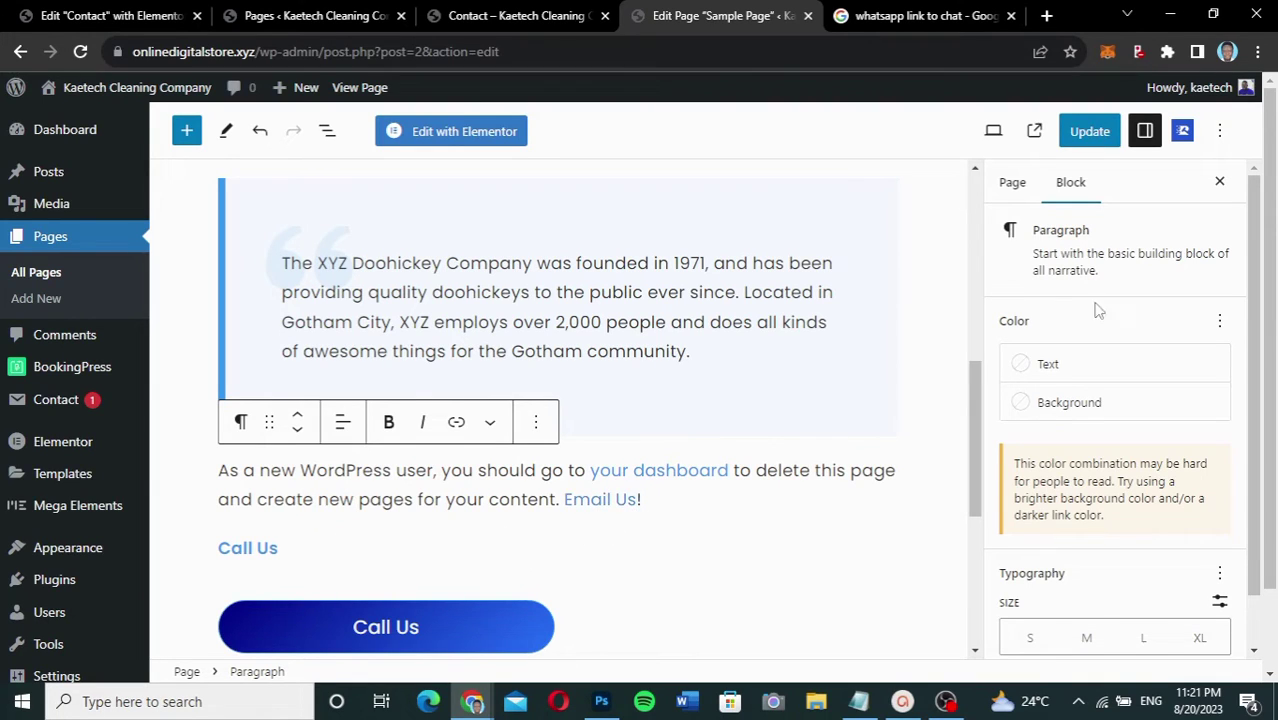
Step: Save the Sample Page with Update and bring up the live incognito page
left_click(1093, 120)
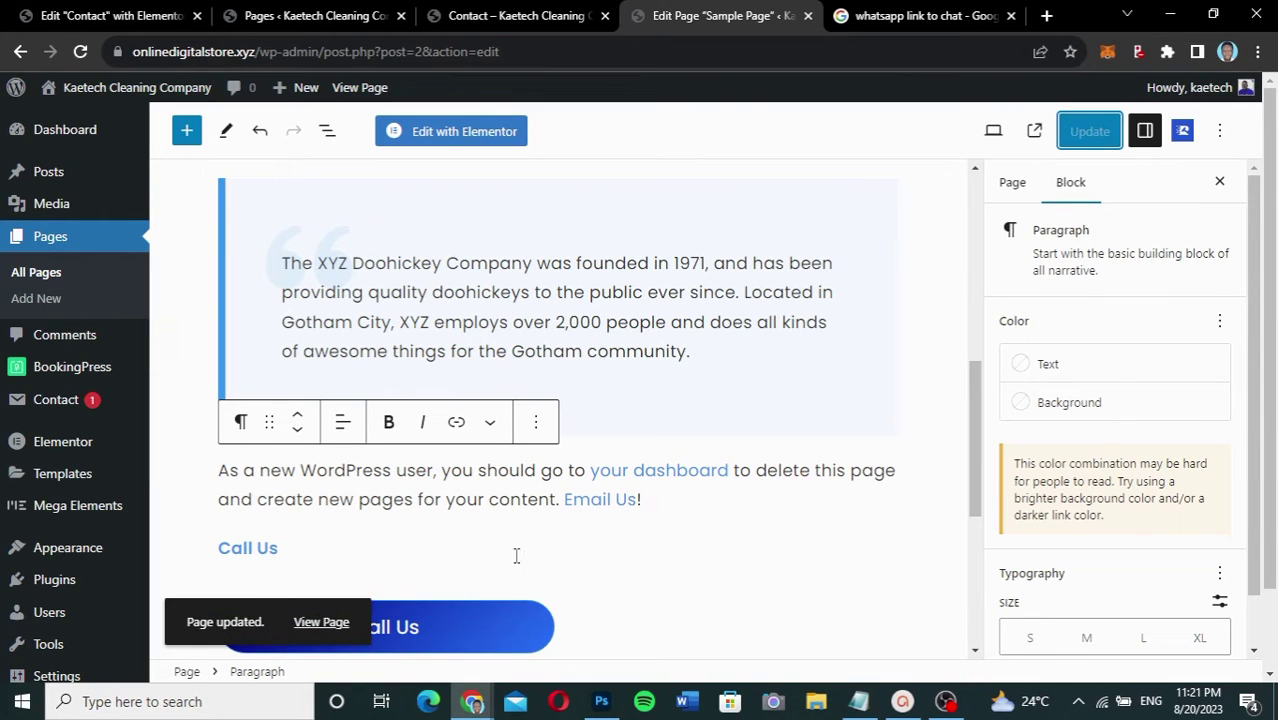
mouse_move(474, 707)
left_click(600, 625)
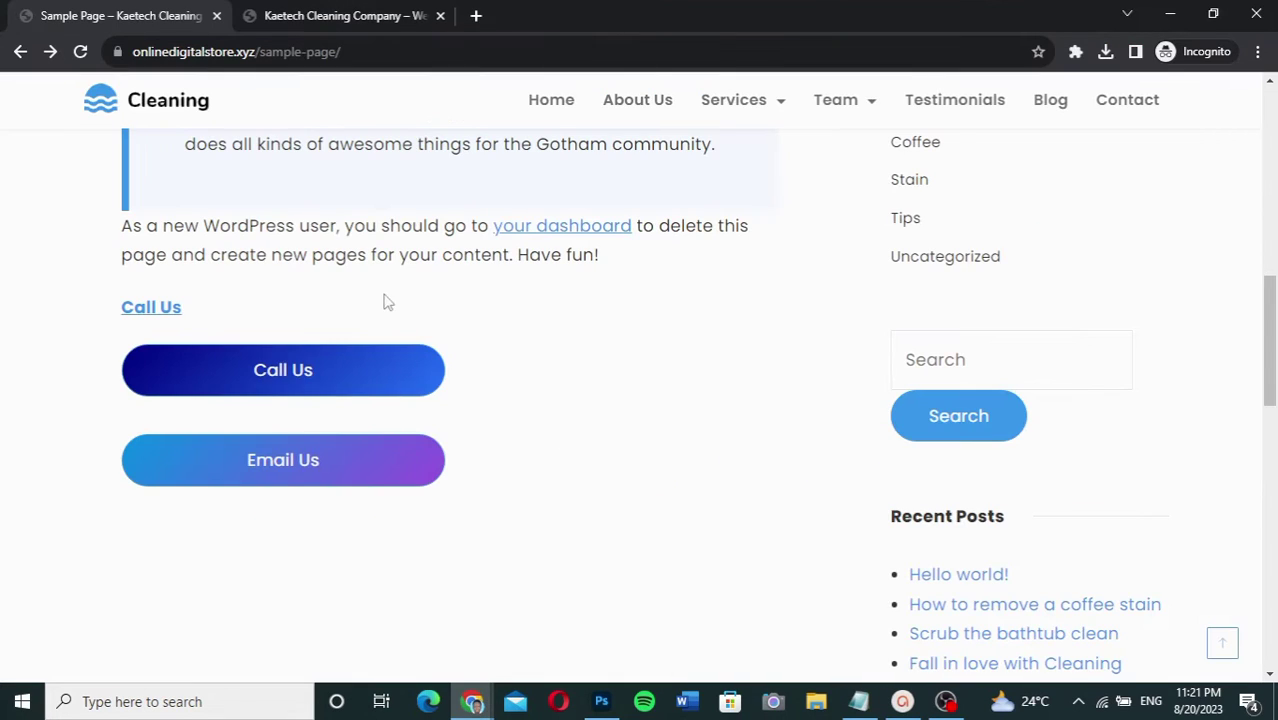
Step: Reload the live page, test the paragraph's Email Us link, and close the Mail draft
left_click(81, 51)
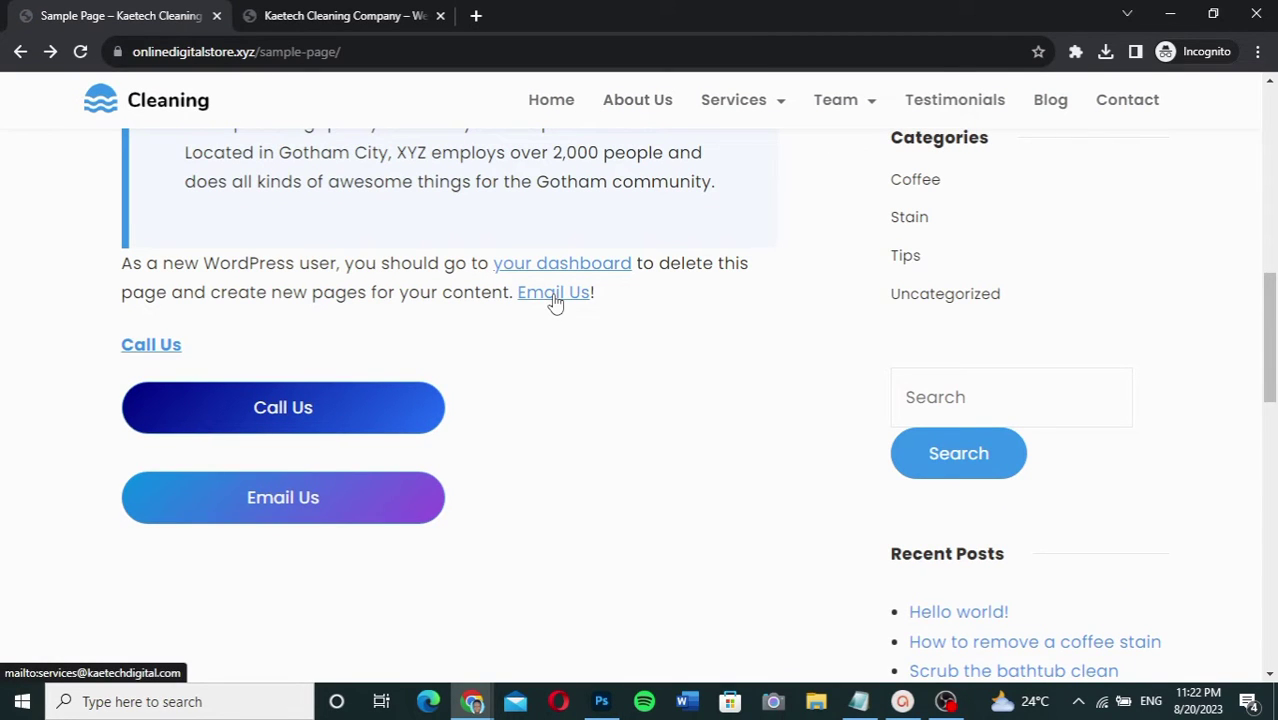
left_click(553, 293)
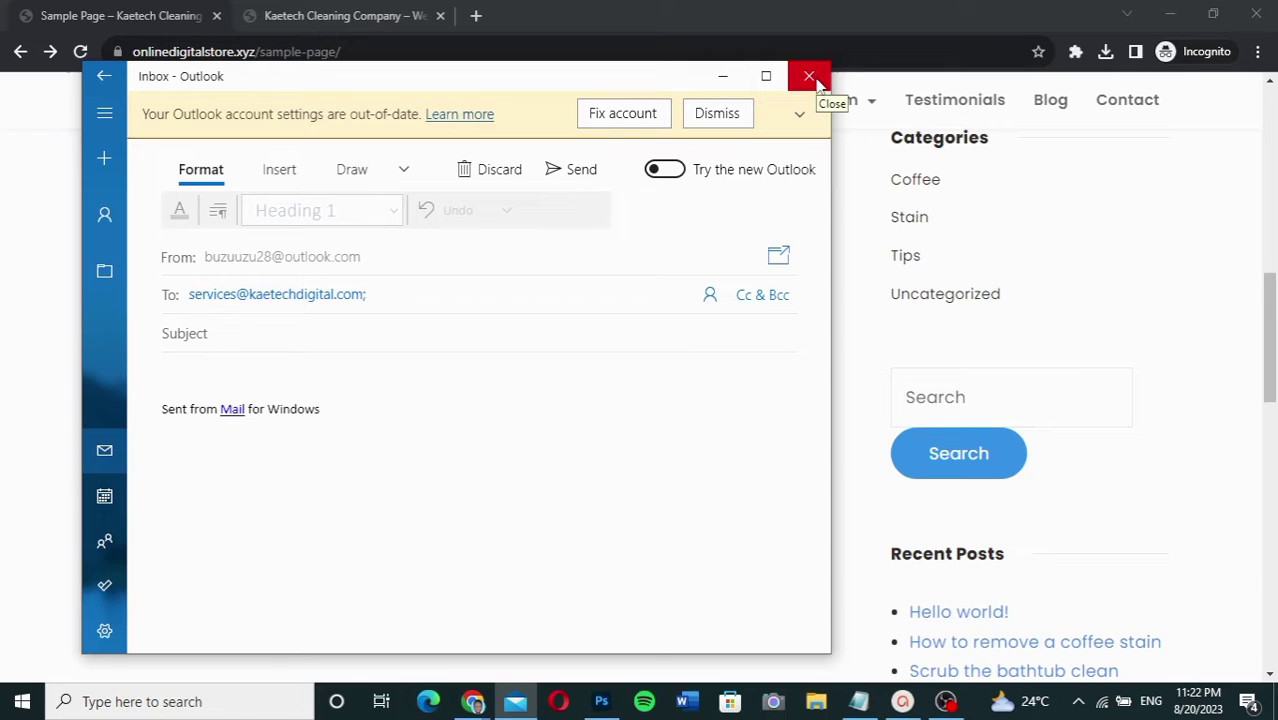
left_click(811, 78)
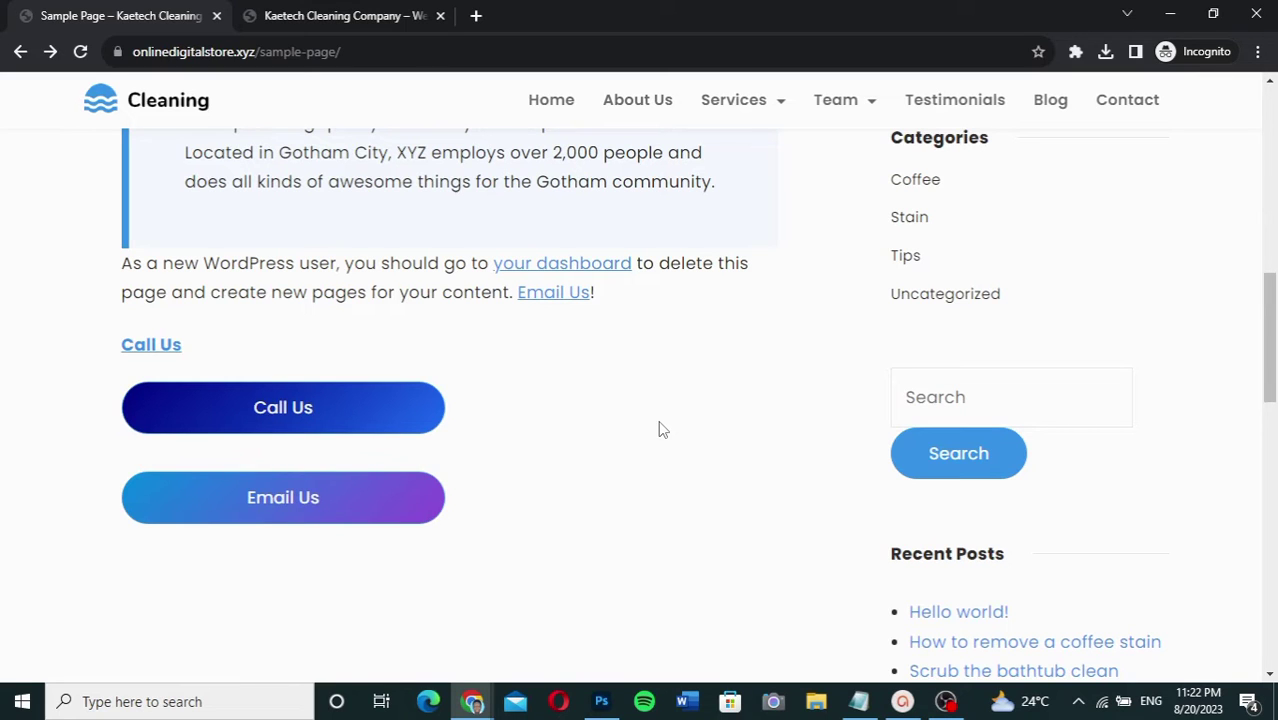
Step: Test the Call Us phone link on the live Contact page, then return to the Elementor editor
mouse_move(480, 700)
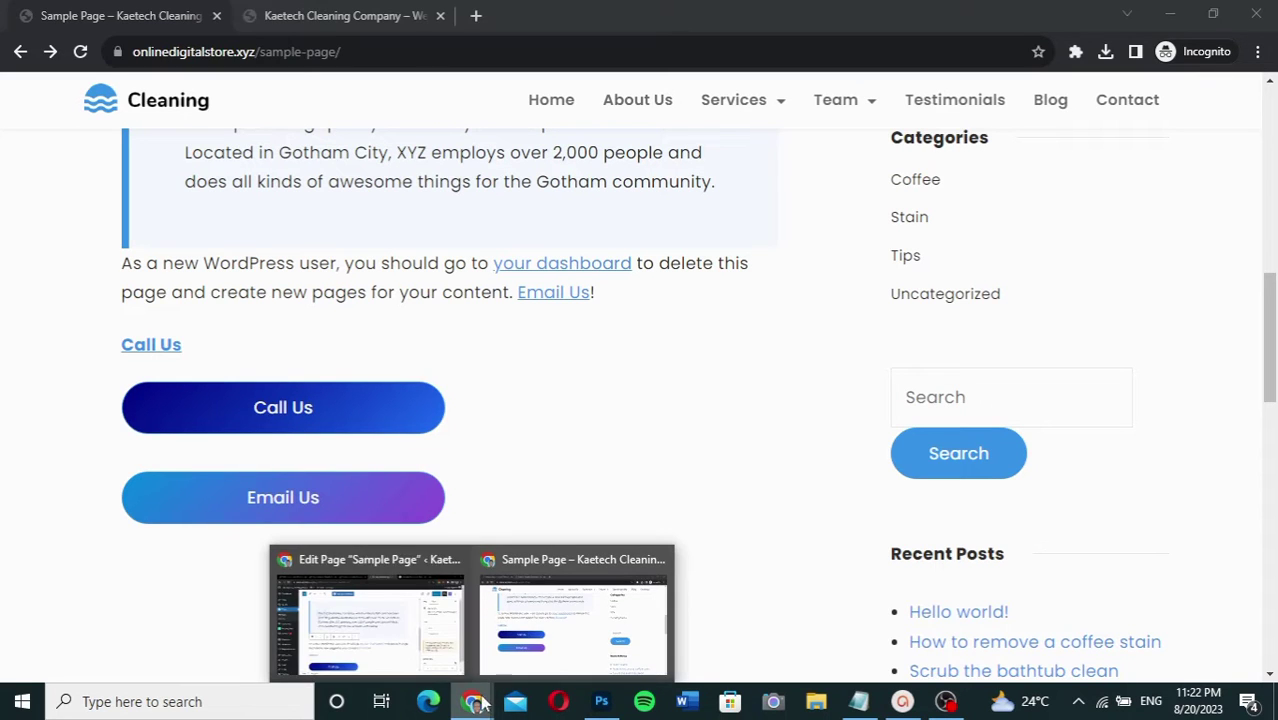
mouse_move(425, 645)
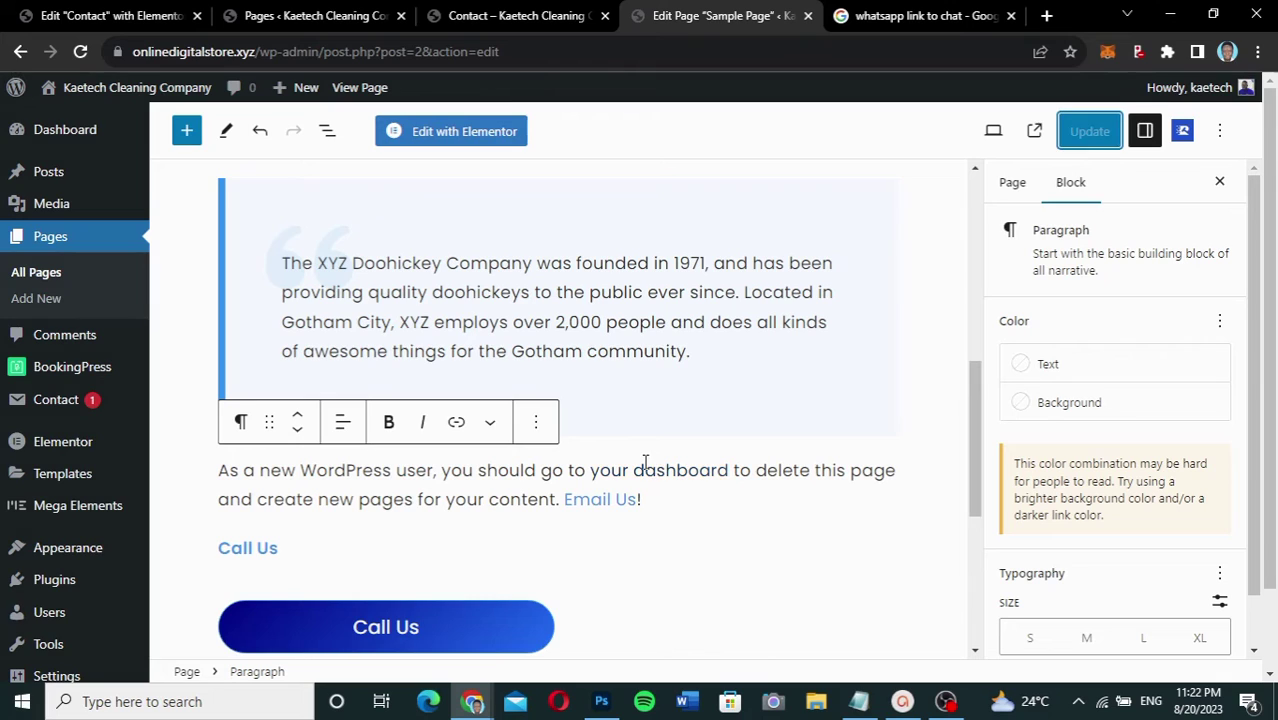
scroll(645, 460, "up", 3)
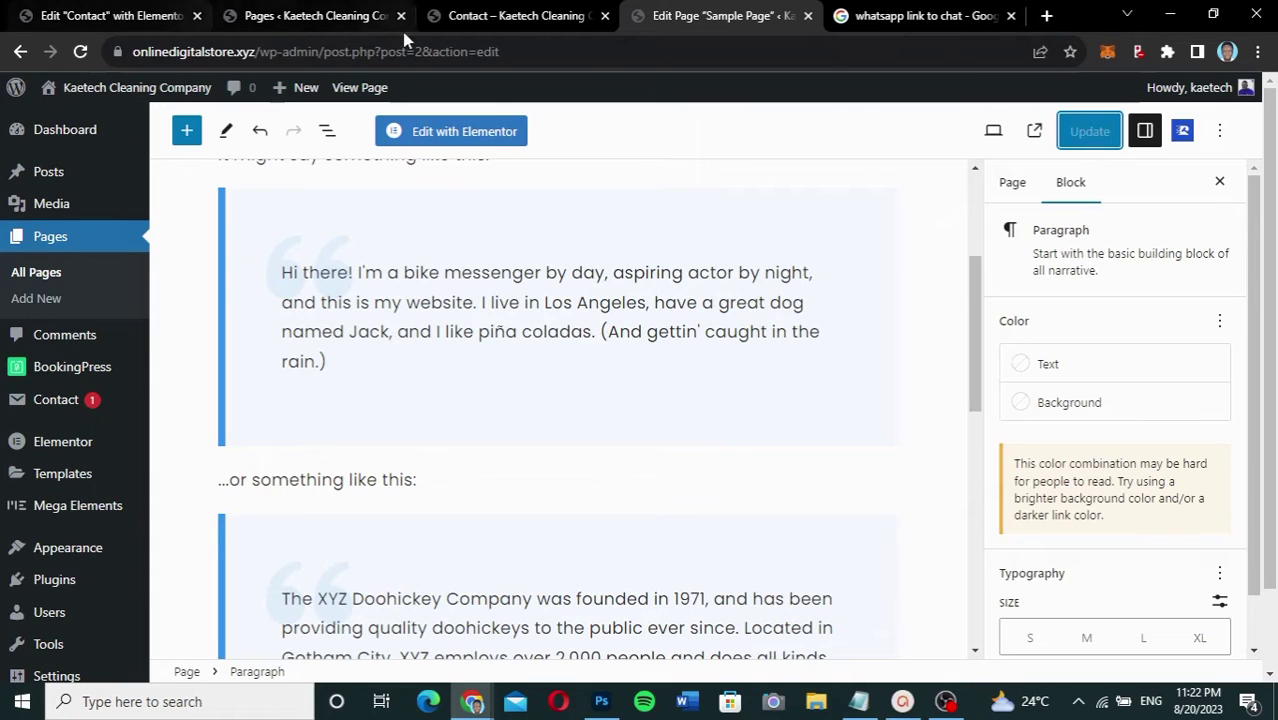
left_click(510, 15)
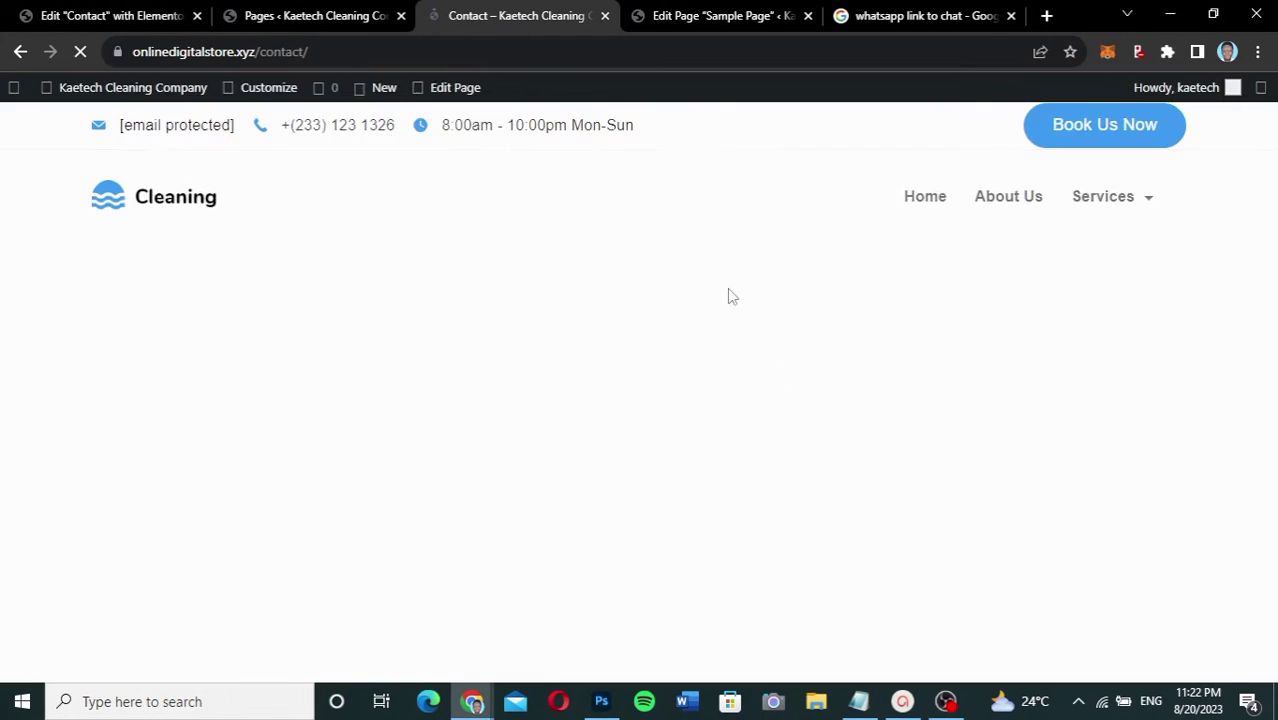
scroll(752, 450, "down", 4)
scroll(752, 450, "up", 8)
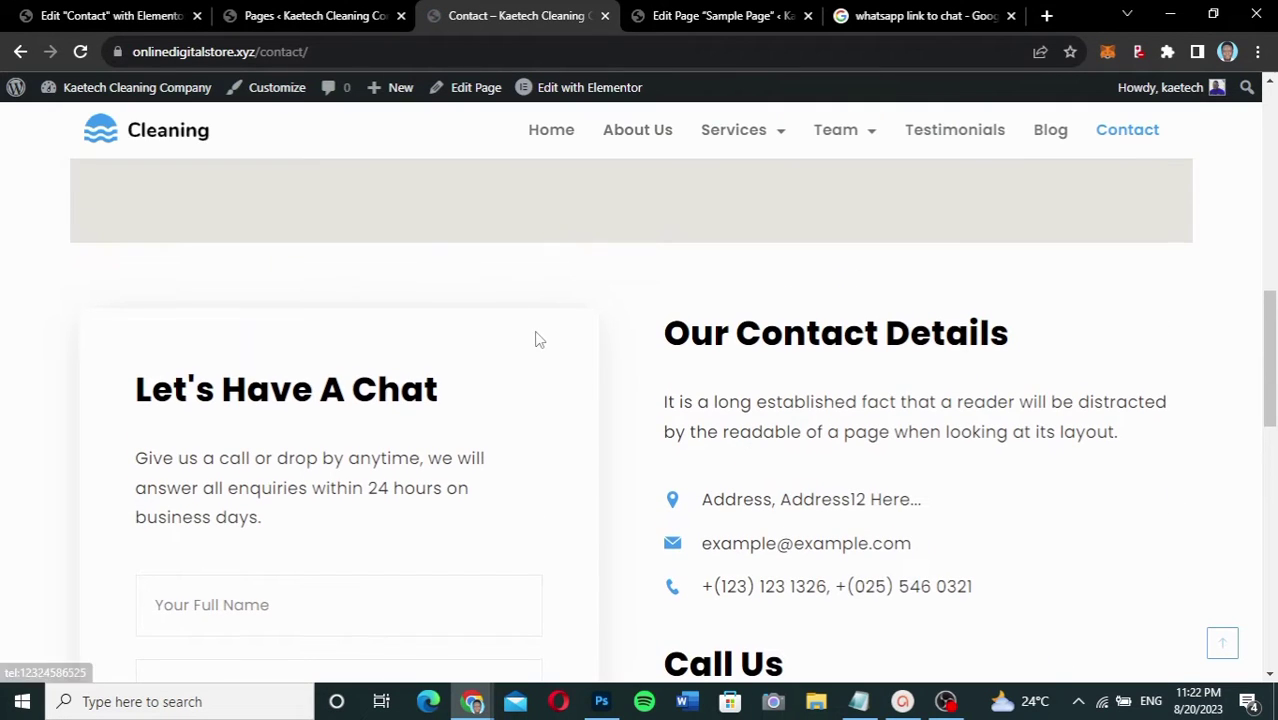
scroll(535, 334, "down", 5)
scroll(537, 332, "up", 2)
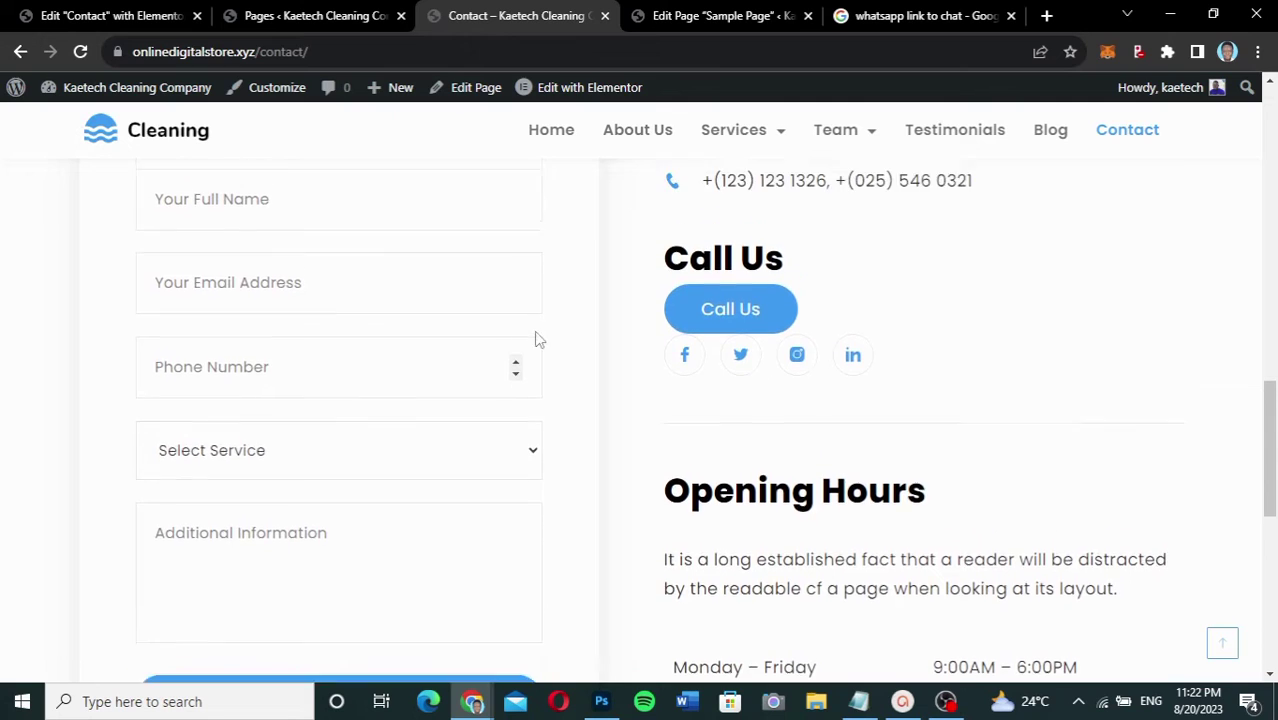
left_click(773, 422)
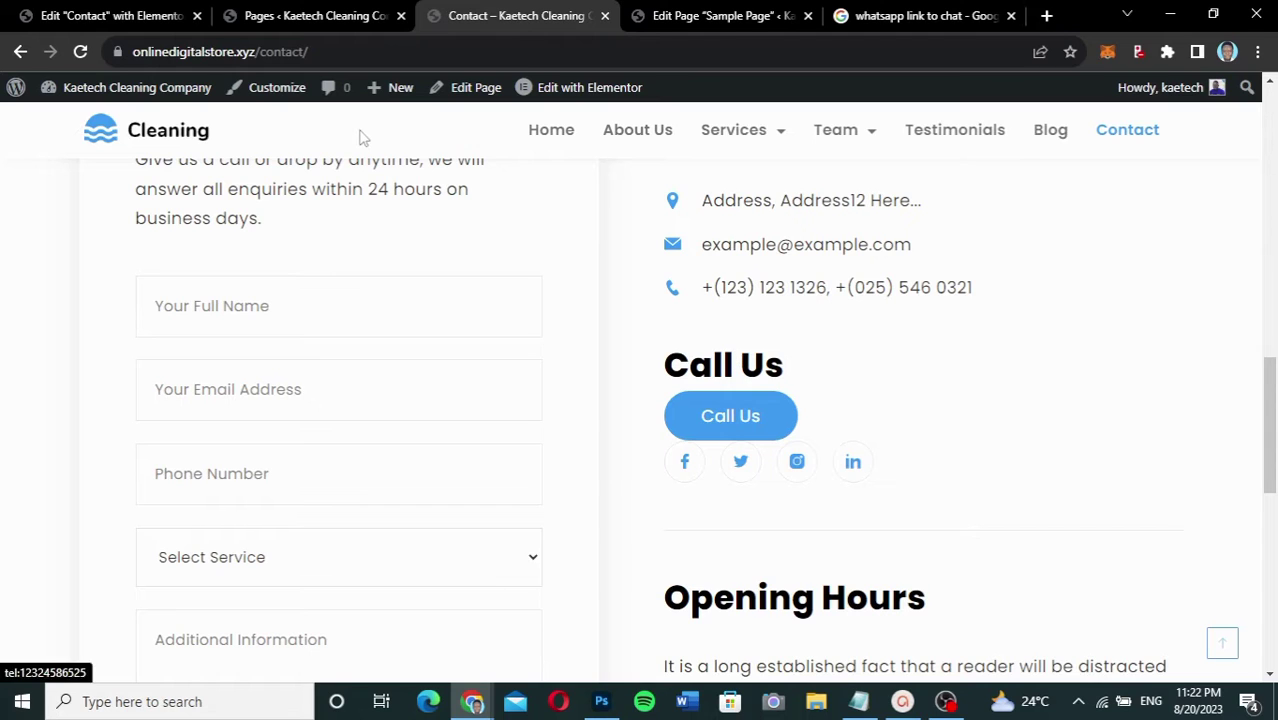
left_click(120, 18)
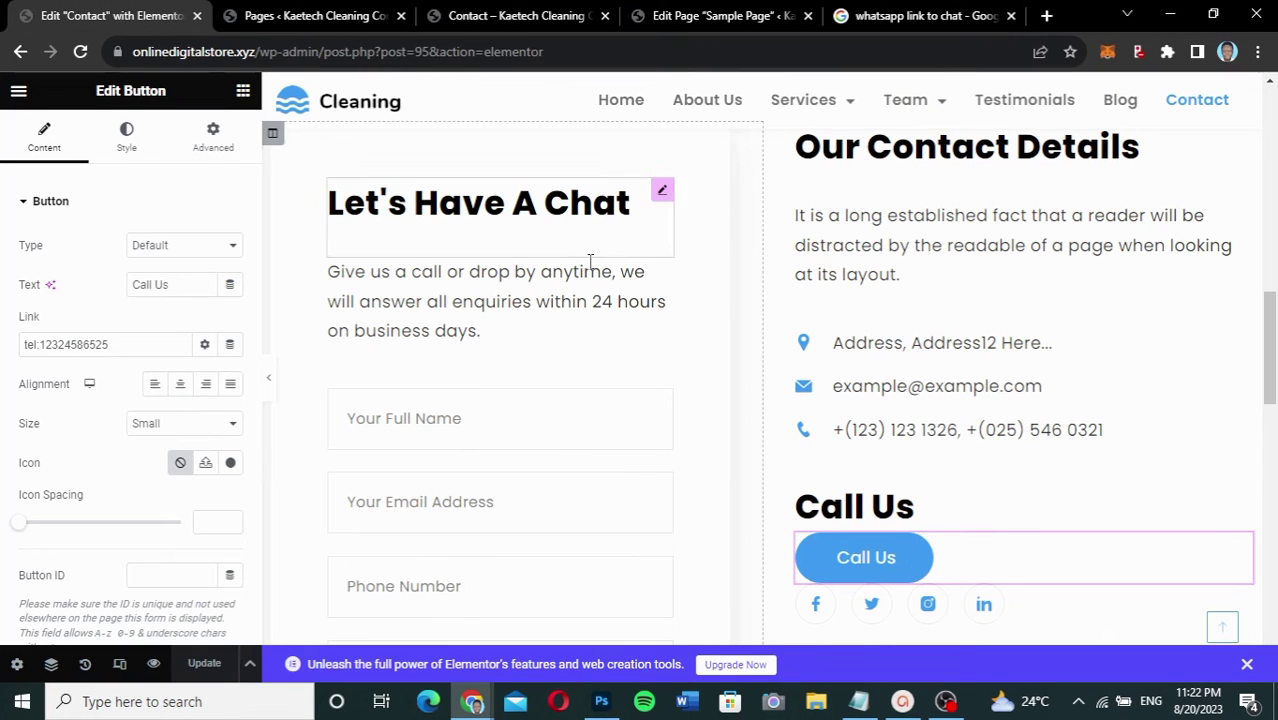
Step: Scroll the Contact preview to the Call Us button and bring up Elementor's widget library
scroll(1018, 505, "down", 2)
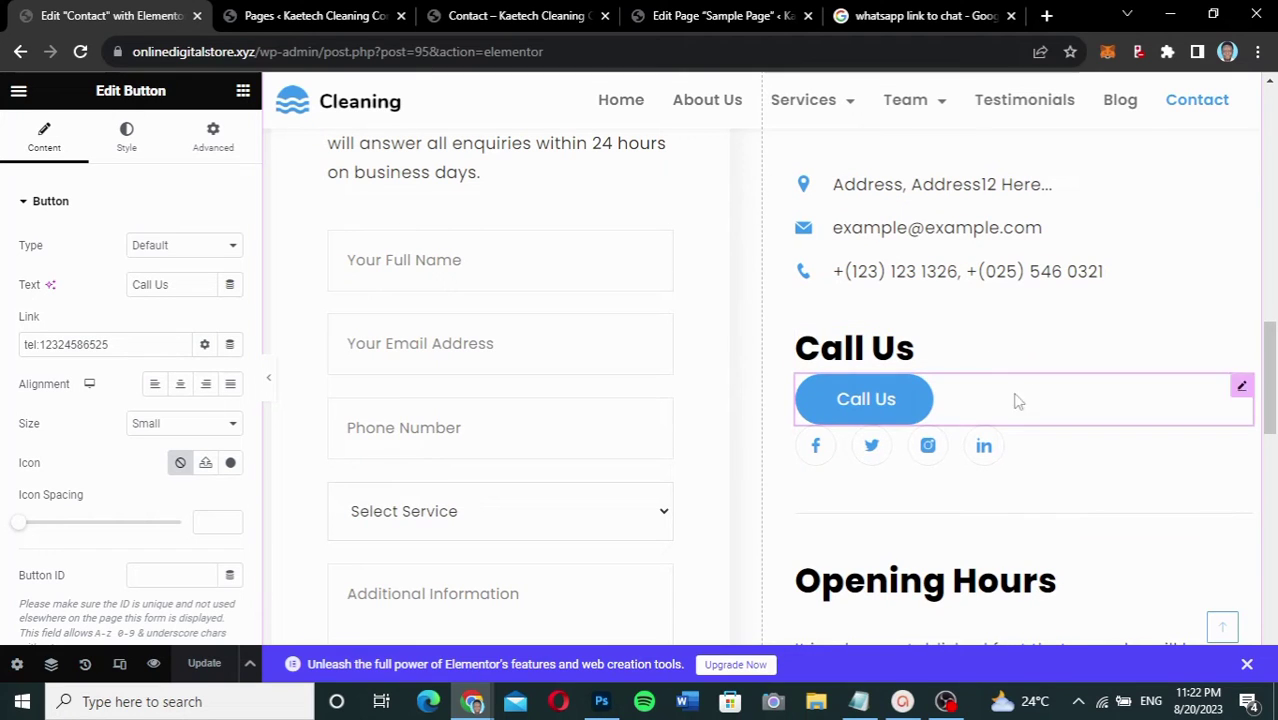
scroll(1012, 448, "up", 2)
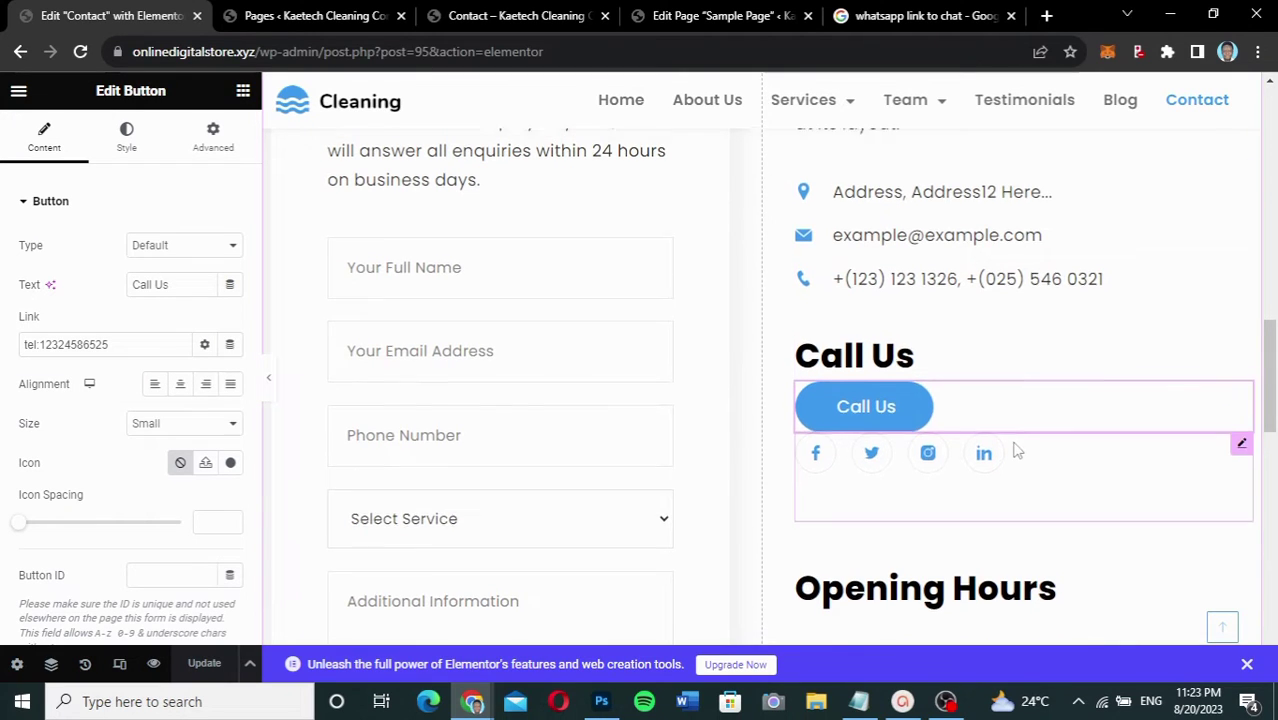
scroll(1013, 450, "down", 1)
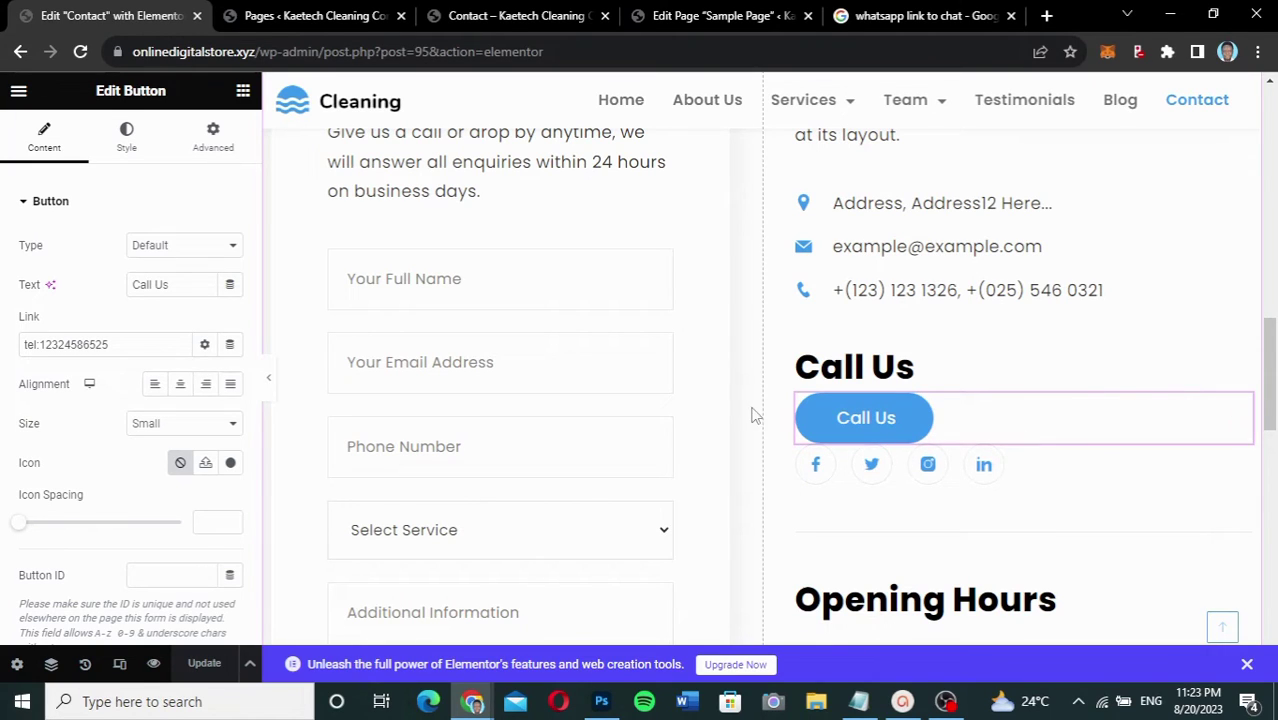
left_click(241, 94)
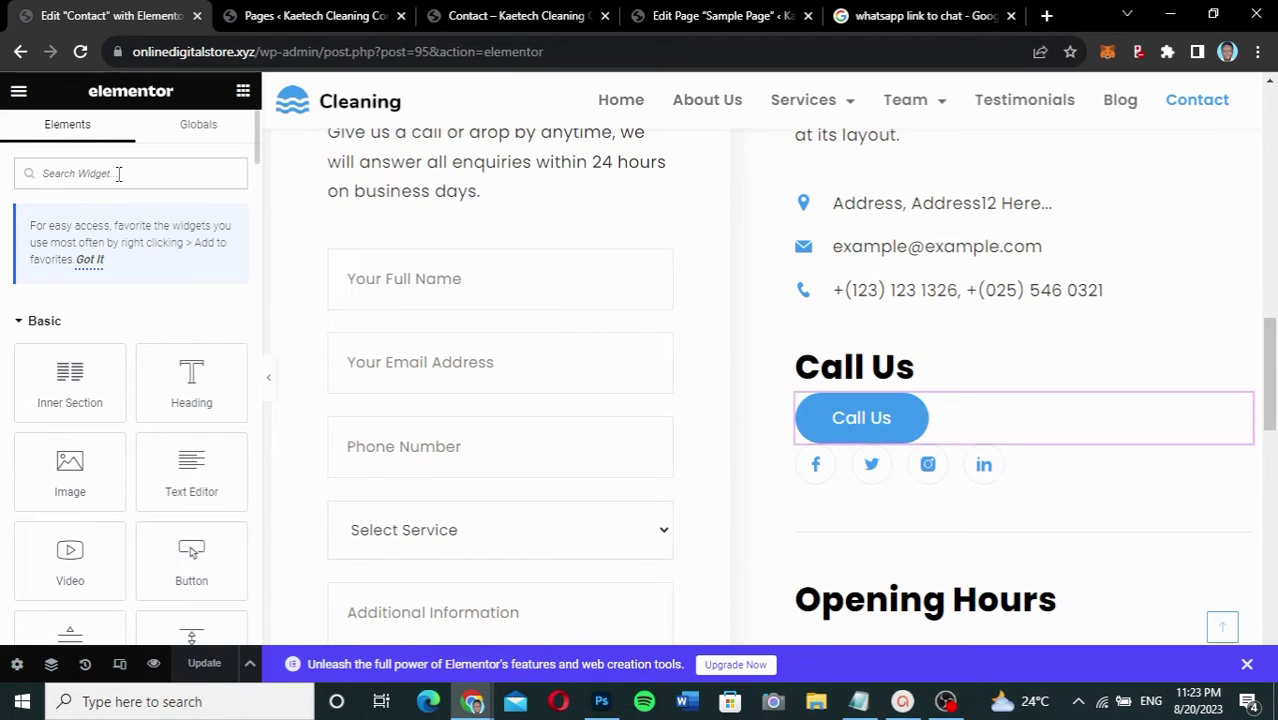
Step: Place a Button widget under Call Us and replace its 'Click here' label with 'Email Us'
left_click(118, 173)
type("butt")
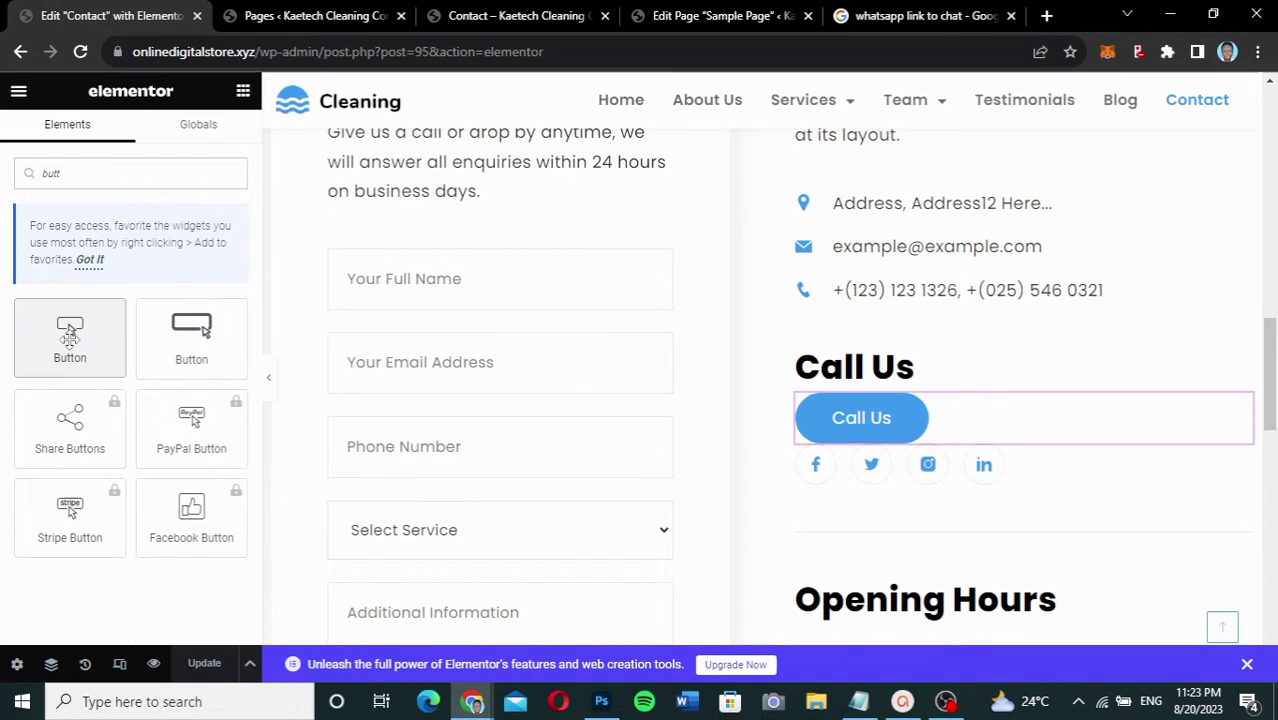
left_click_drag(70, 338, 905, 445)
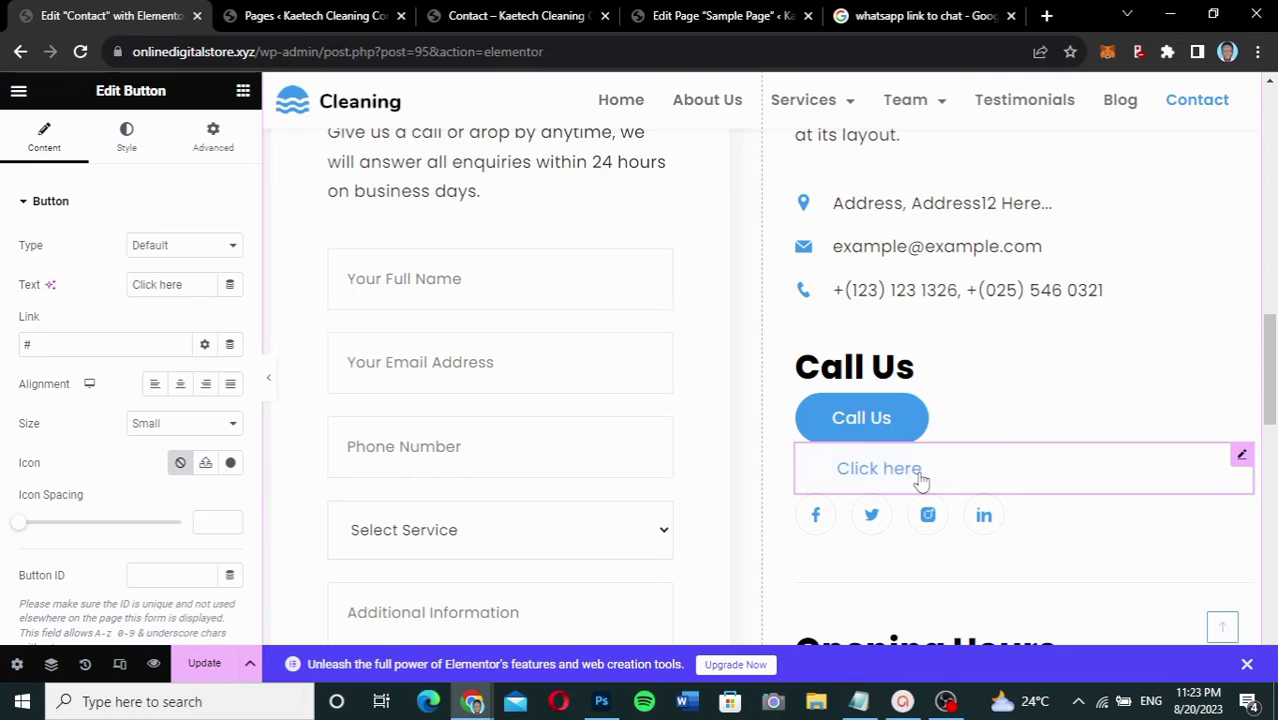
left_click(183, 285)
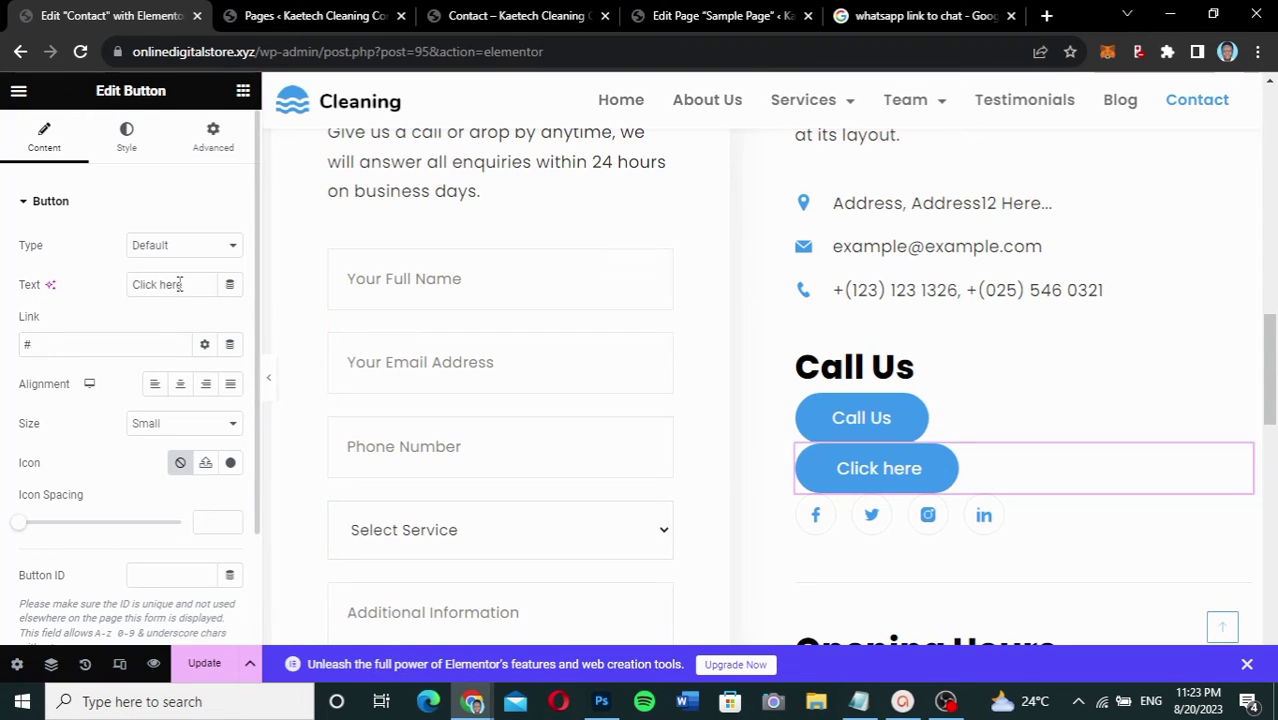
left_click_drag(183, 285, 68, 290)
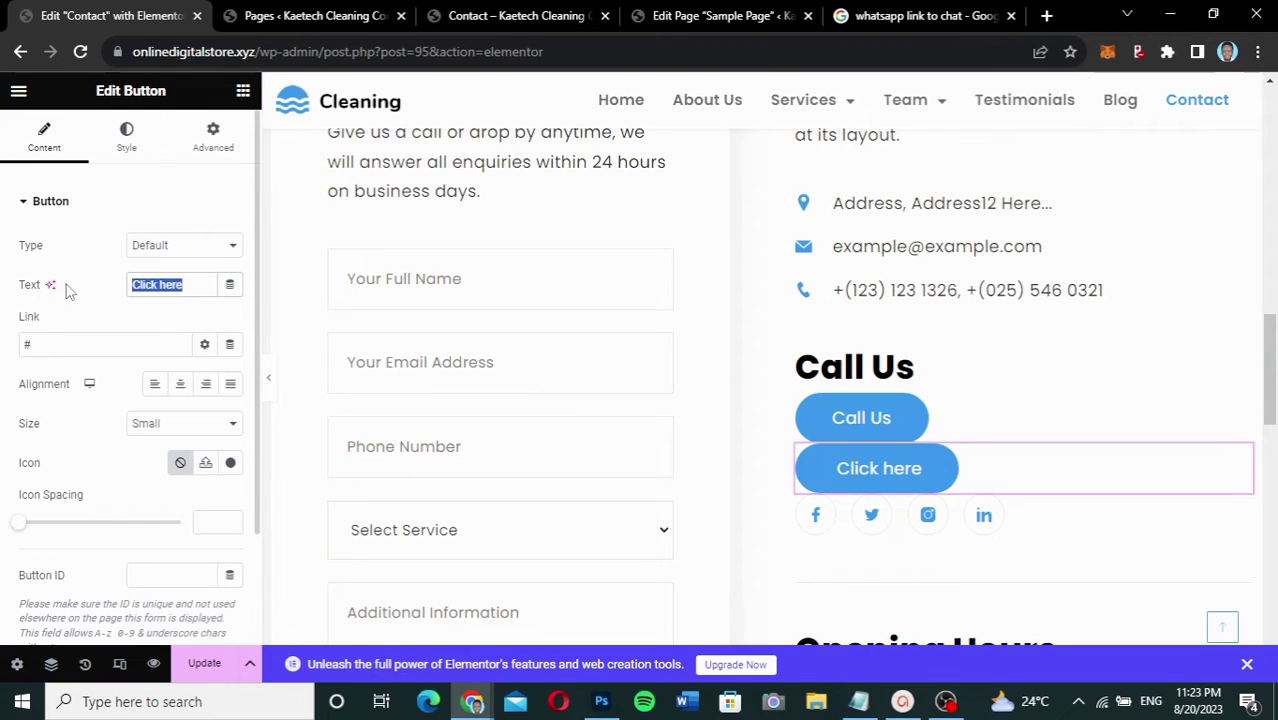
type("Email Us")
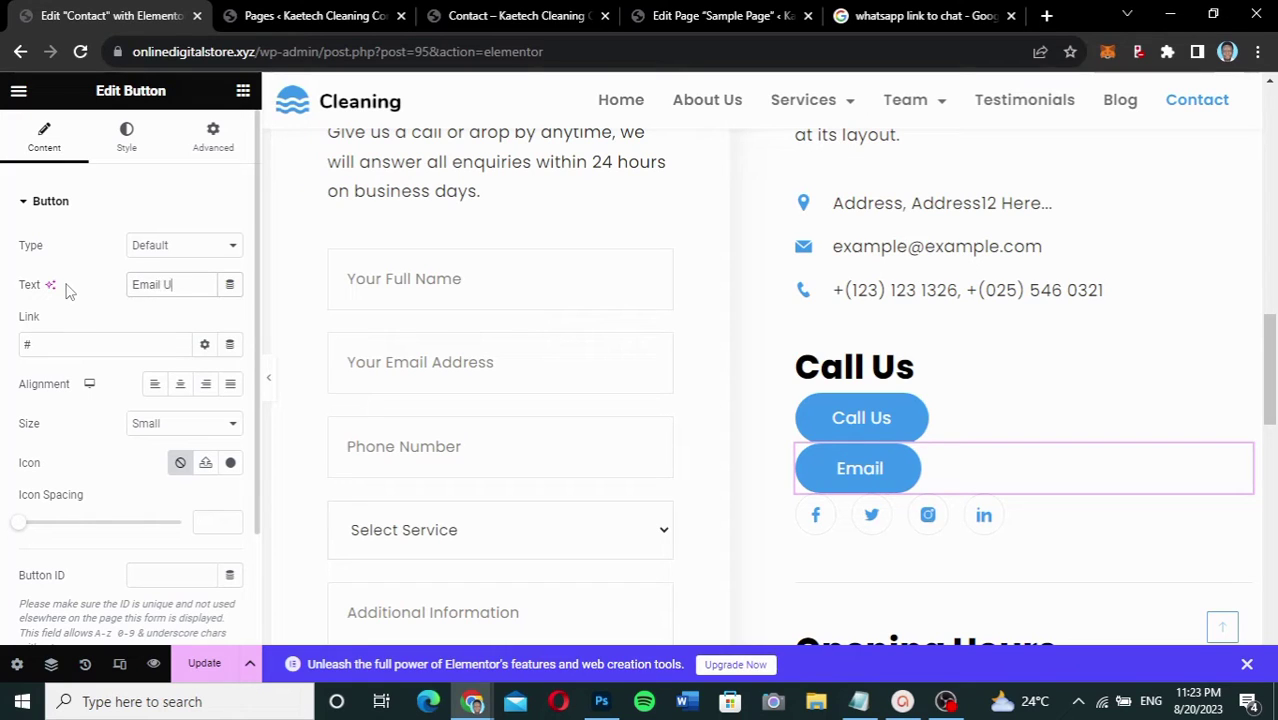
Step: Replace the Email Us button's # link with a mailto link to the service e-mail address and update
double_click(27, 344)
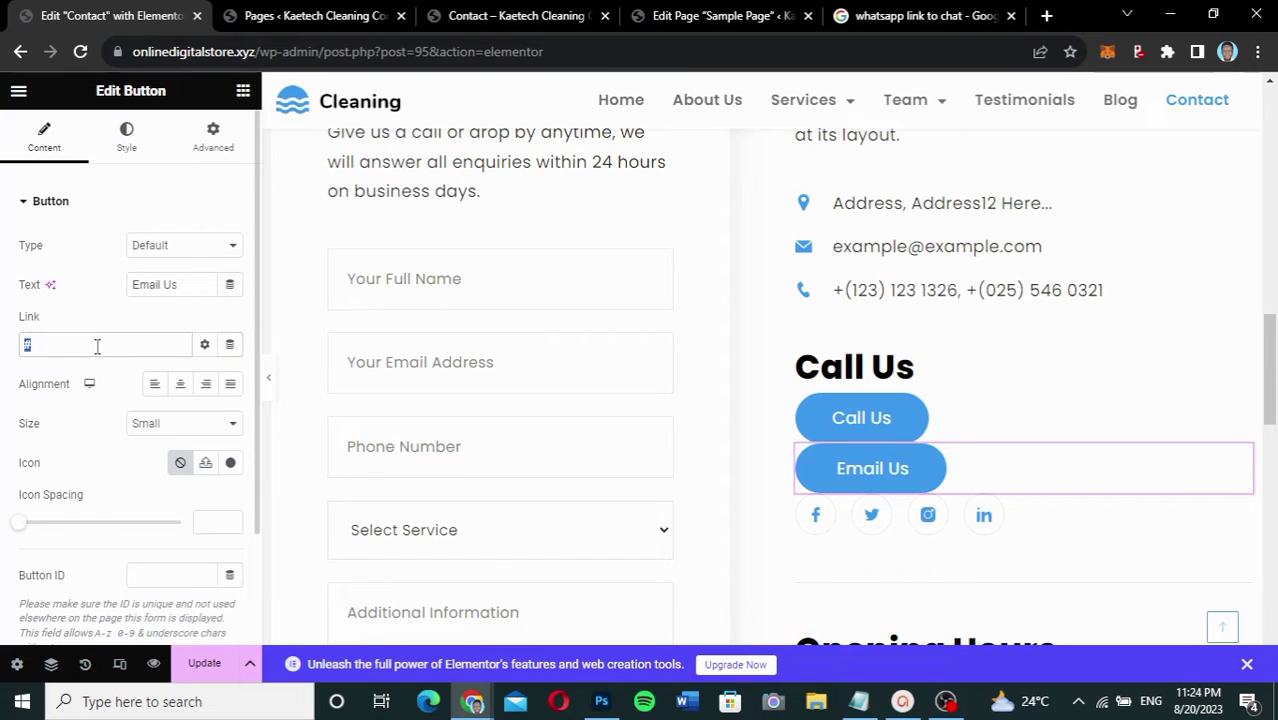
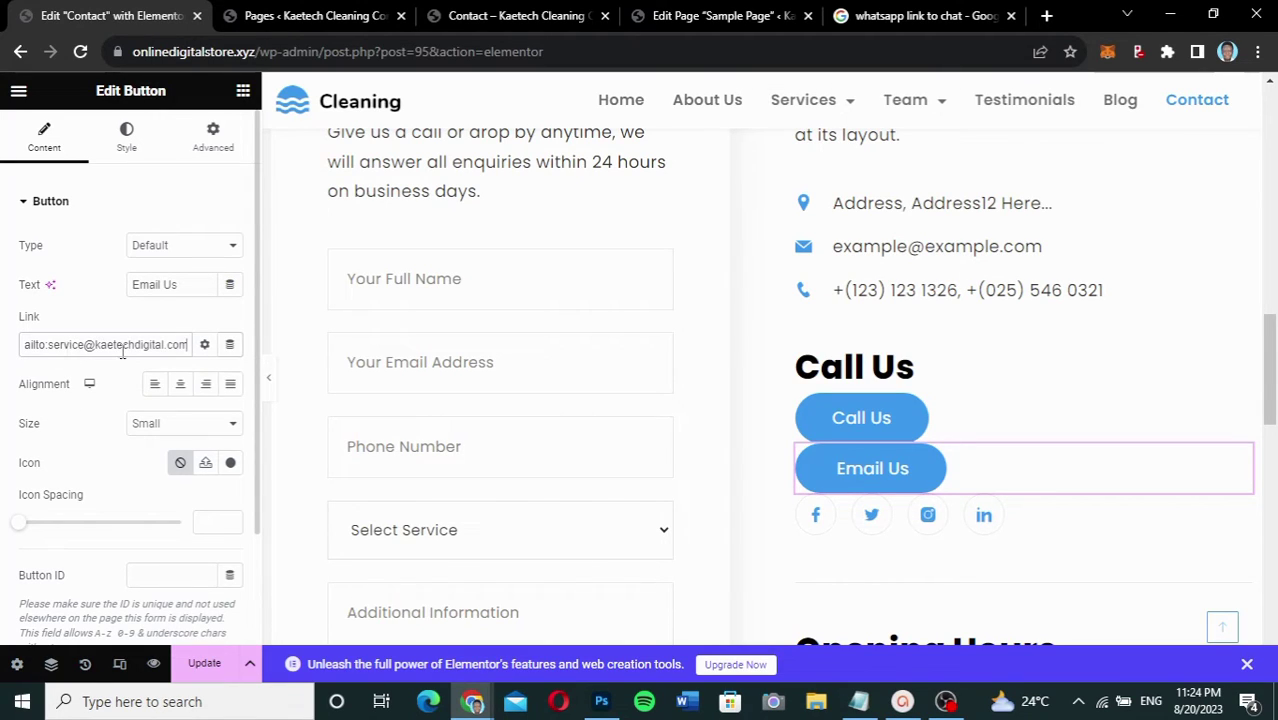
left_click(200, 665)
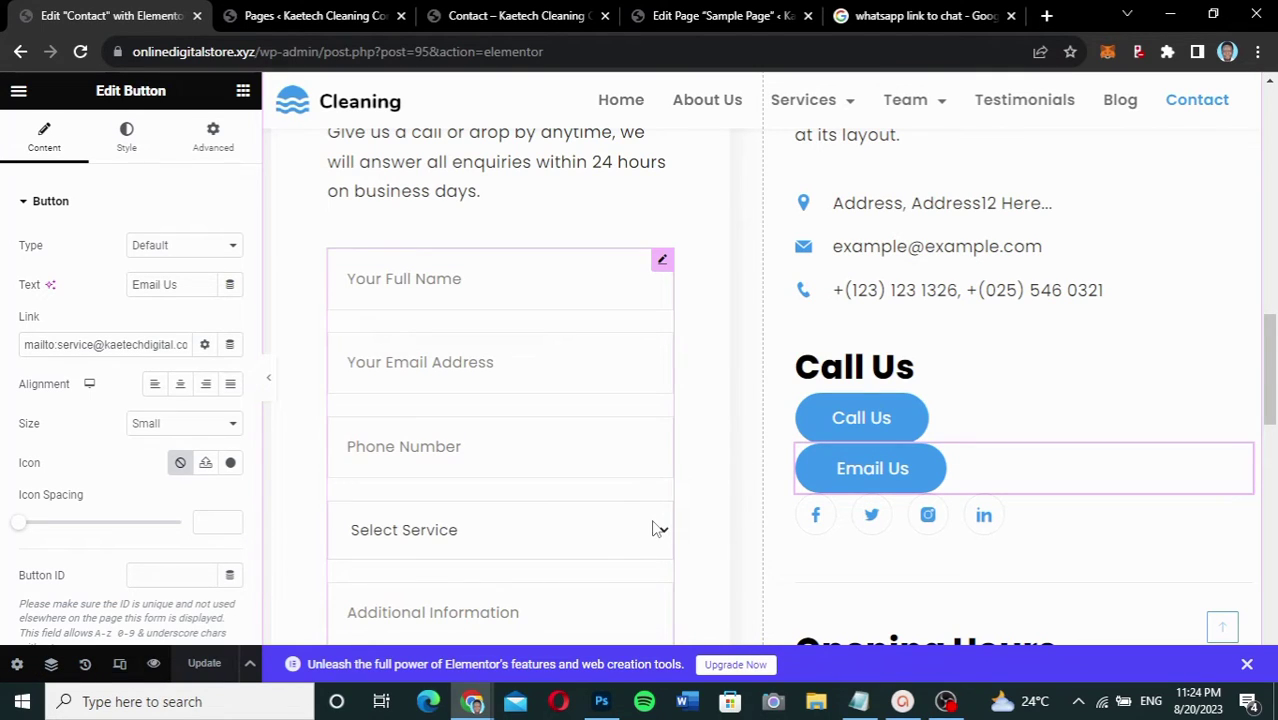
mouse_move(472, 700)
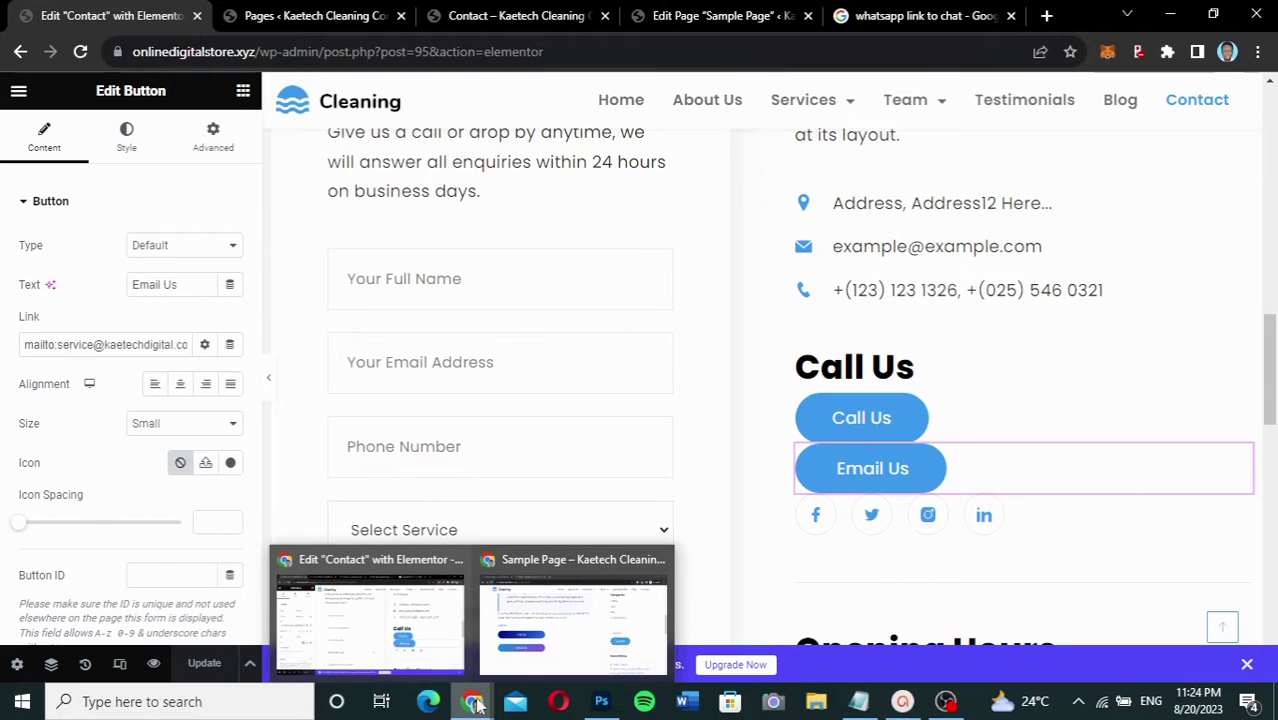
left_click(555, 635)
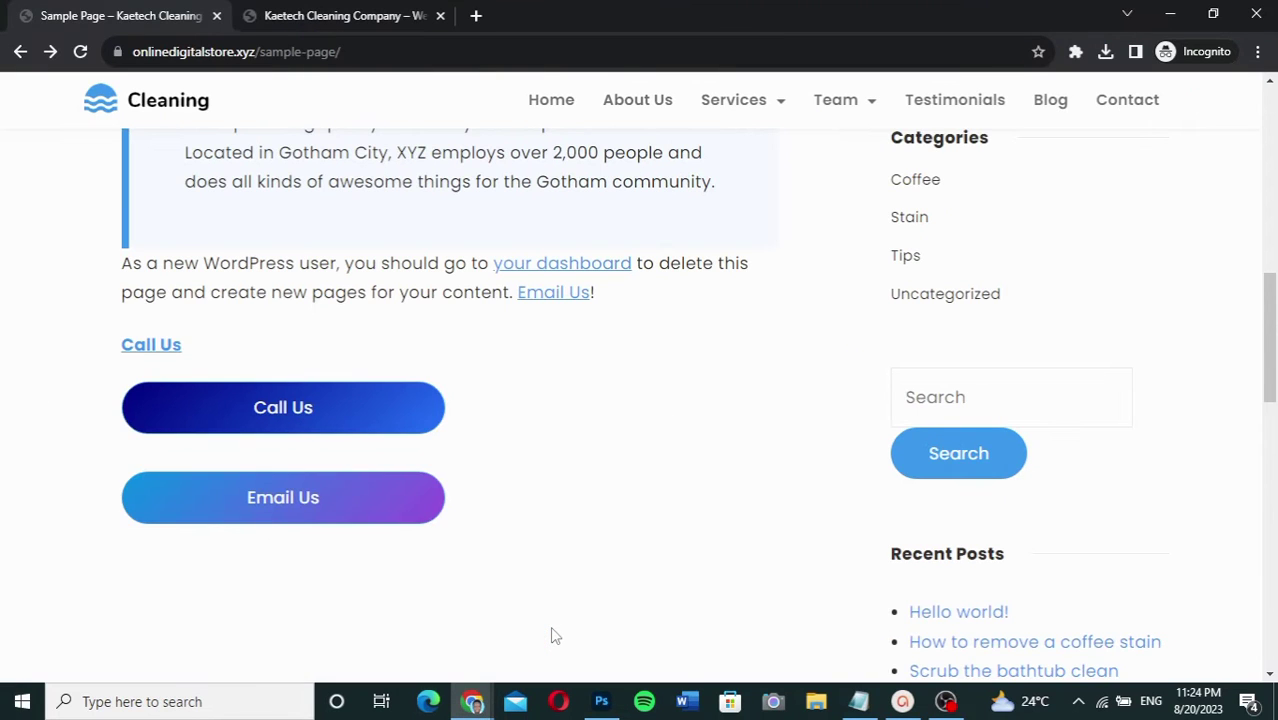
left_click(363, 20)
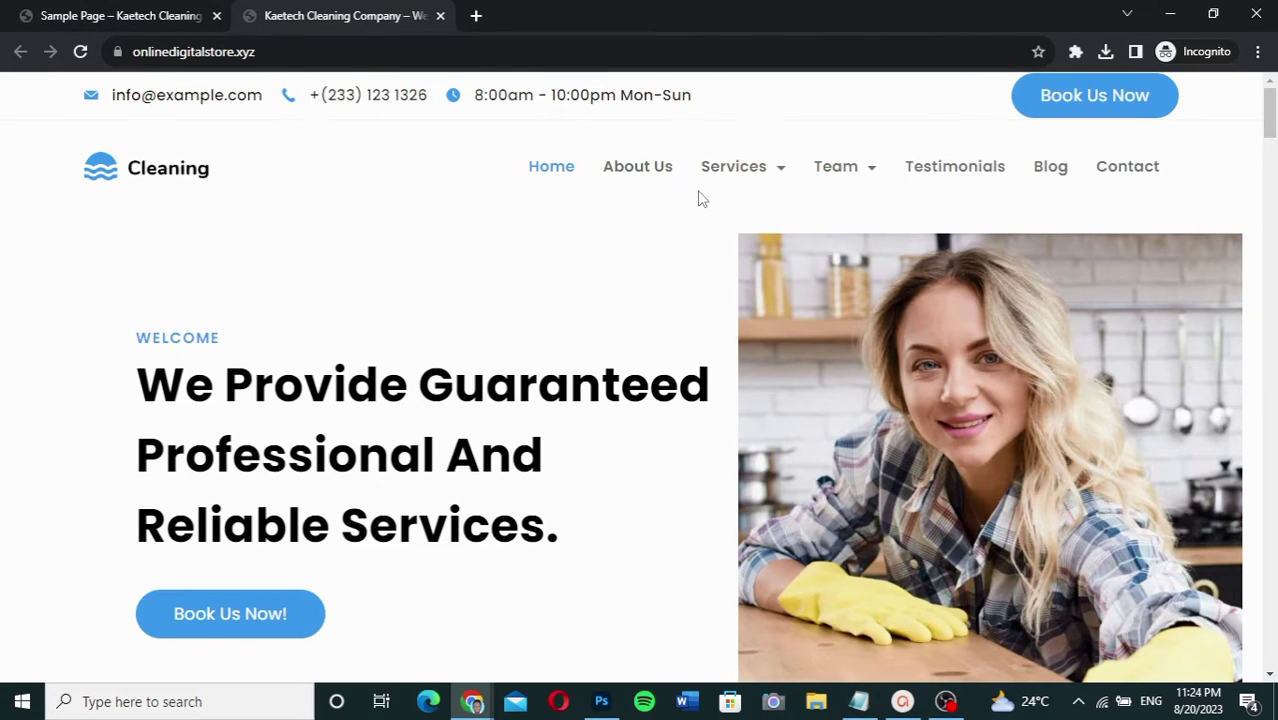
left_click(1137, 168)
scroll(510, 271, "down", 5)
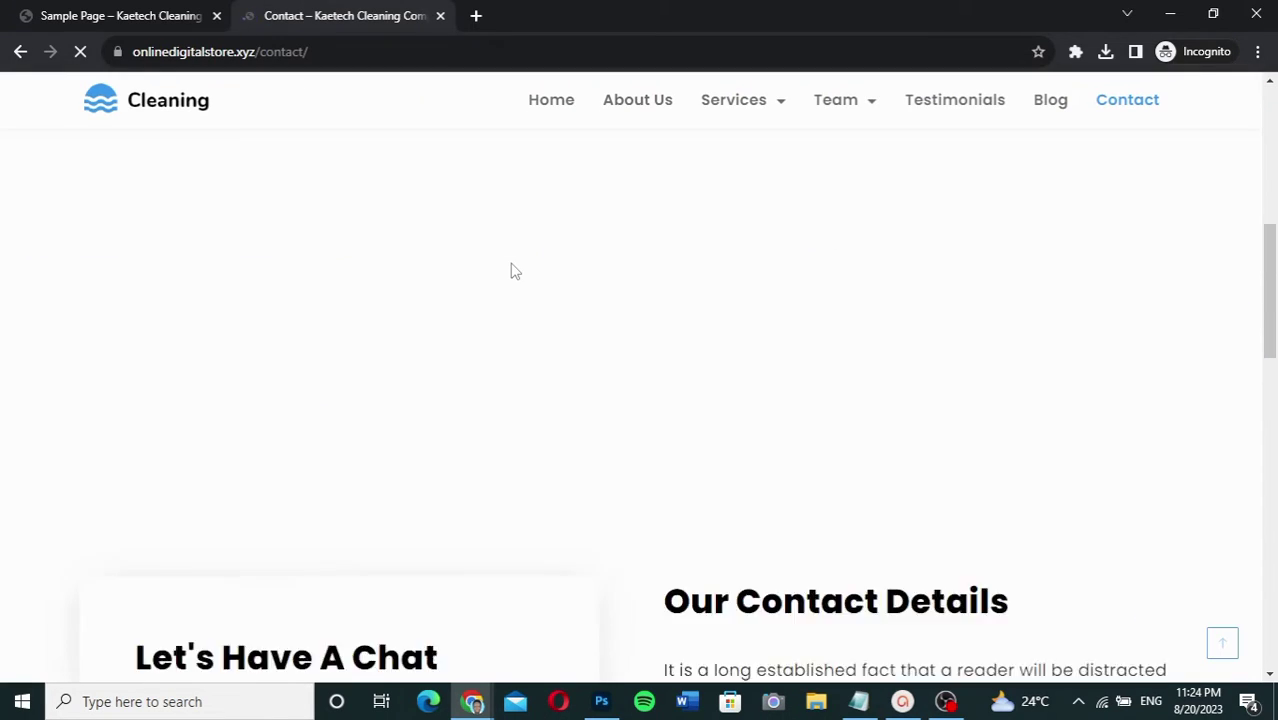
scroll(510, 271, "down", 5)
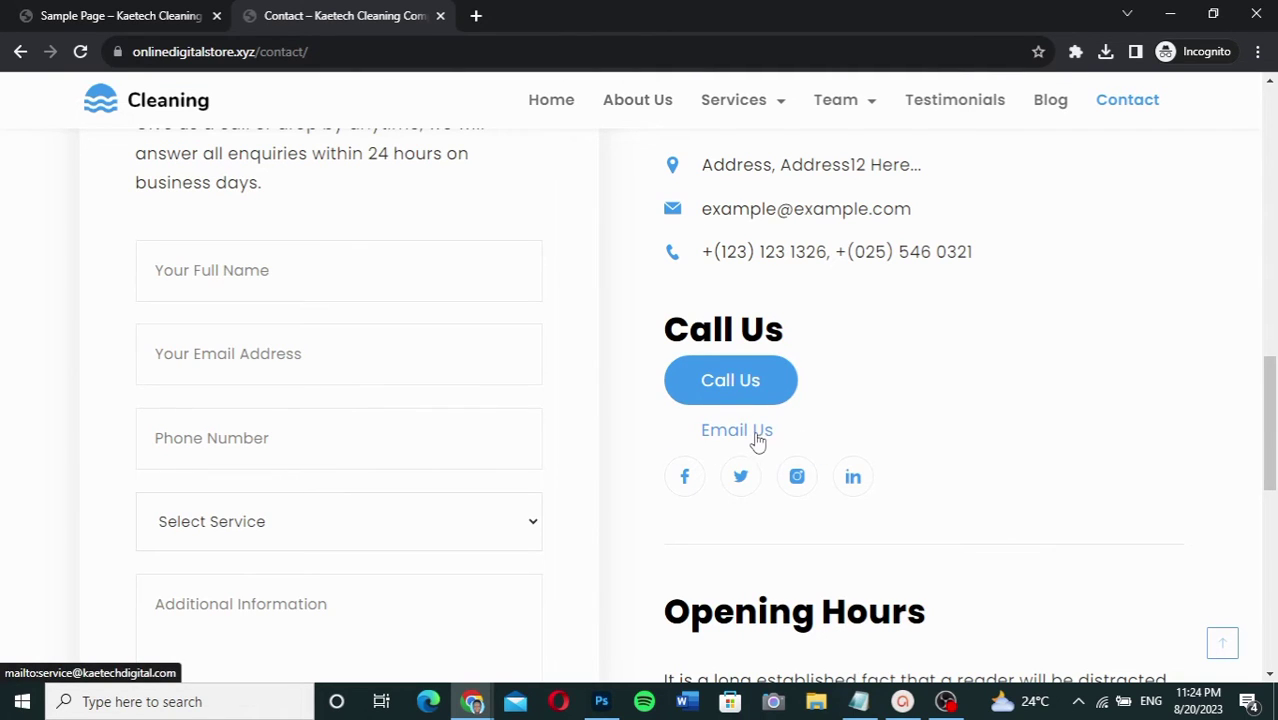
left_click(757, 438)
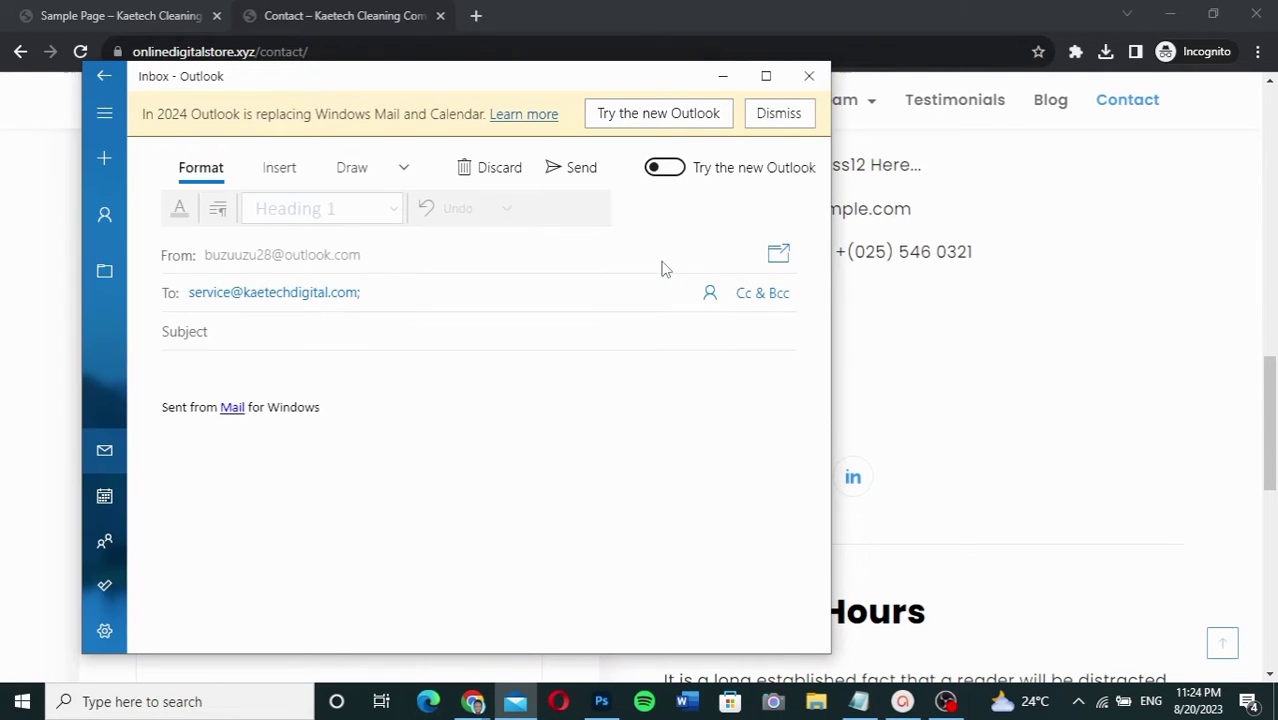
left_click(810, 76)
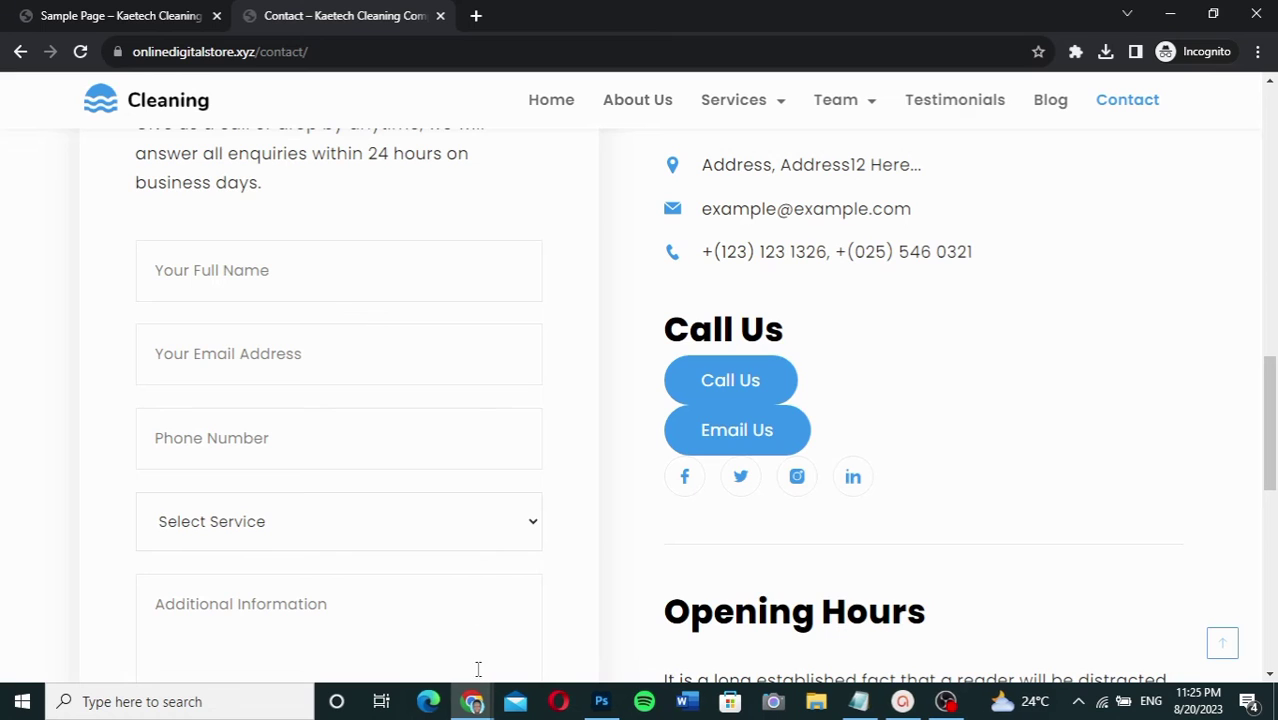
mouse_move(471, 698)
mouse_move(424, 650)
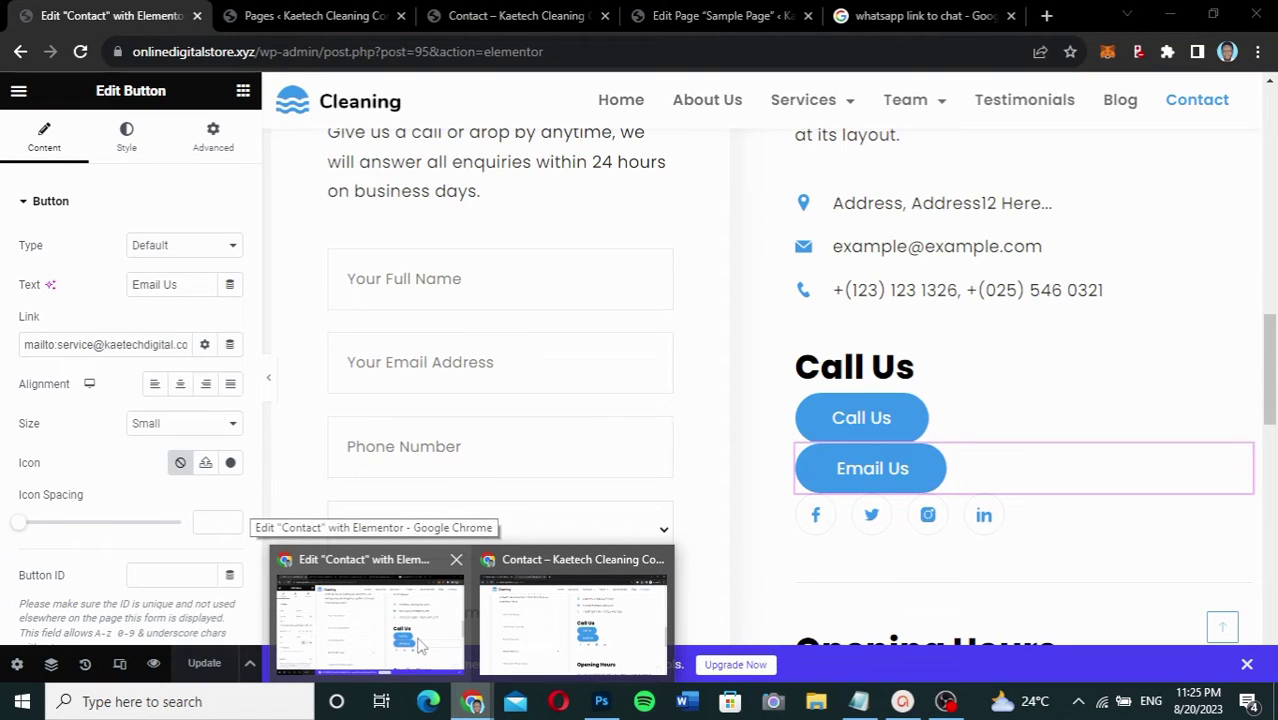
left_click(420, 645)
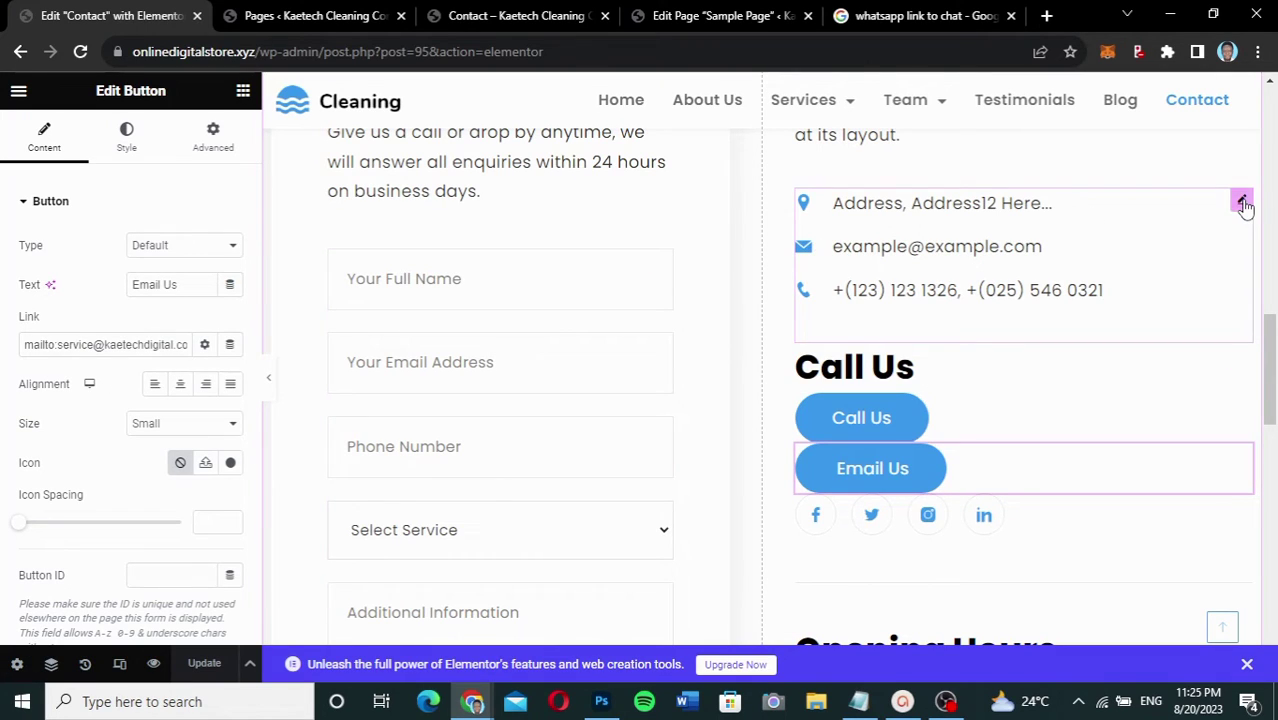
Step: Give the contact list's e-mail item a mailto link to the service address and update the page
left_click(1241, 201)
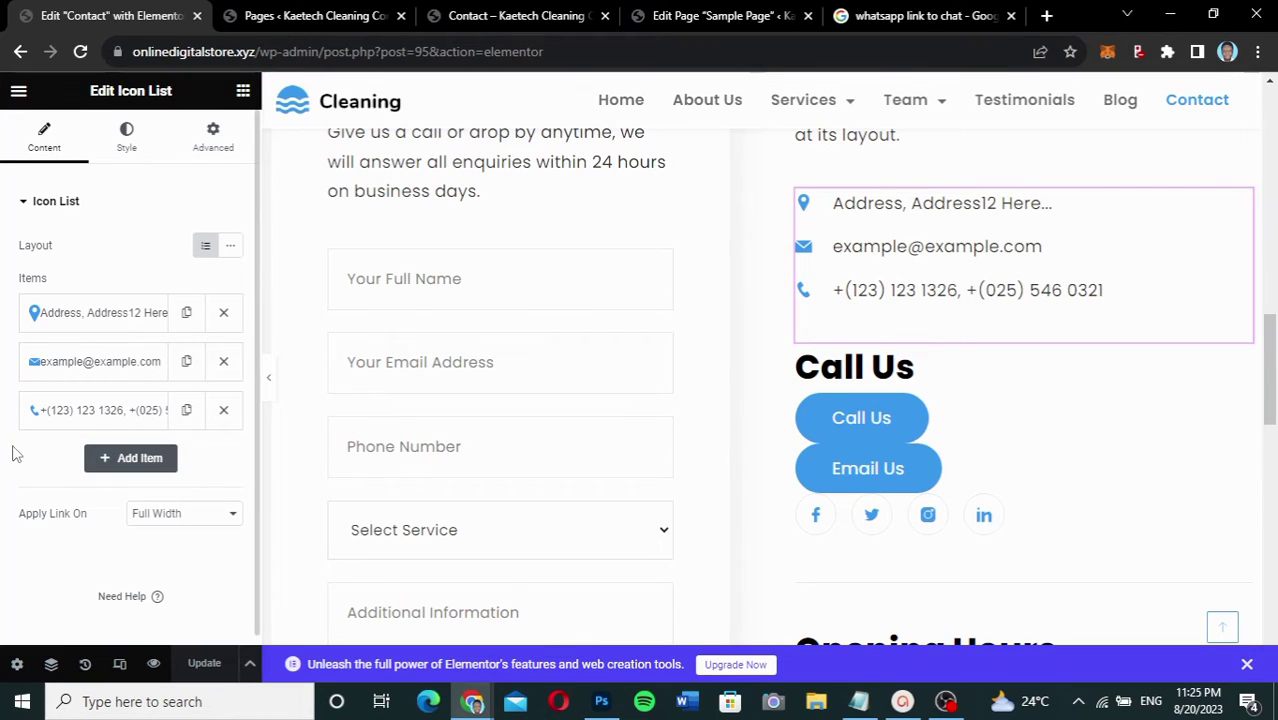
left_click(72, 366)
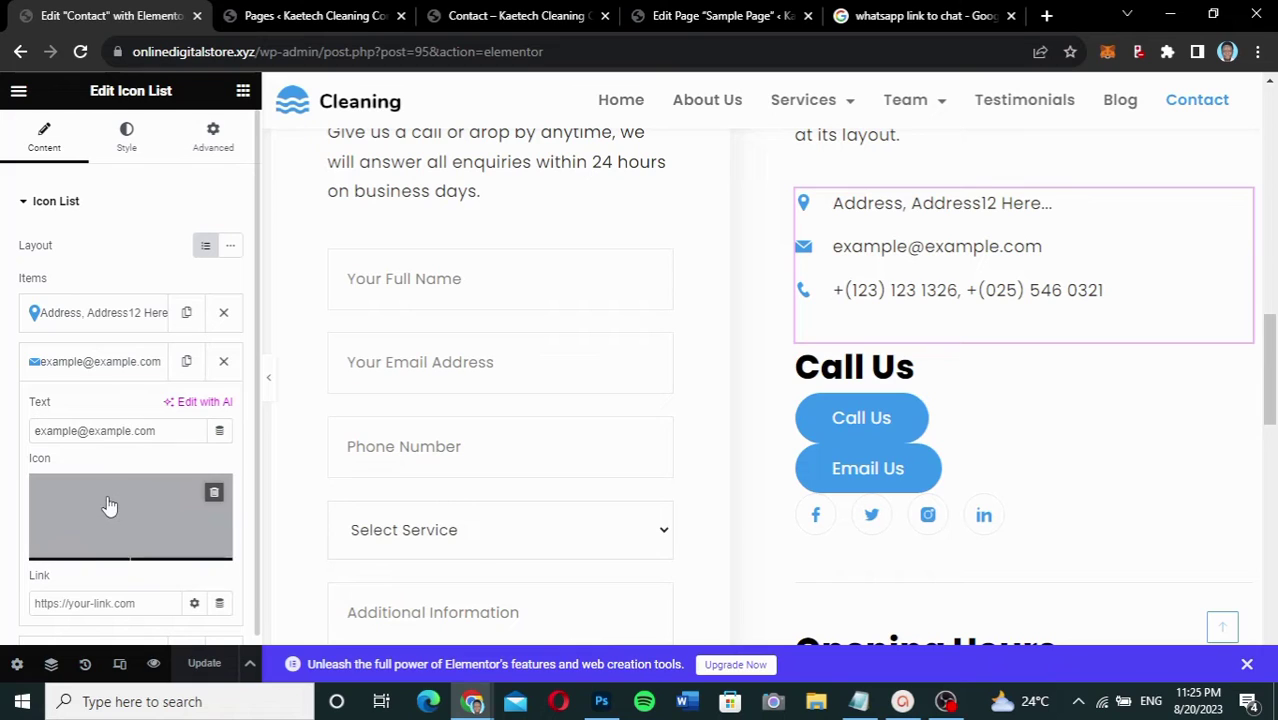
scroll(108, 505, "down", 2)
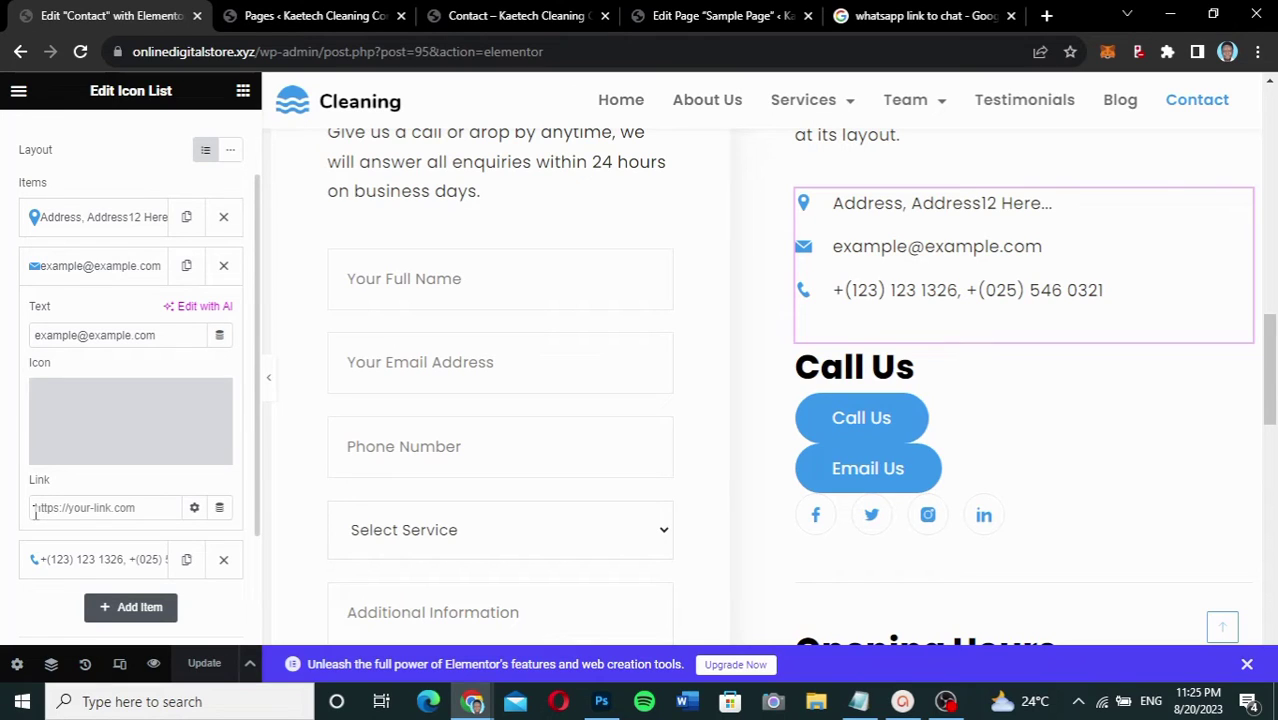
left_click(34, 508)
type("mailto")
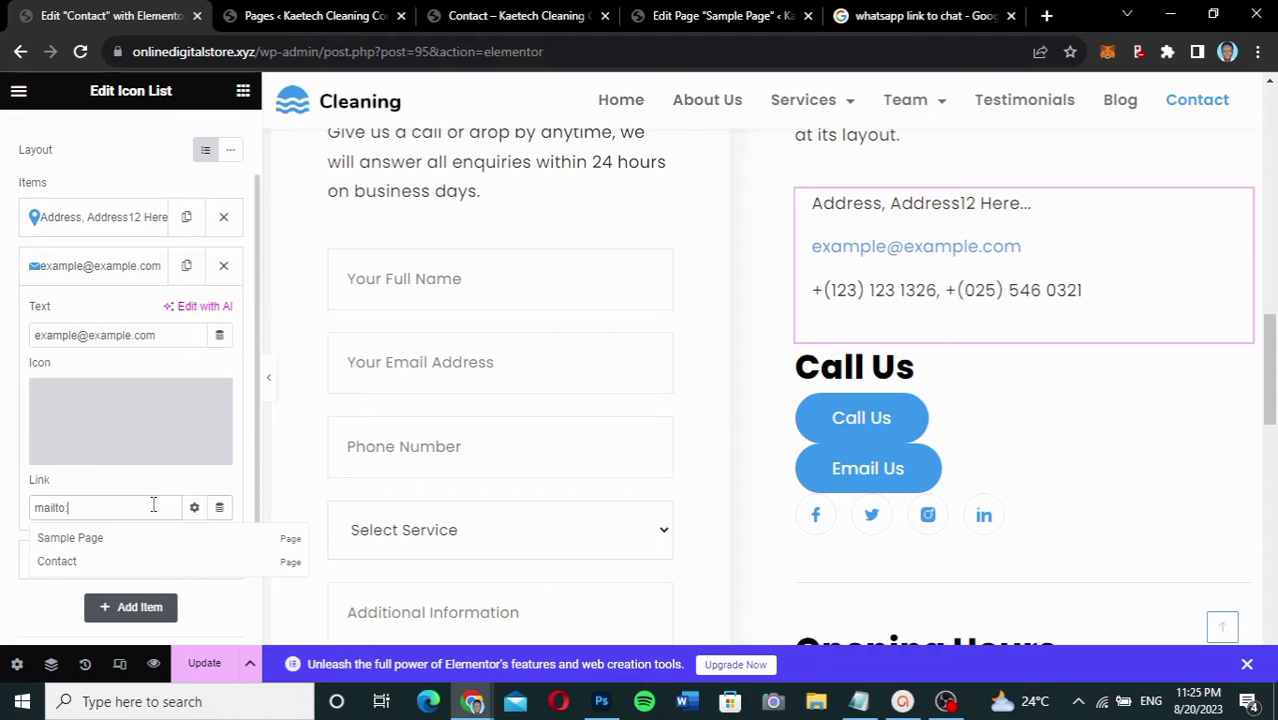
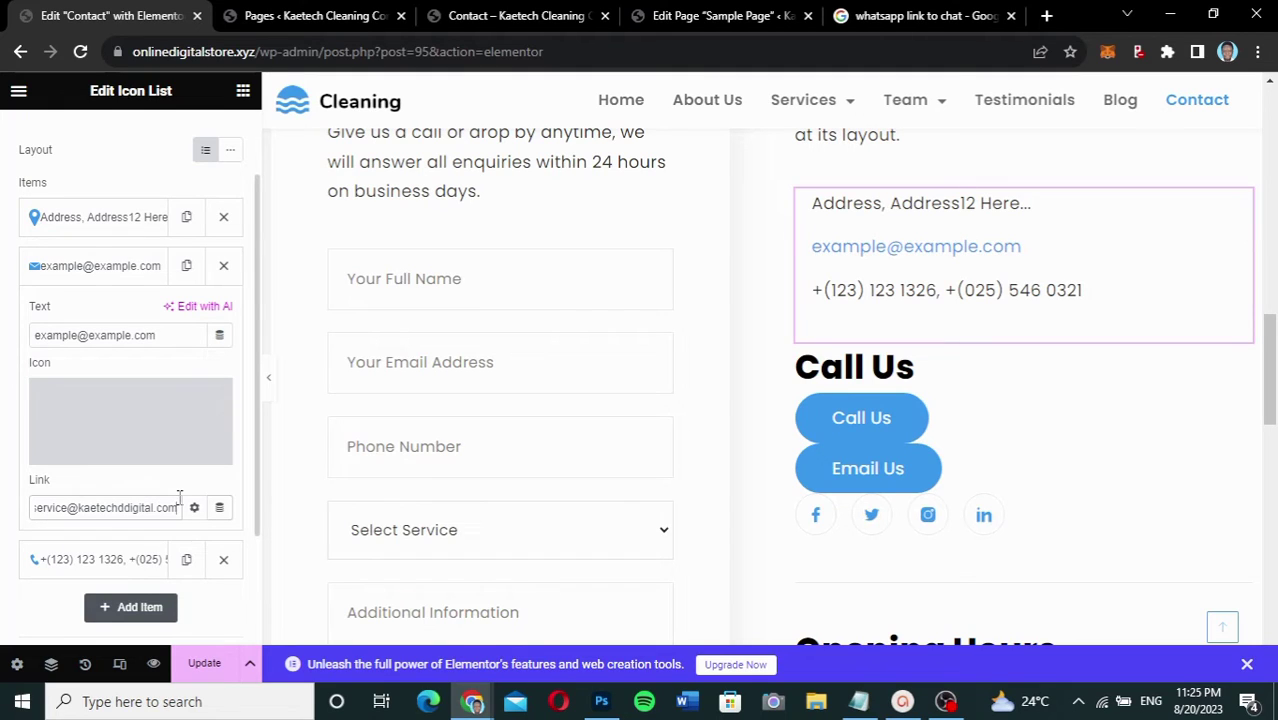
left_click(226, 671)
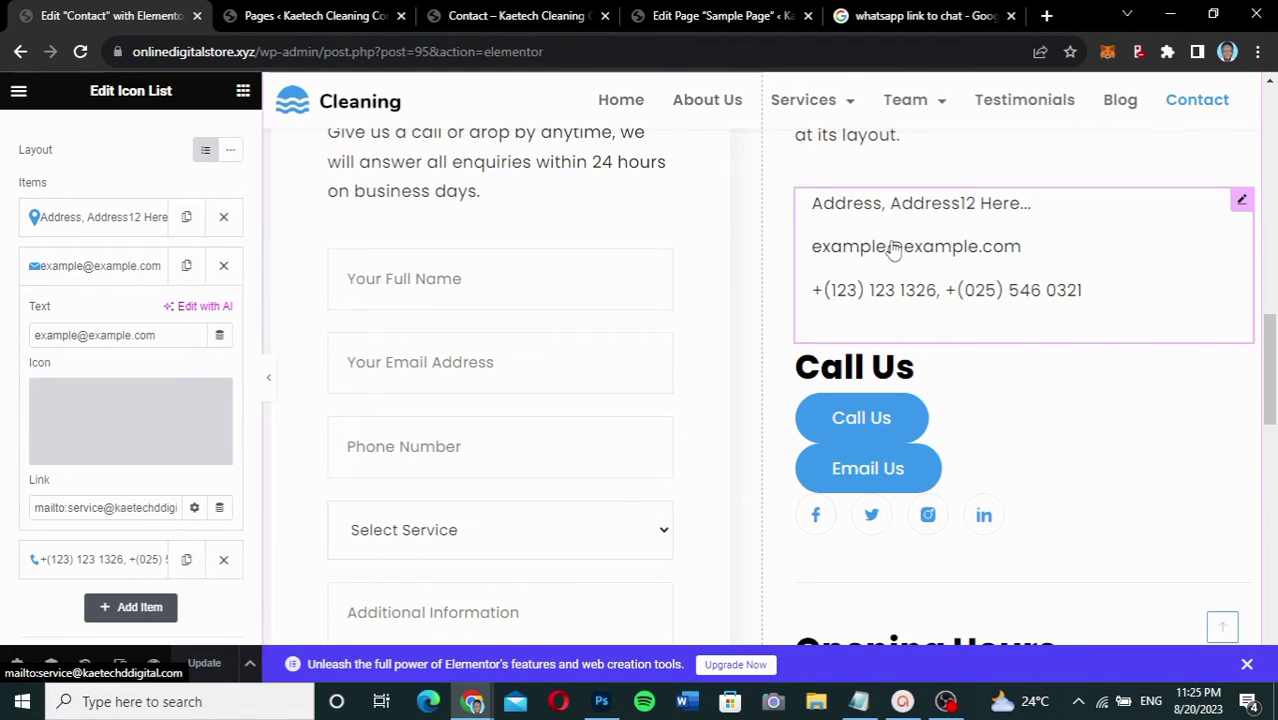
scroll(893, 250, "up", 1)
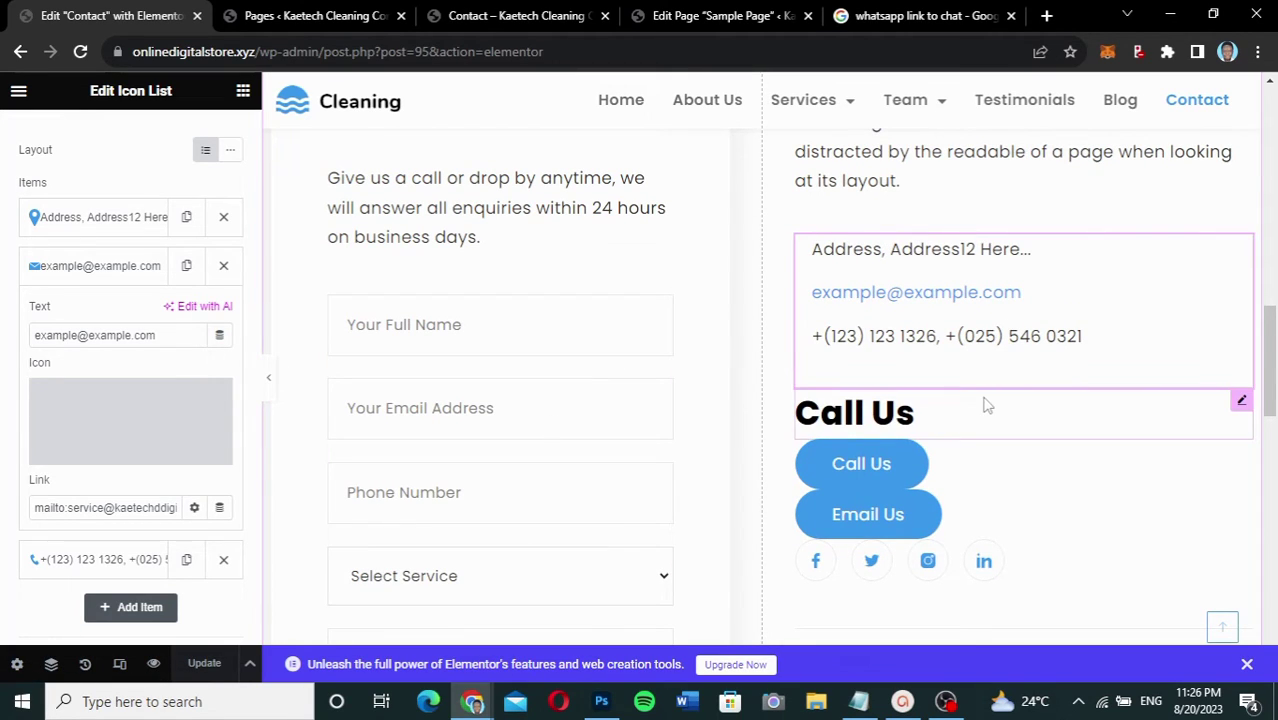
scroll(985, 405, "down", 1)
scroll(985, 405, "down", 1)
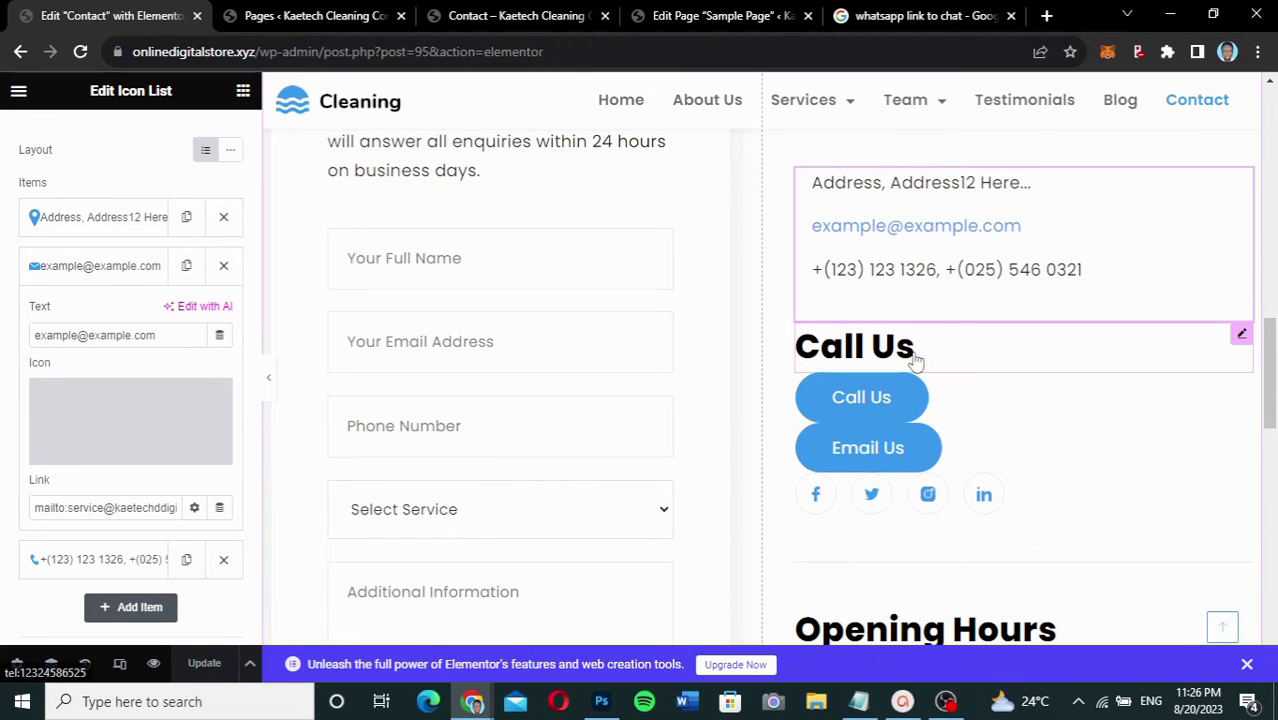
Step: Add a Heading widget below Call Us with the title 'Email Us'
left_click(242, 93)
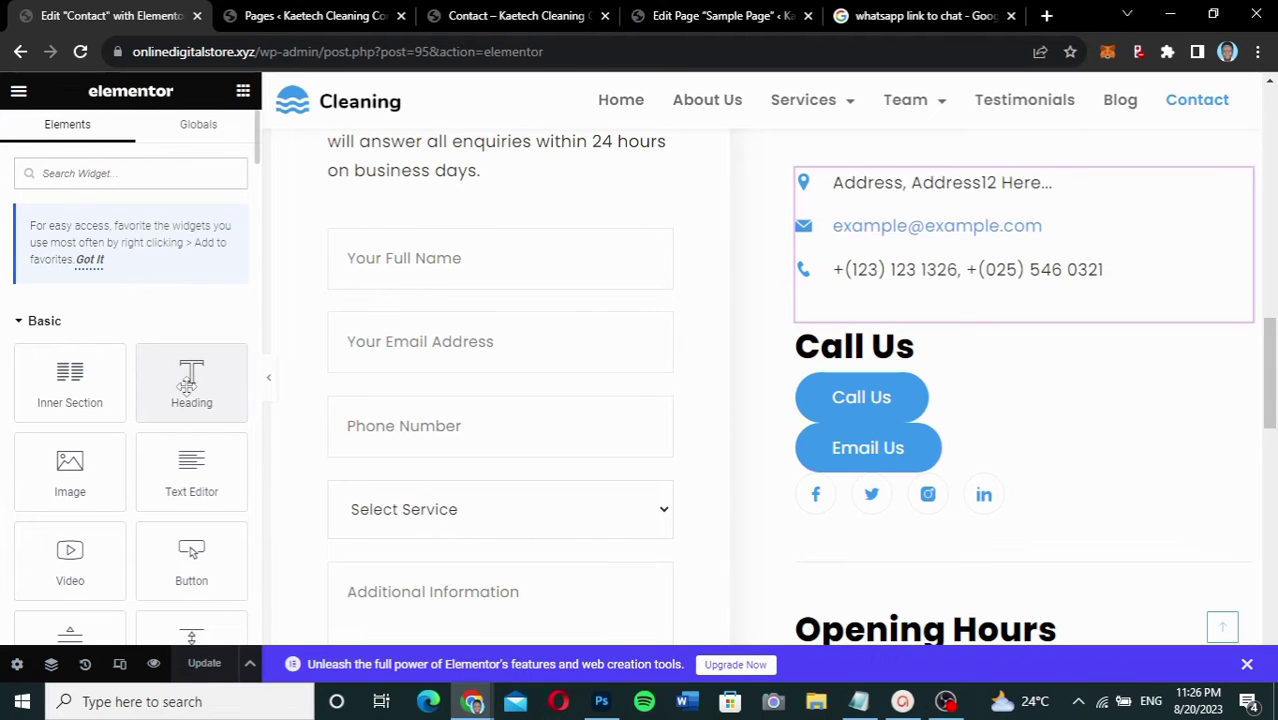
left_click_drag(187, 384, 867, 364)
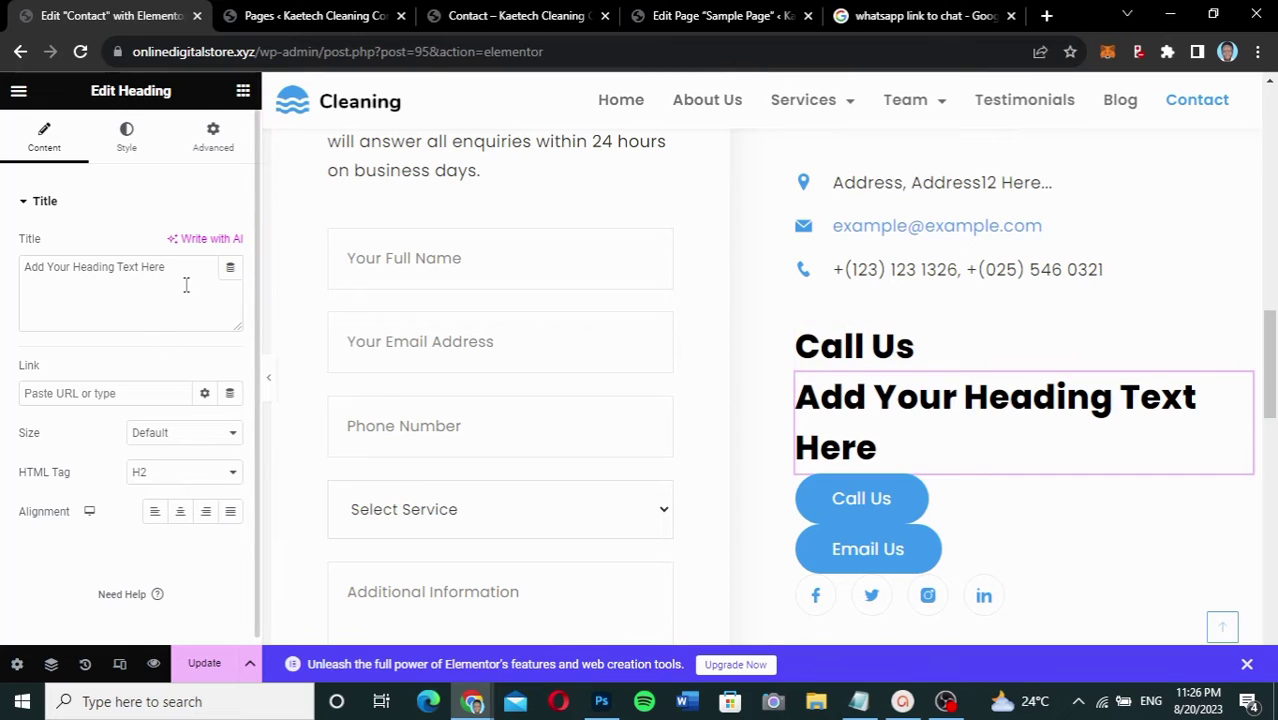
left_click_drag(186, 286, 3, 286)
type("Em")
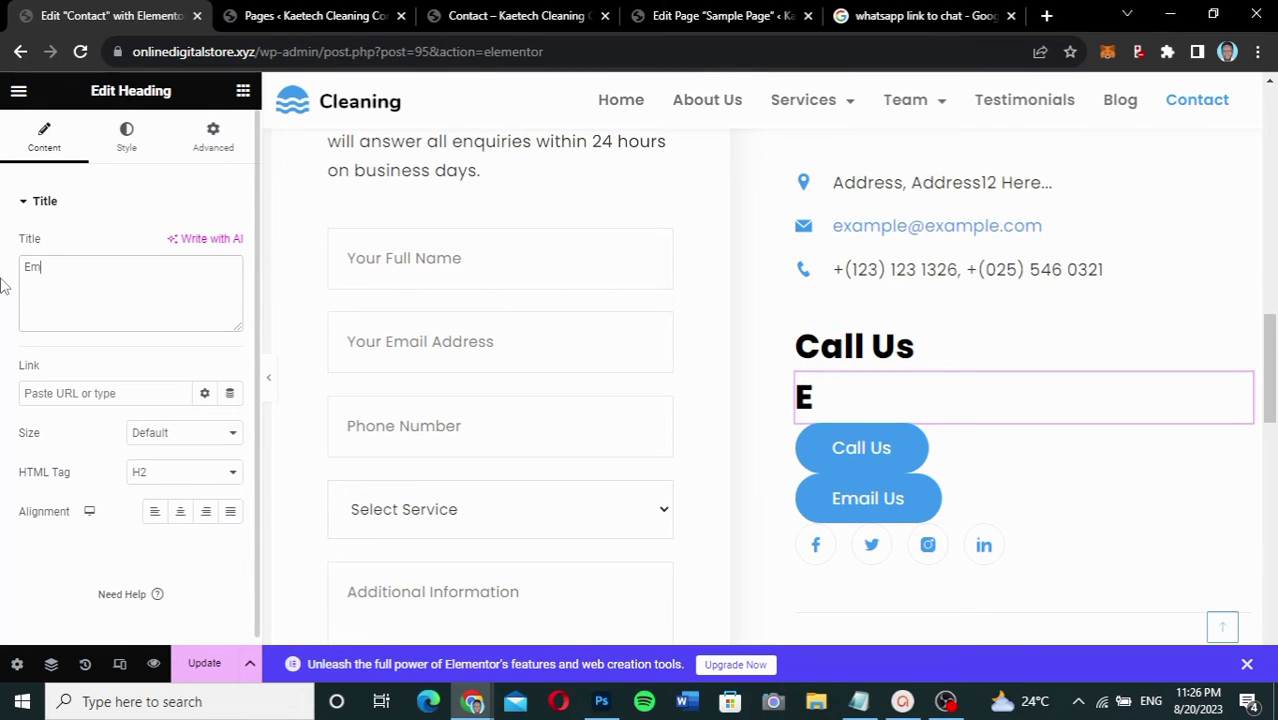
type("ail us")
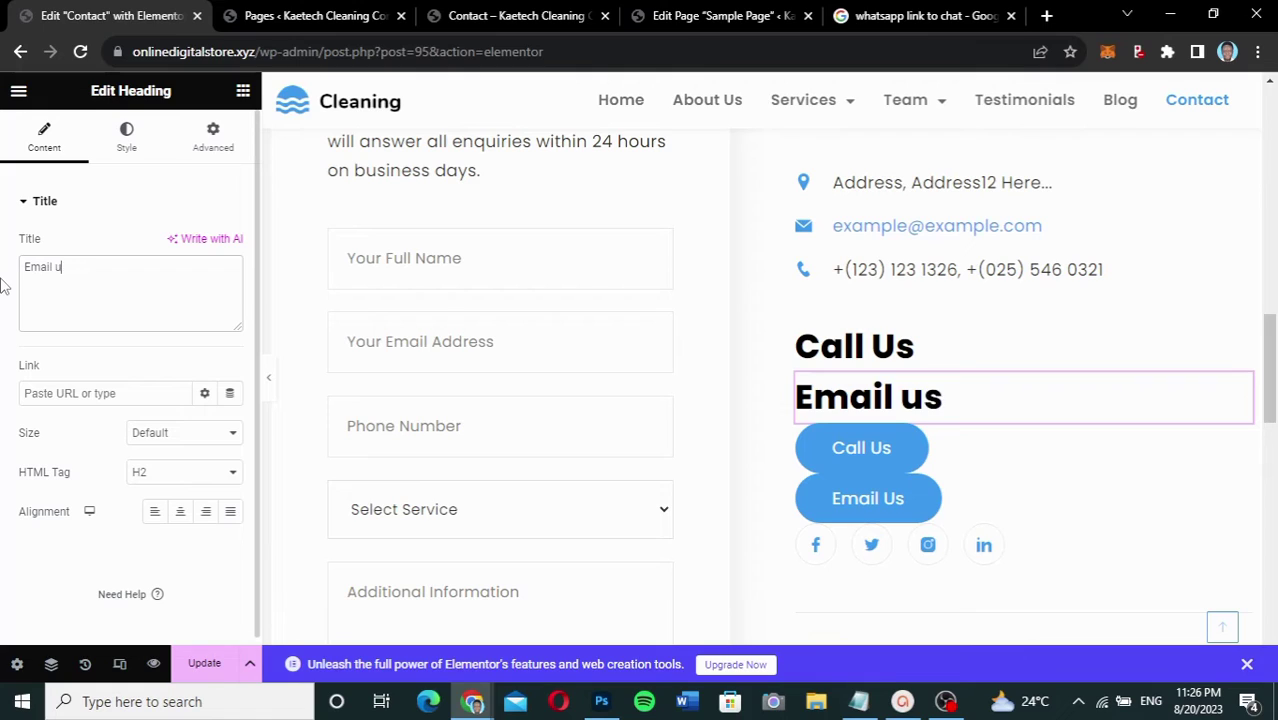
key("BackSpace")
type("Us")
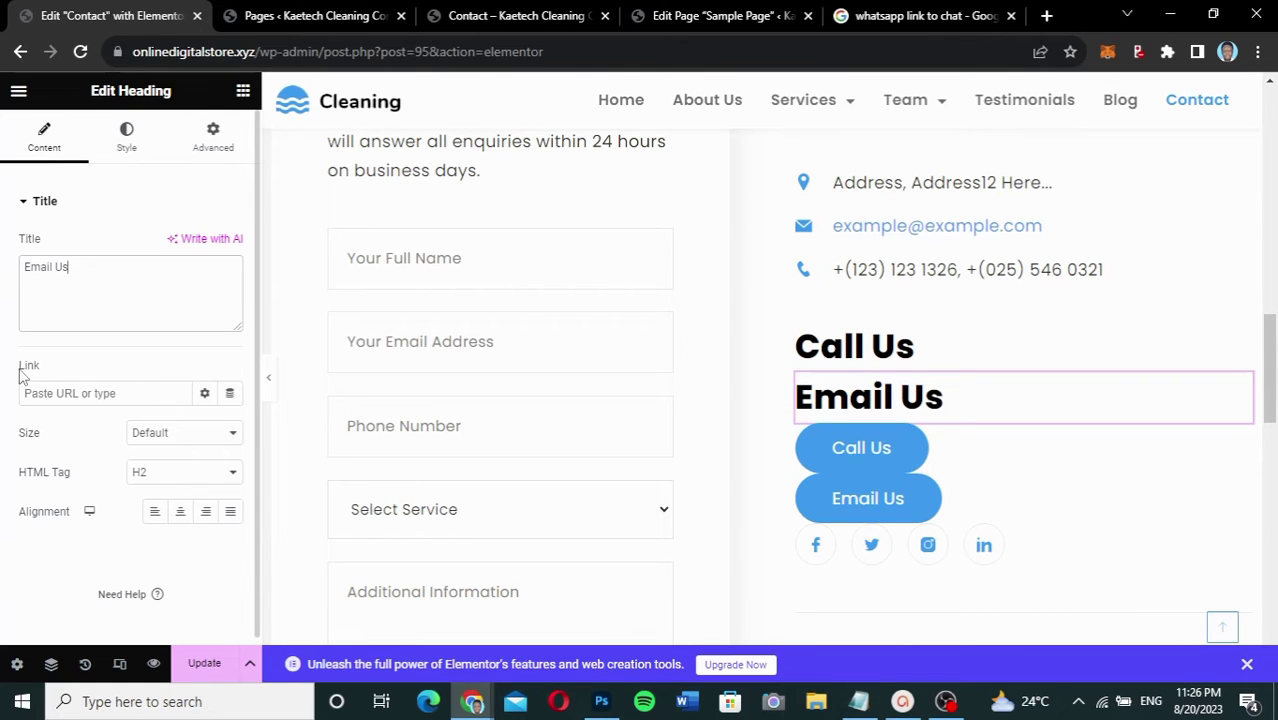
Step: Link the Email Us heading to the service e-mail address via mailto and update the page
left_click(41, 392)
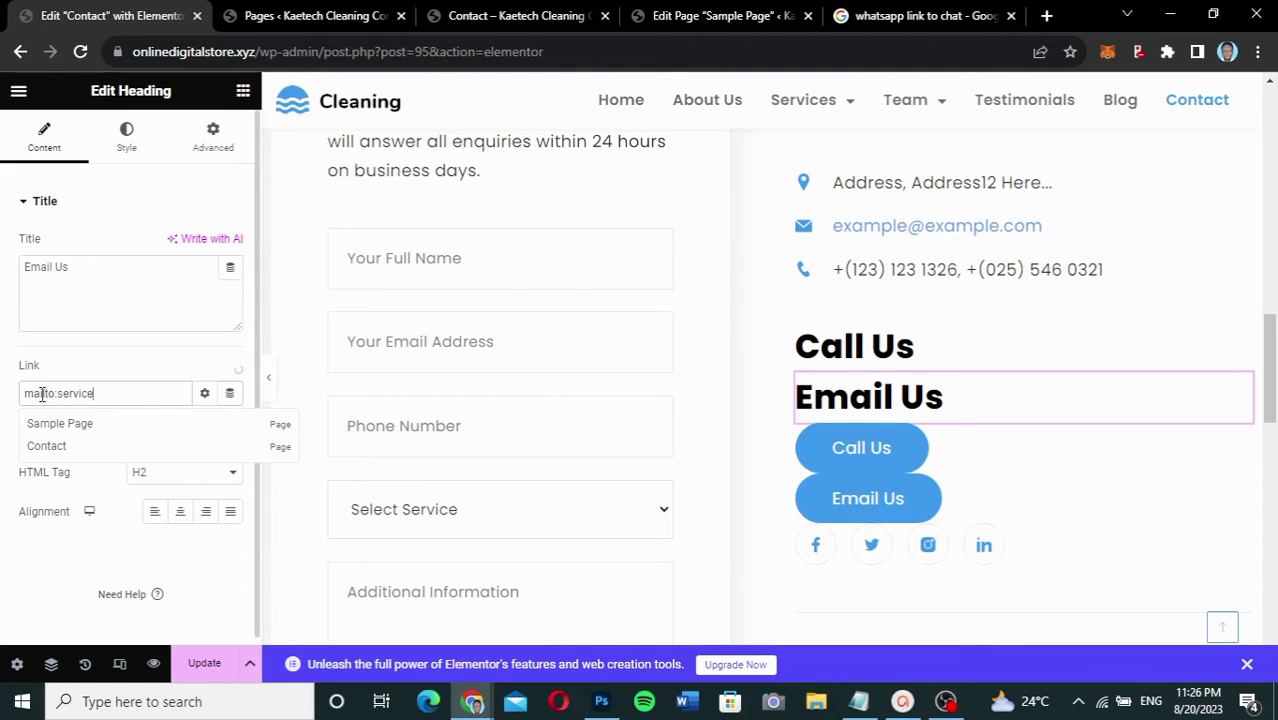
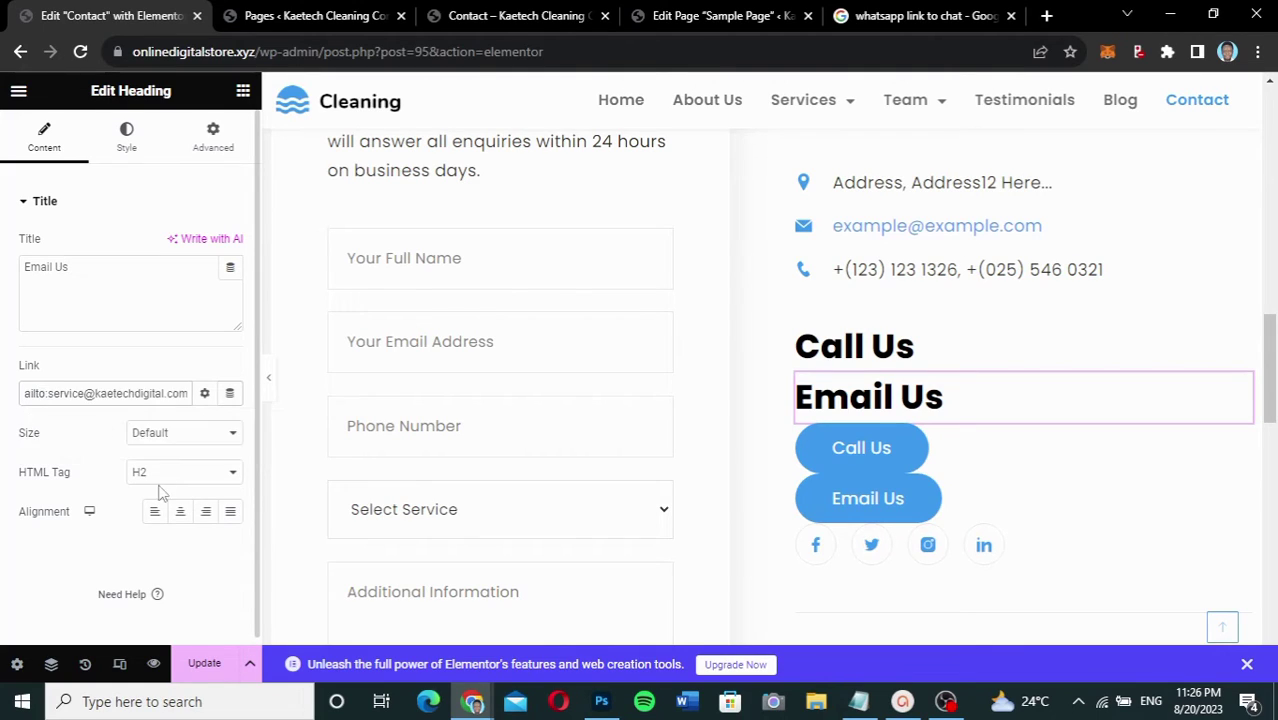
left_click(204, 664)
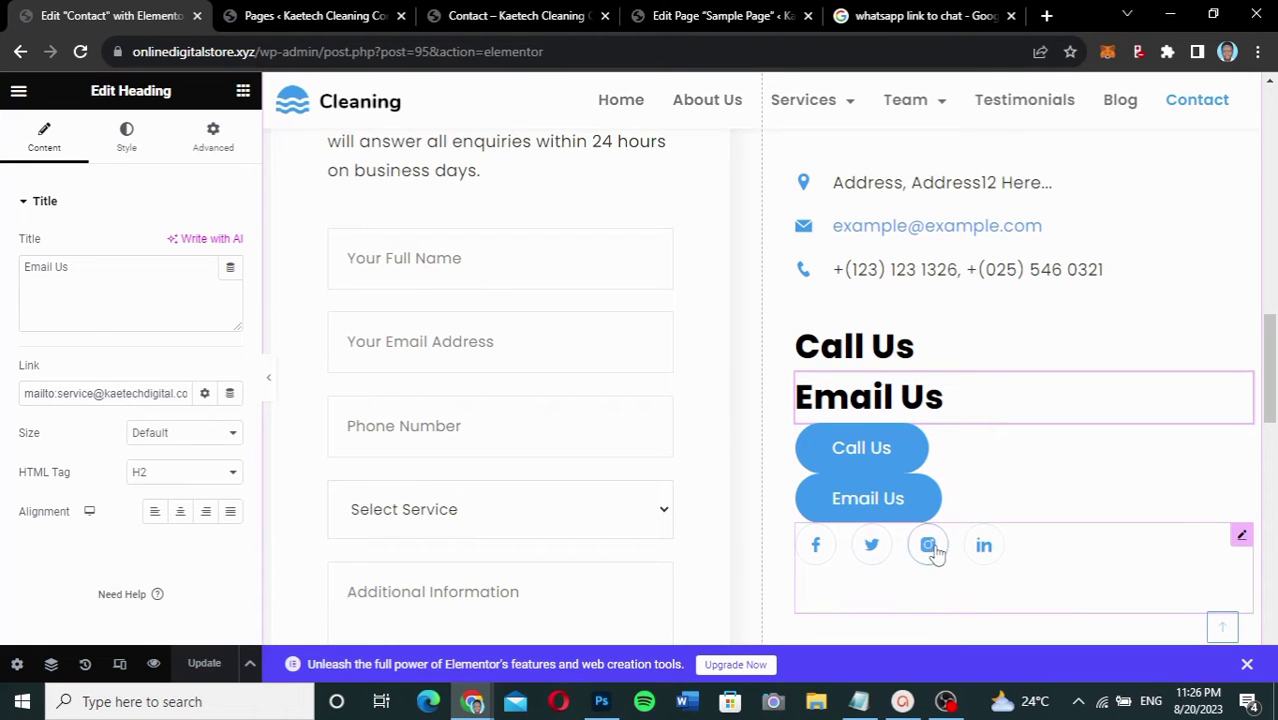
scroll(1035, 457, "down", 3)
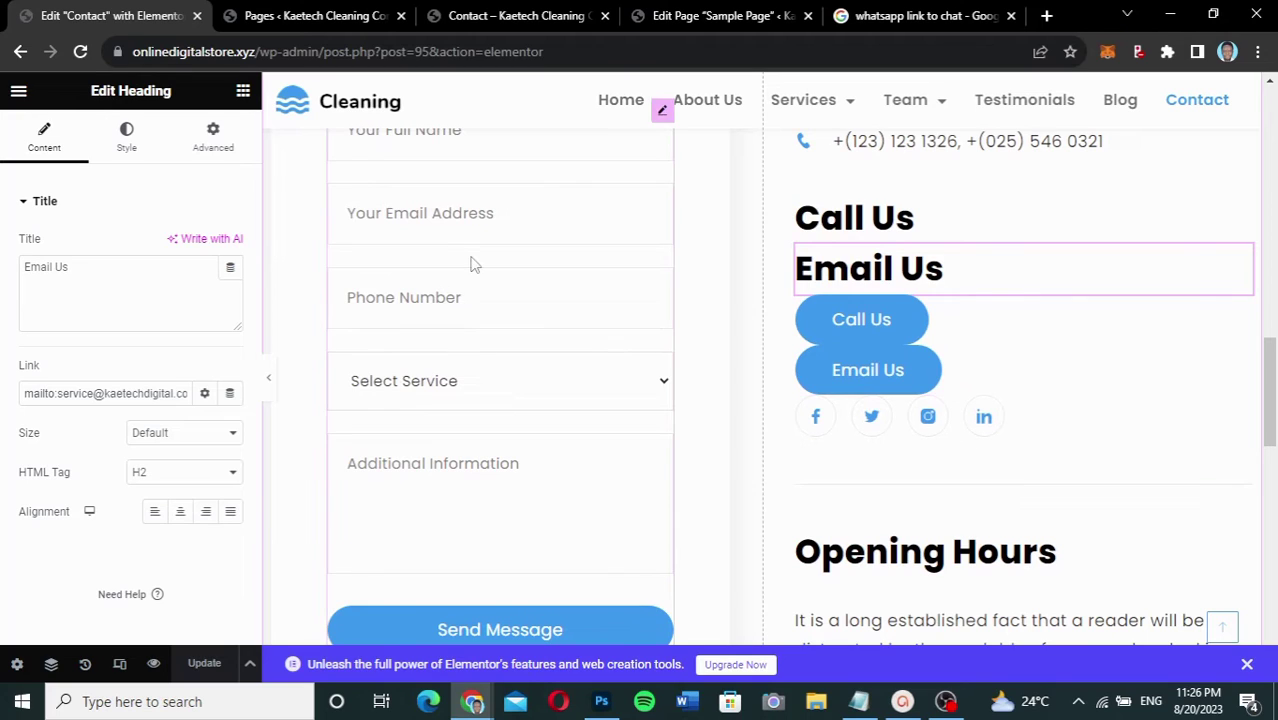
left_click(243, 93)
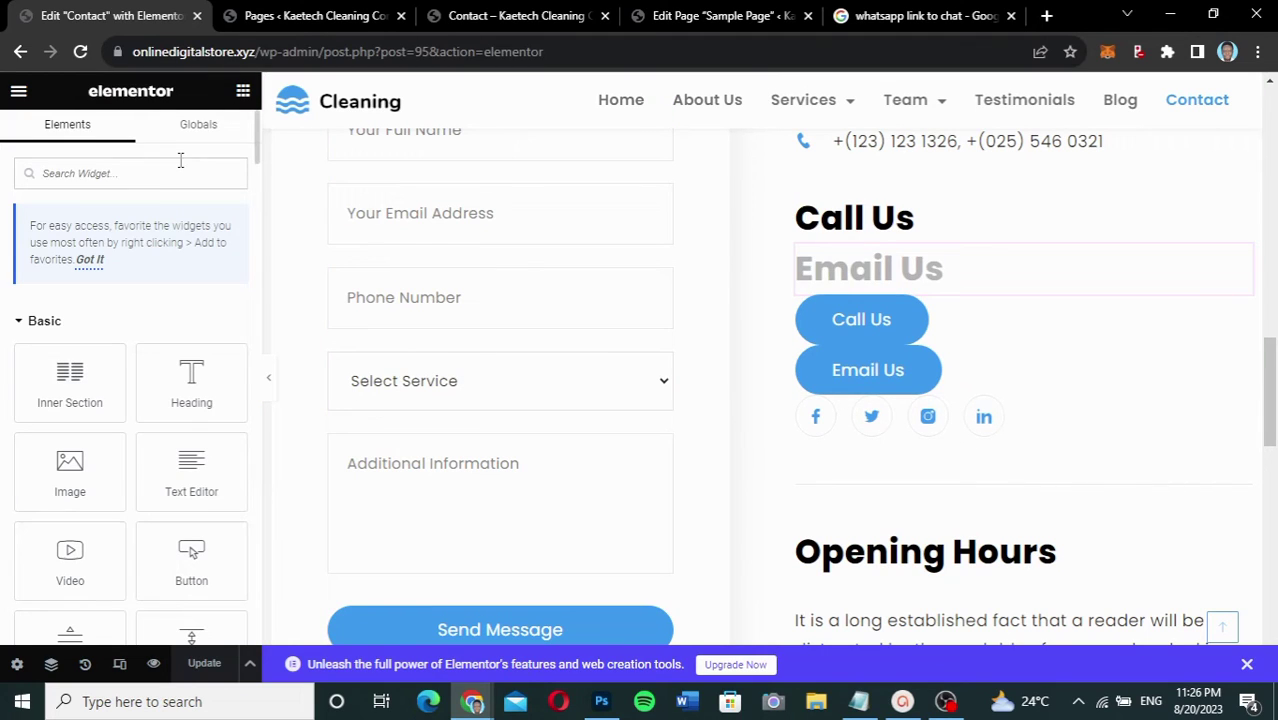
Step: Add an Icon widget below the social icons using the fifth Envelope icon from the library
type("icon")
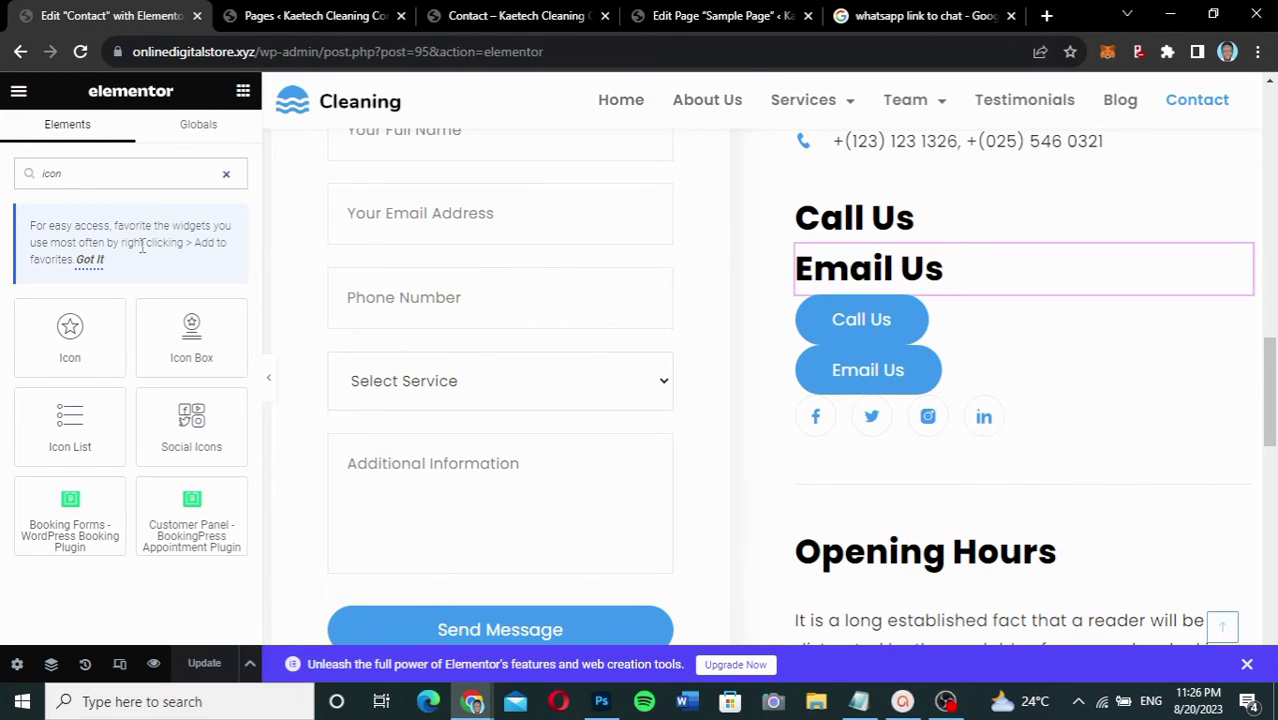
left_click_drag(66, 330, 893, 450)
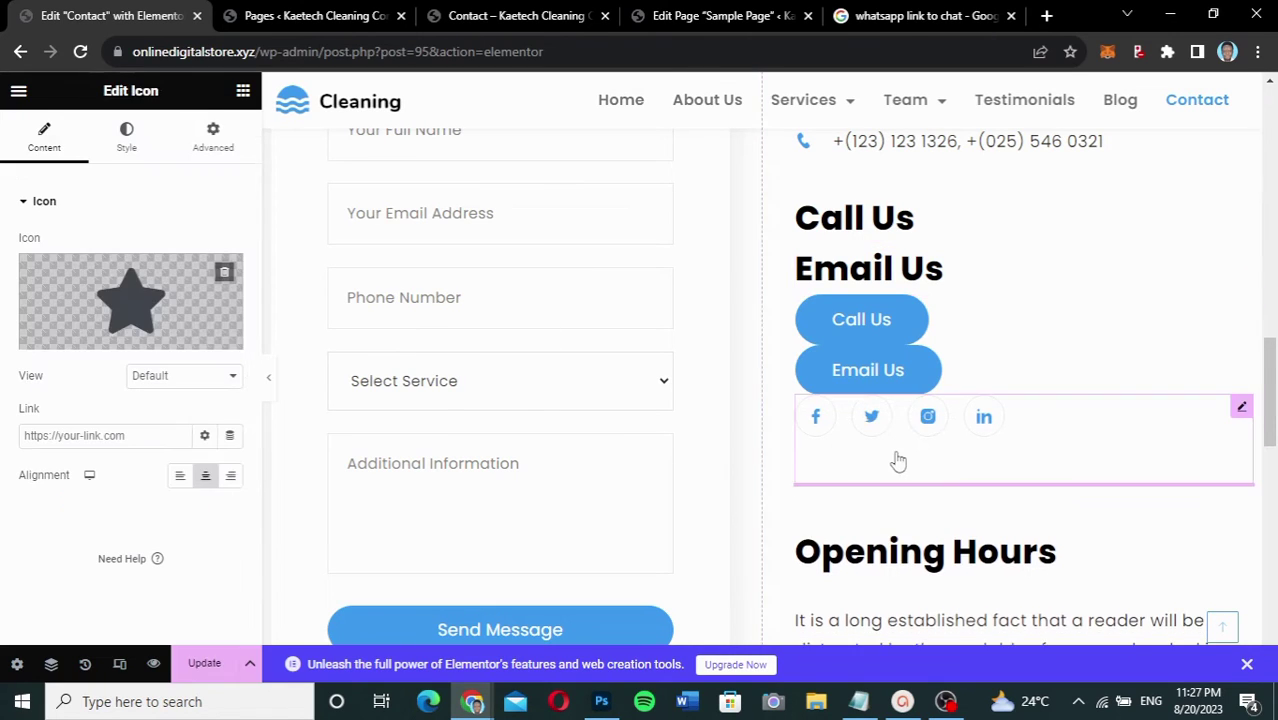
left_click(150, 310)
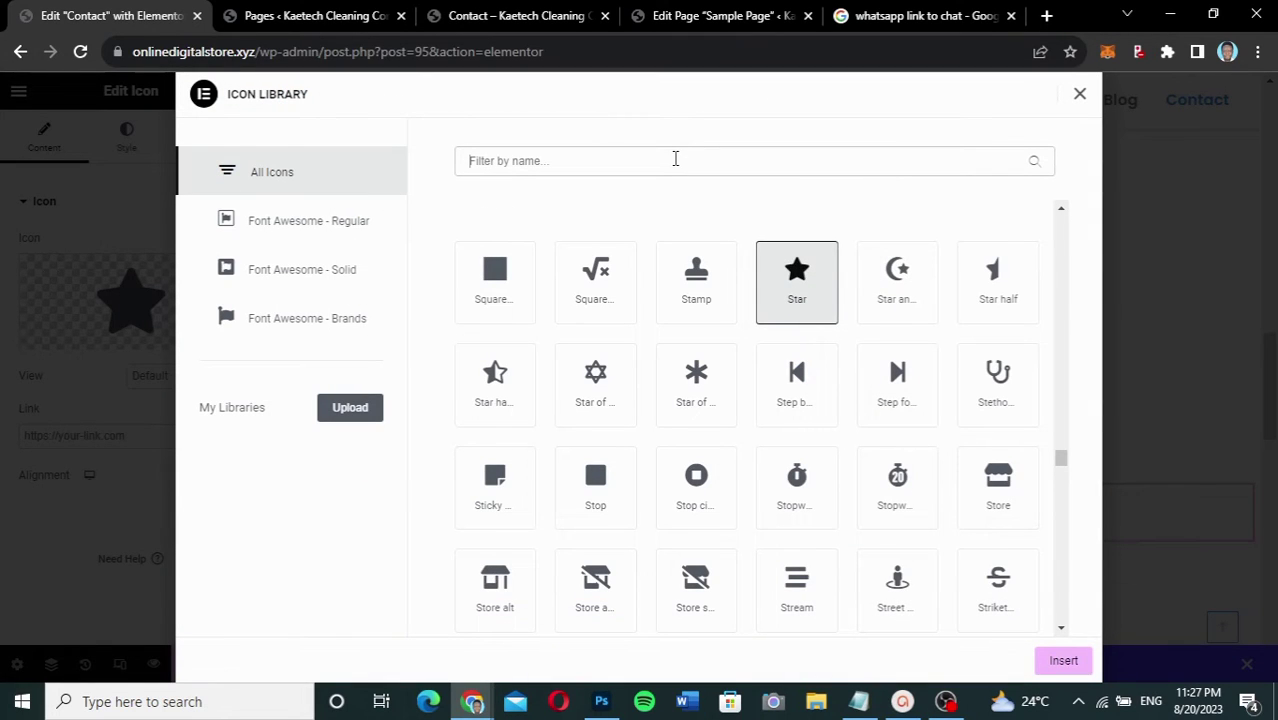
type("mai")
key("BackSpace")
key("BackSpace")
key("BackSpace")
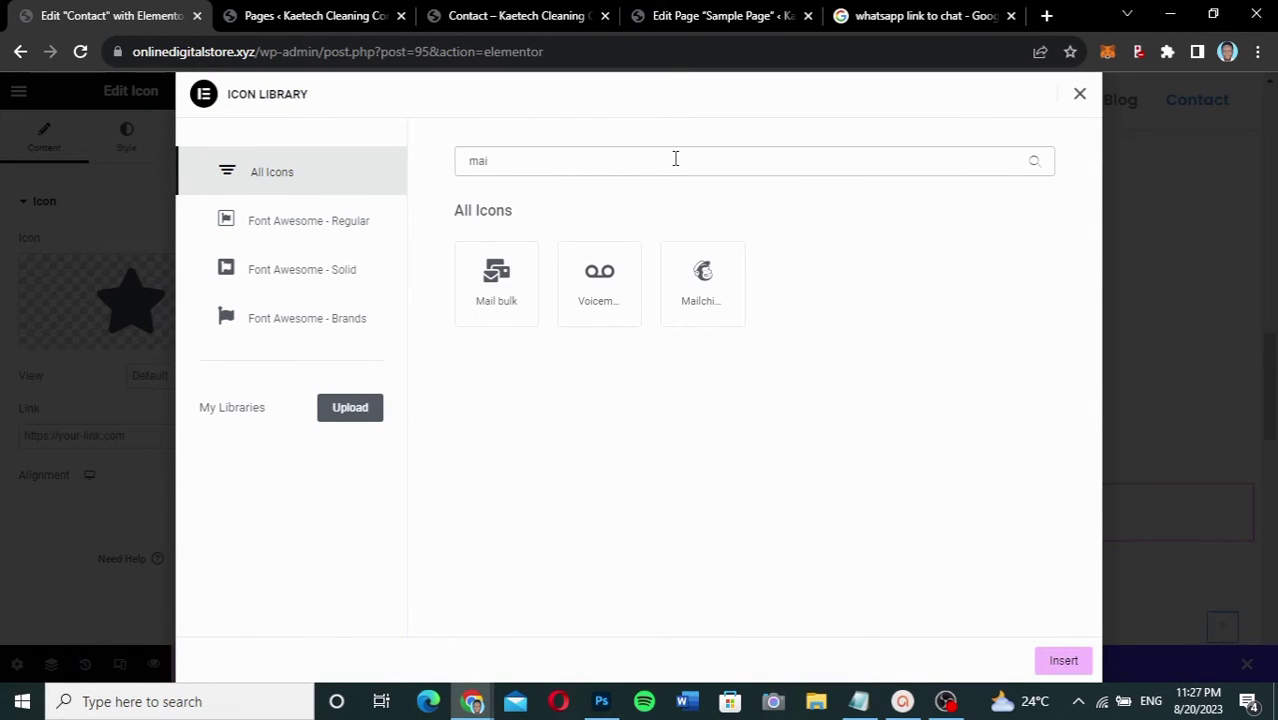
type("env")
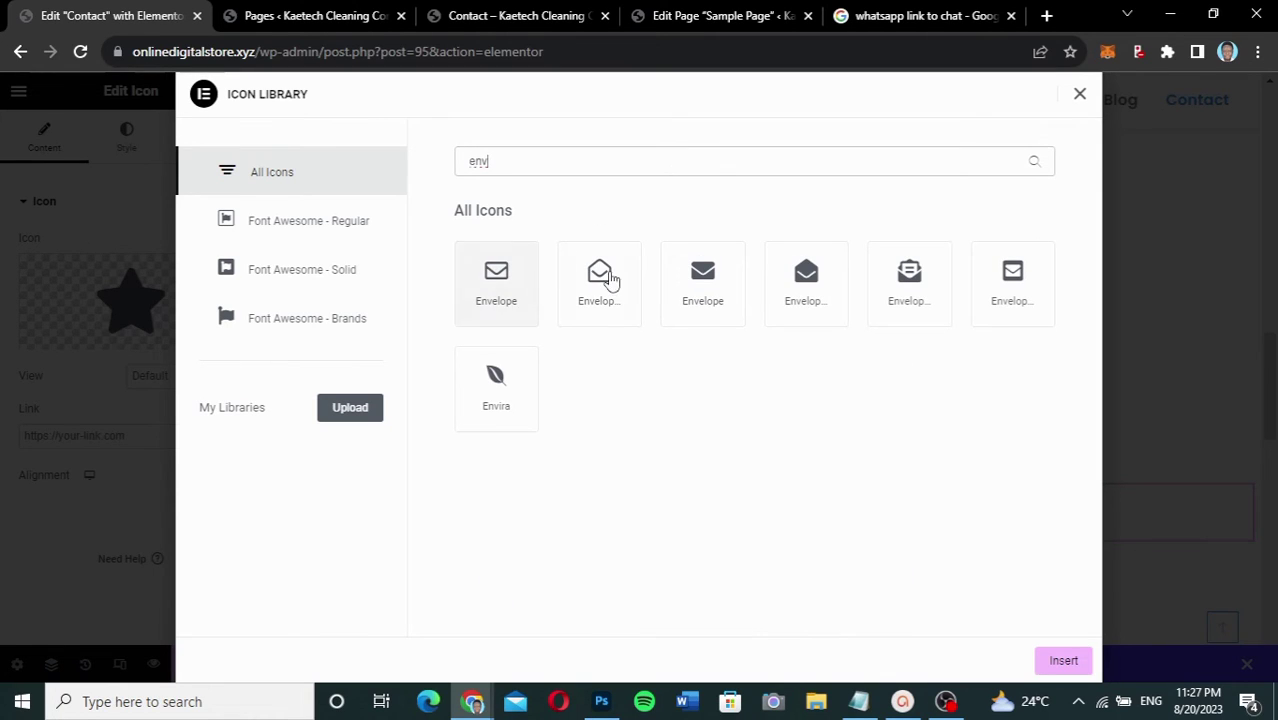
left_click(920, 288)
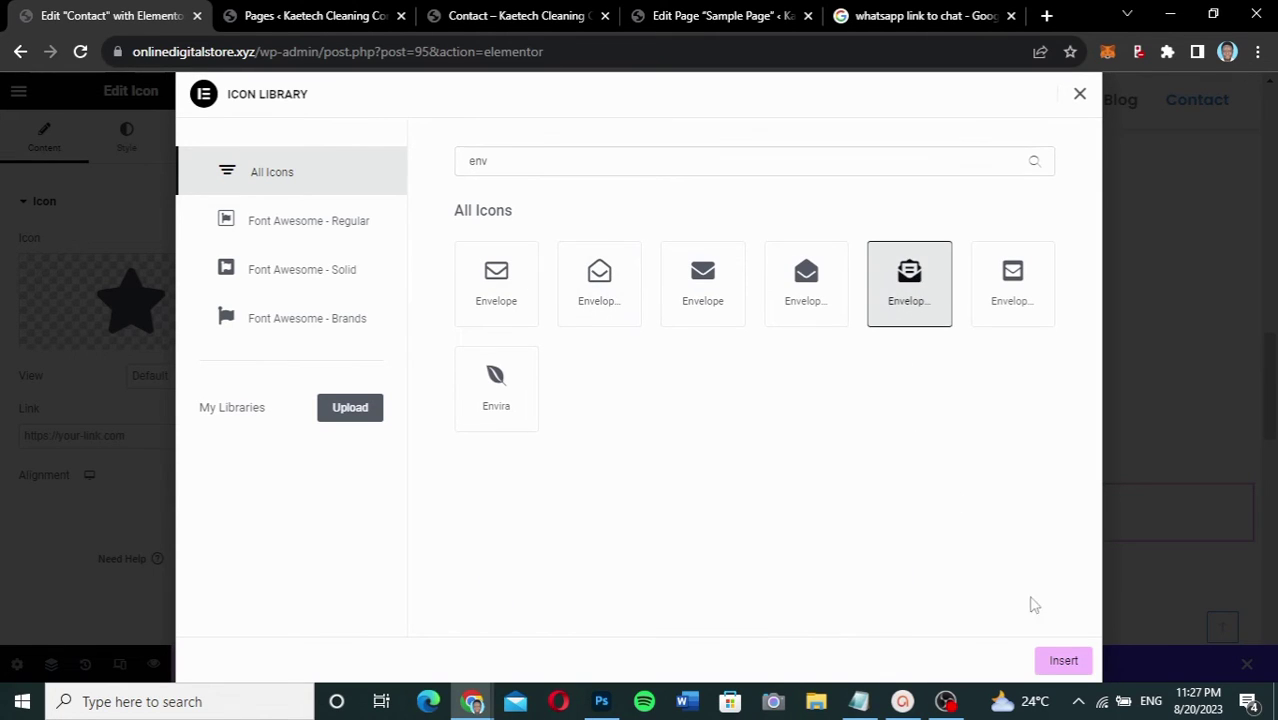
left_click(1060, 660)
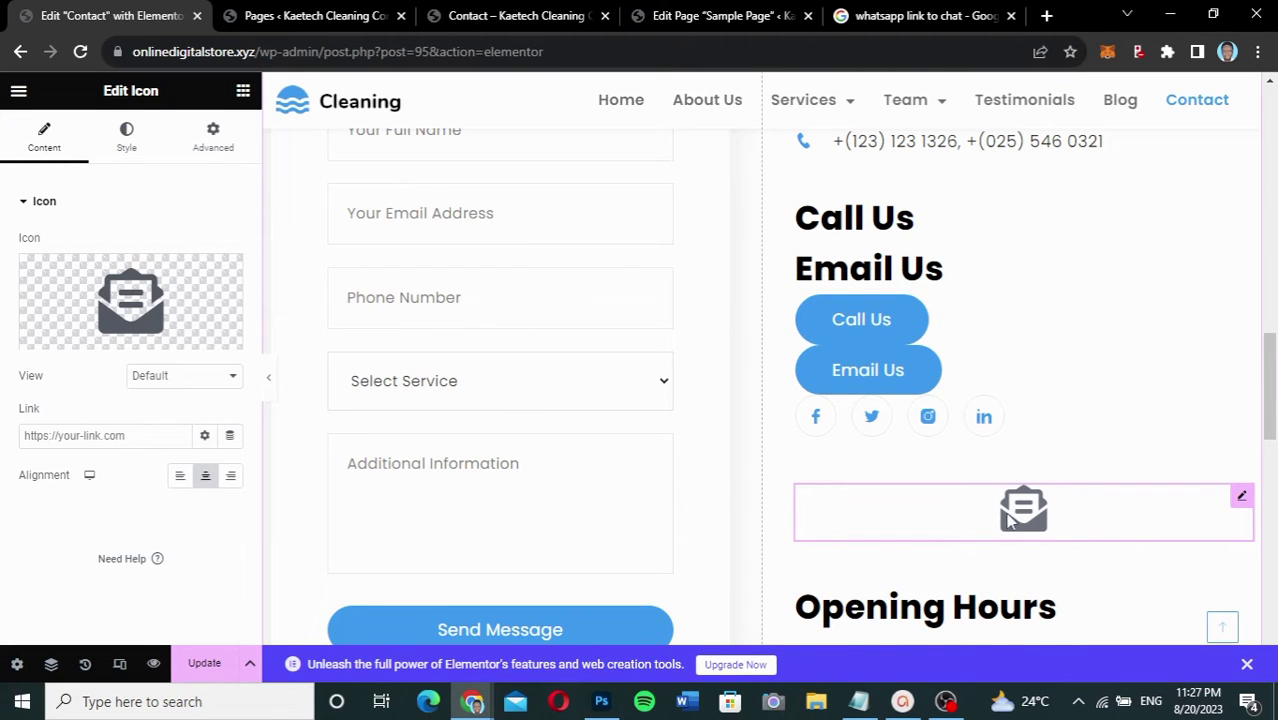
Step: Link the envelope icon via mailto to the service e-mail address and update the page
left_click(75, 436)
type("mailto")
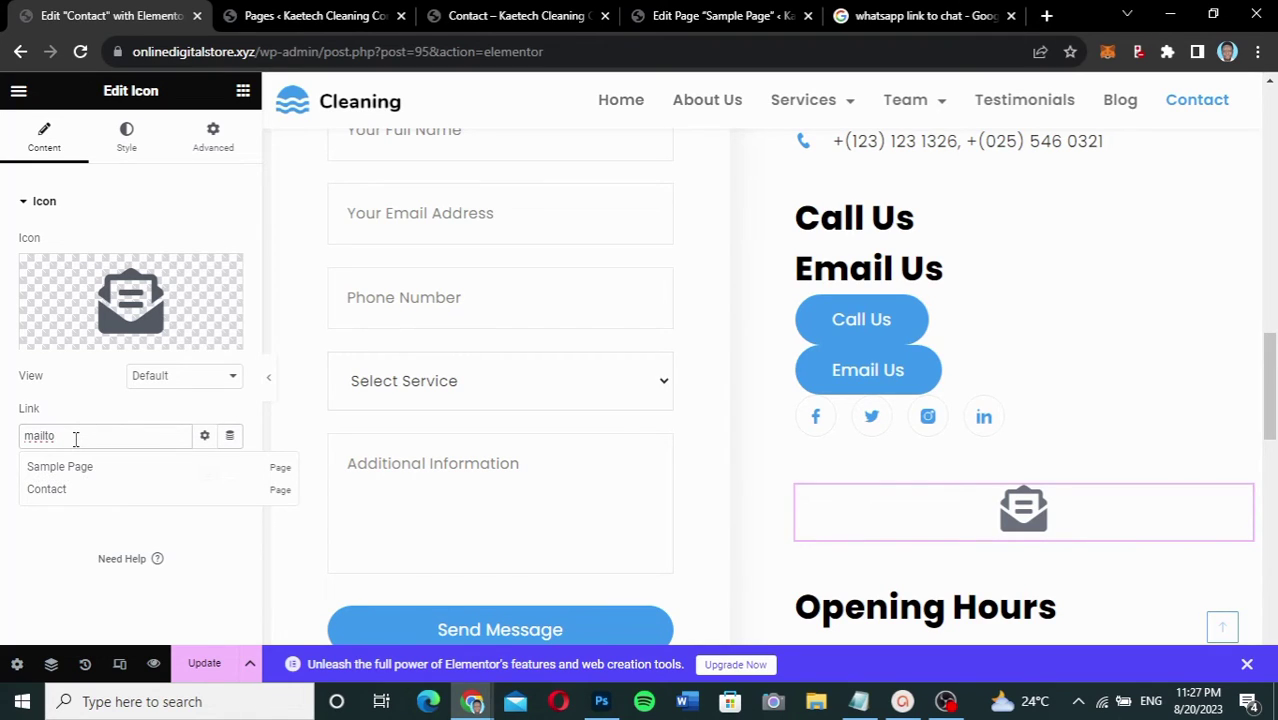
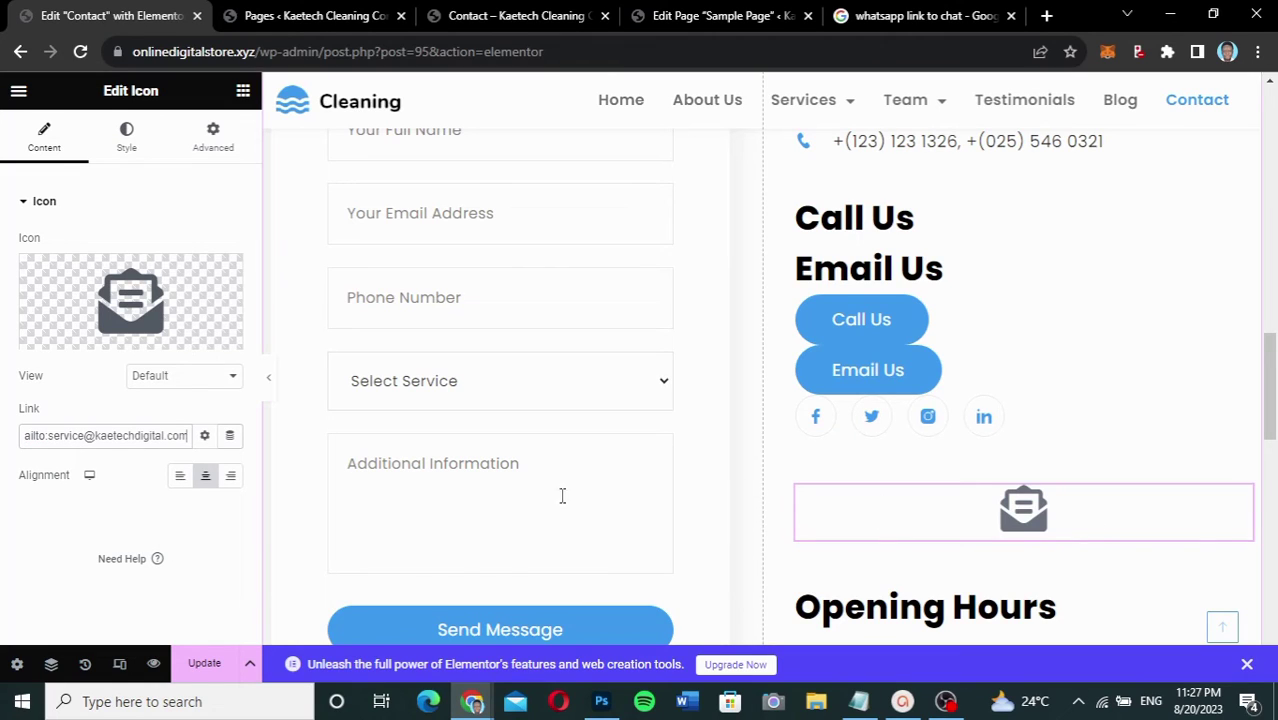
left_click(206, 668)
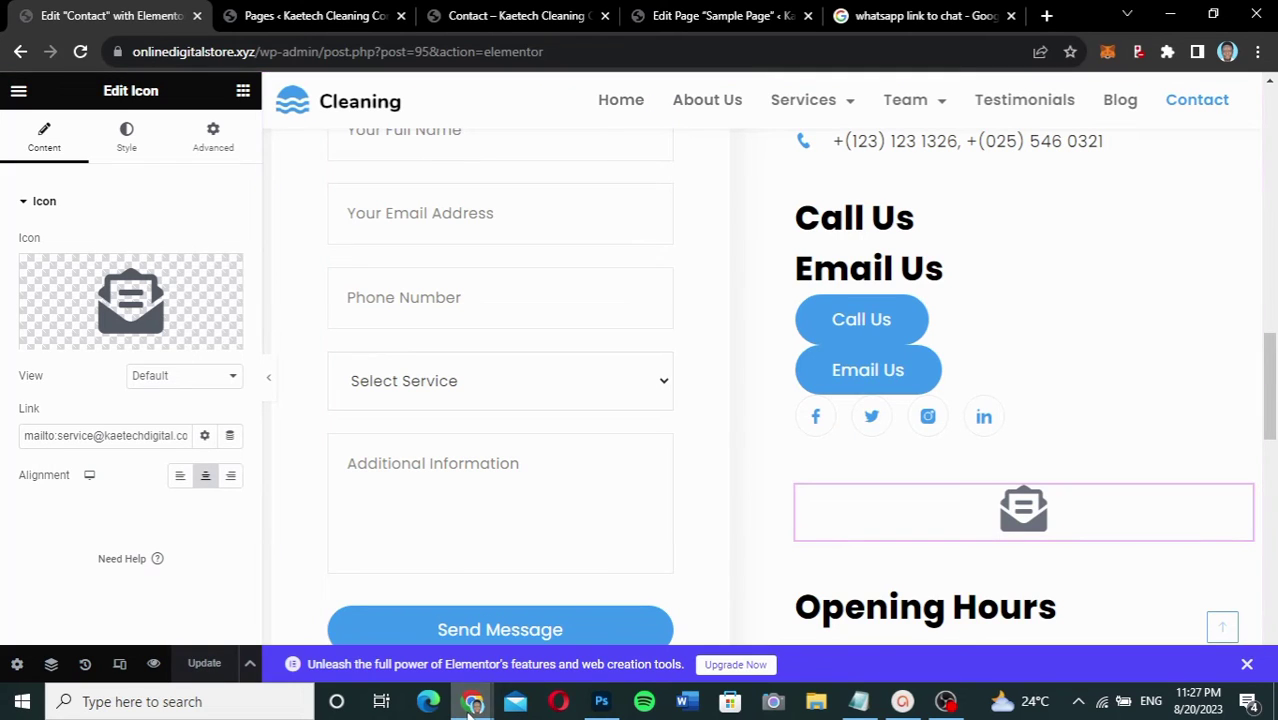
Step: Reload the live Contact page in incognito and verify the contact list's e-mail link opens Mail
mouse_move(470, 703)
left_click(580, 630)
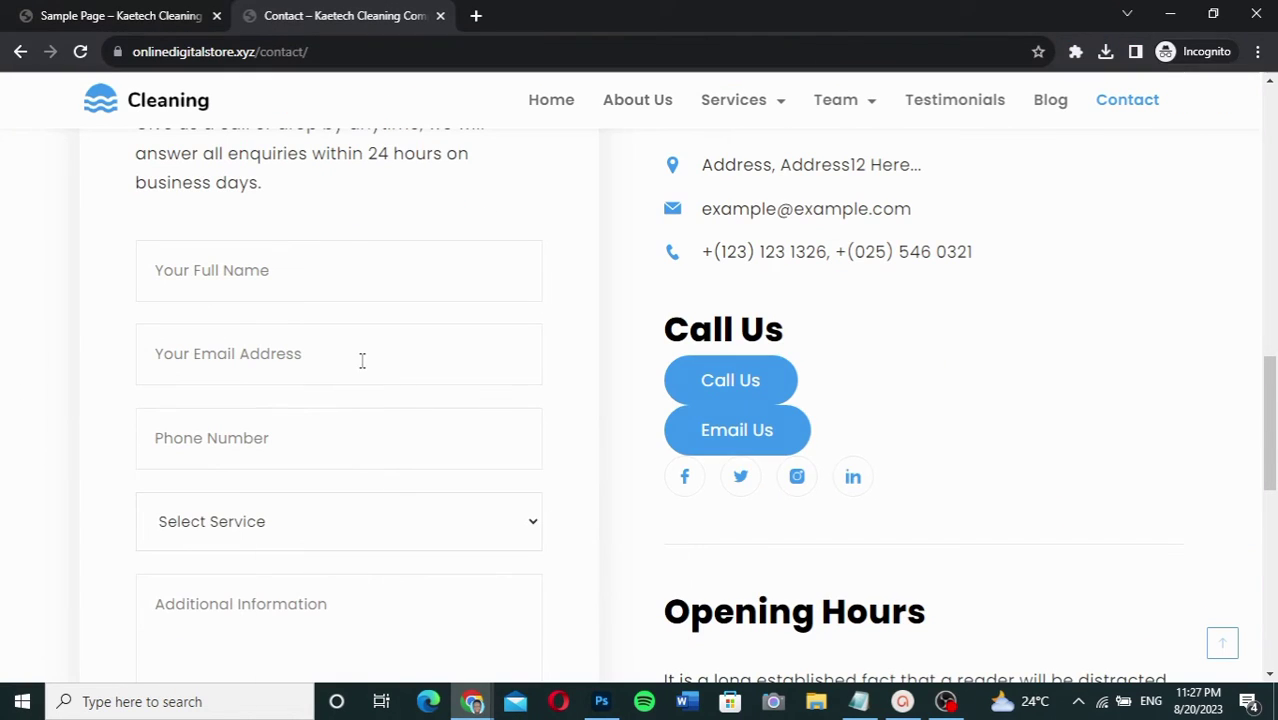
left_click(80, 52)
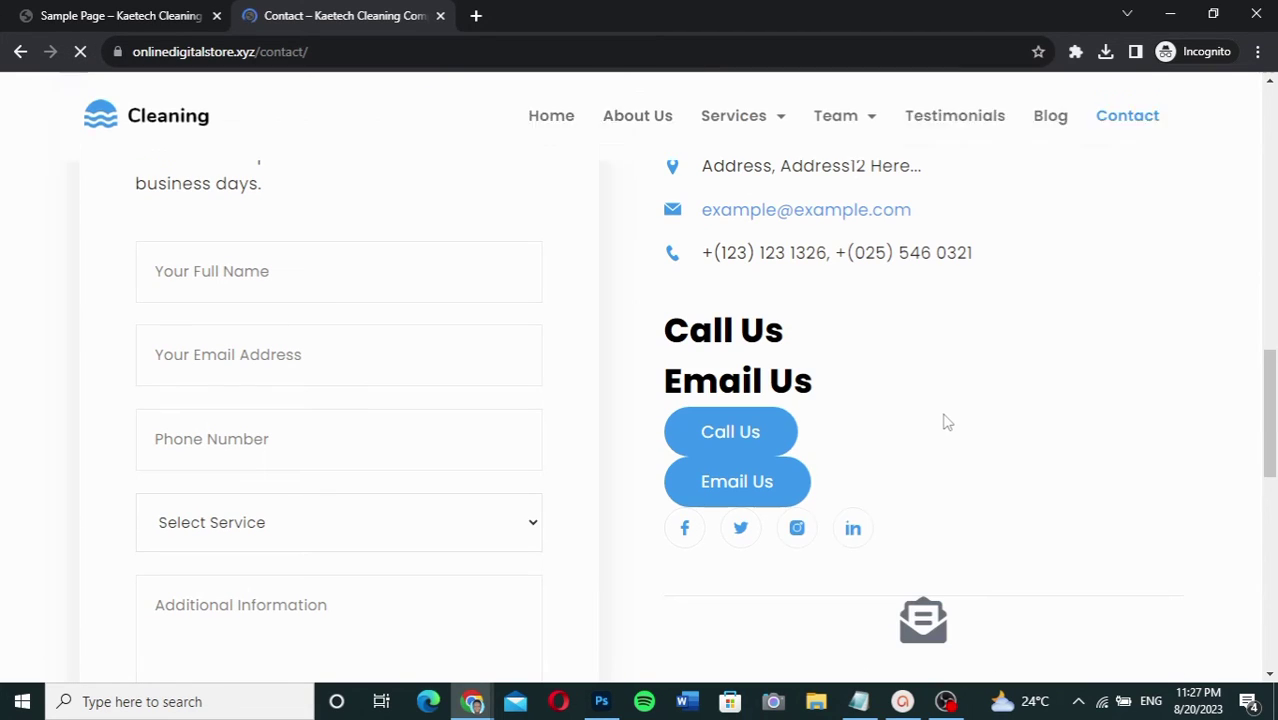
left_click(759, 213)
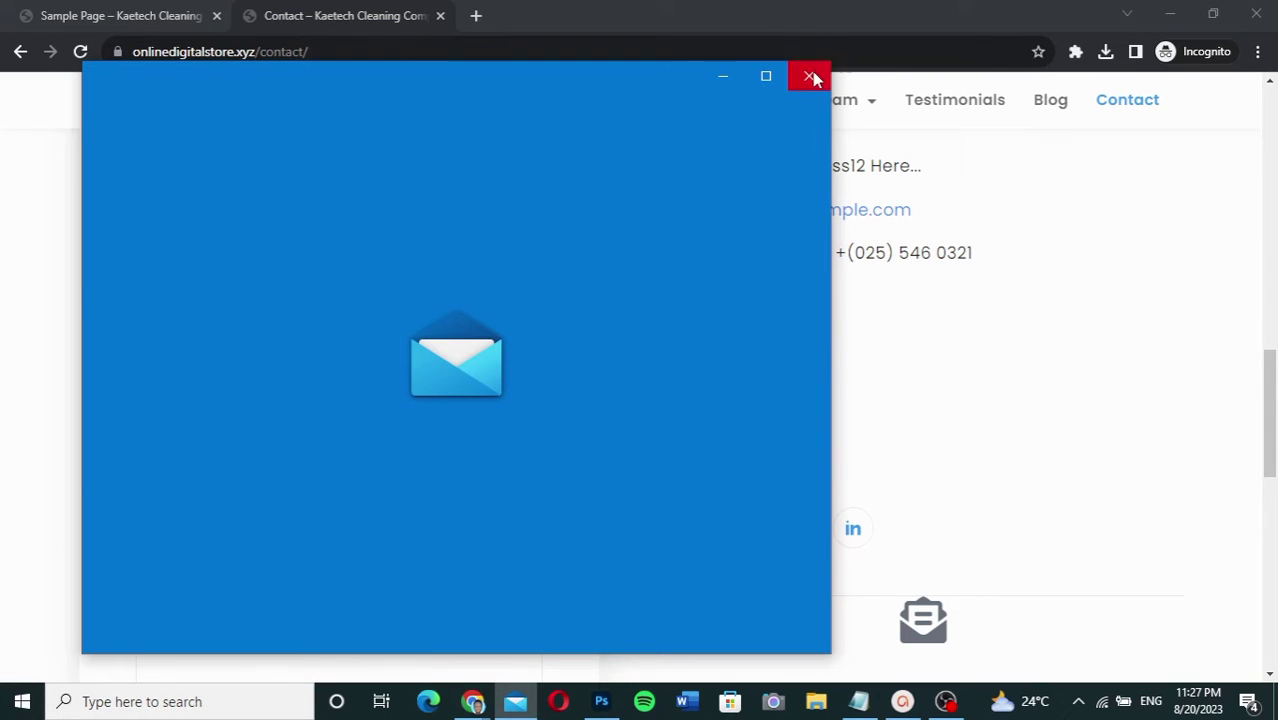
left_click(812, 73)
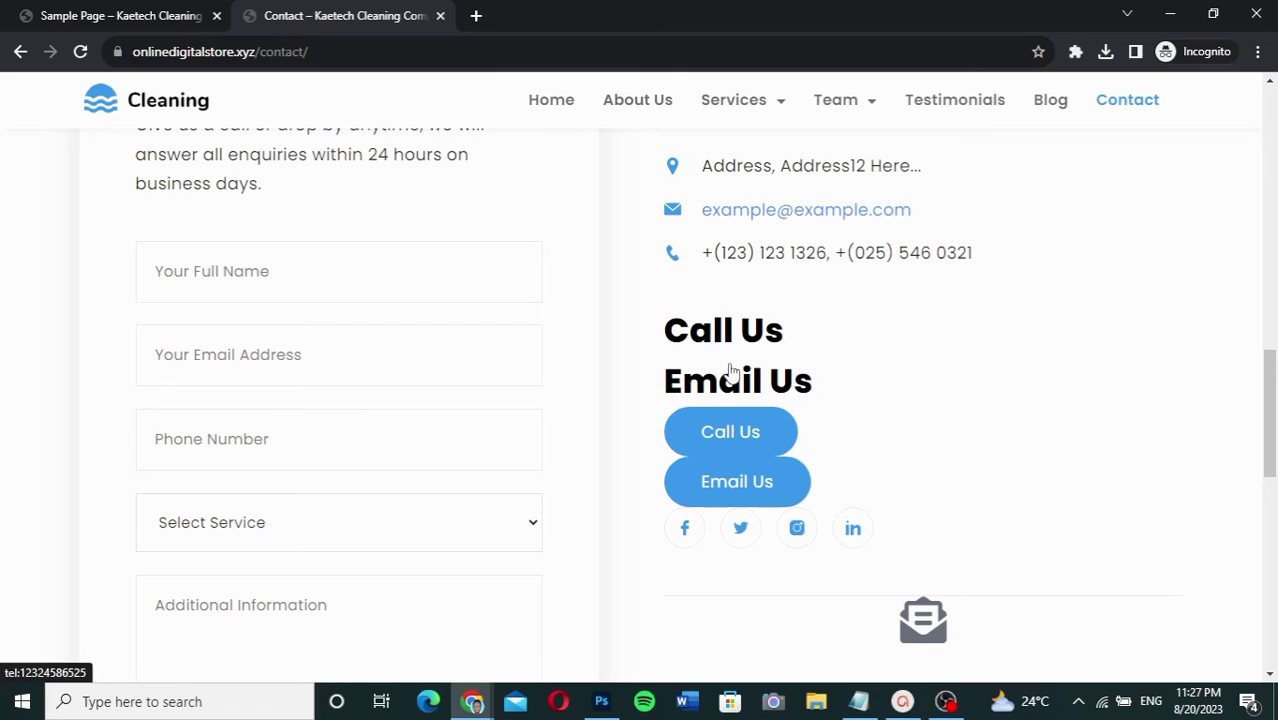
Step: Verify the Email Us heading and envelope icon both open a new Mail message
left_click(735, 393)
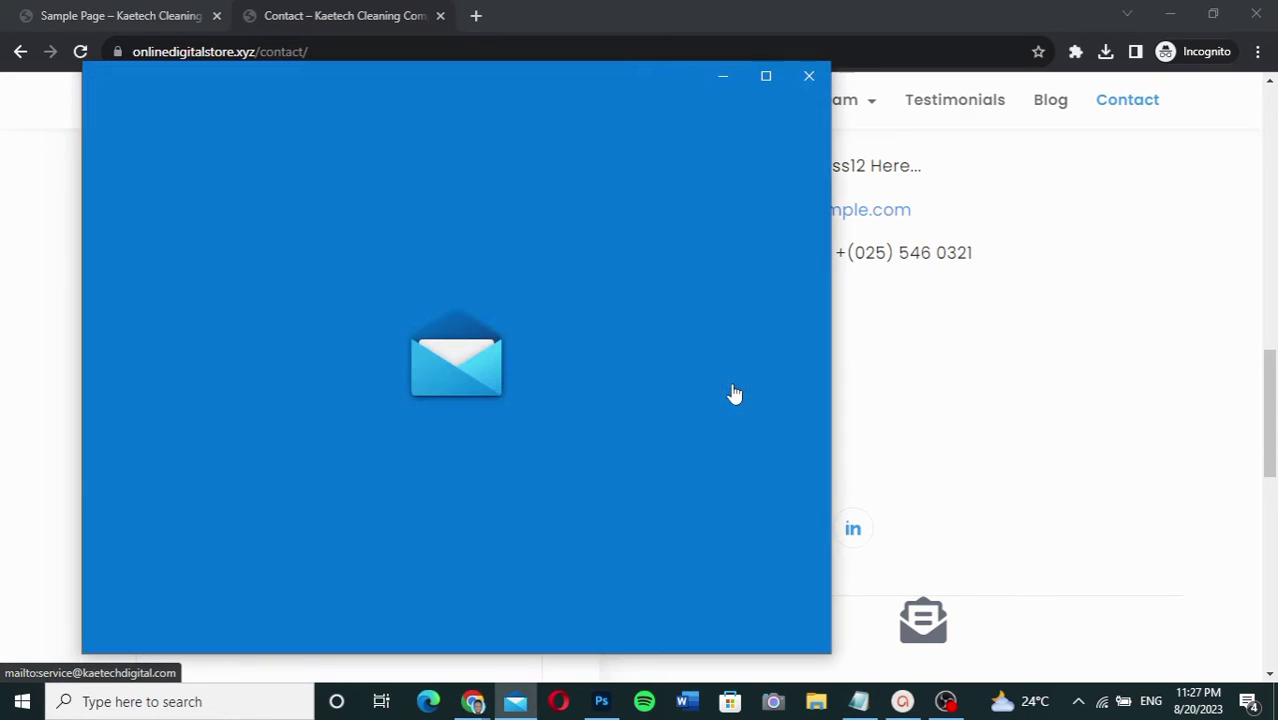
left_click(809, 78)
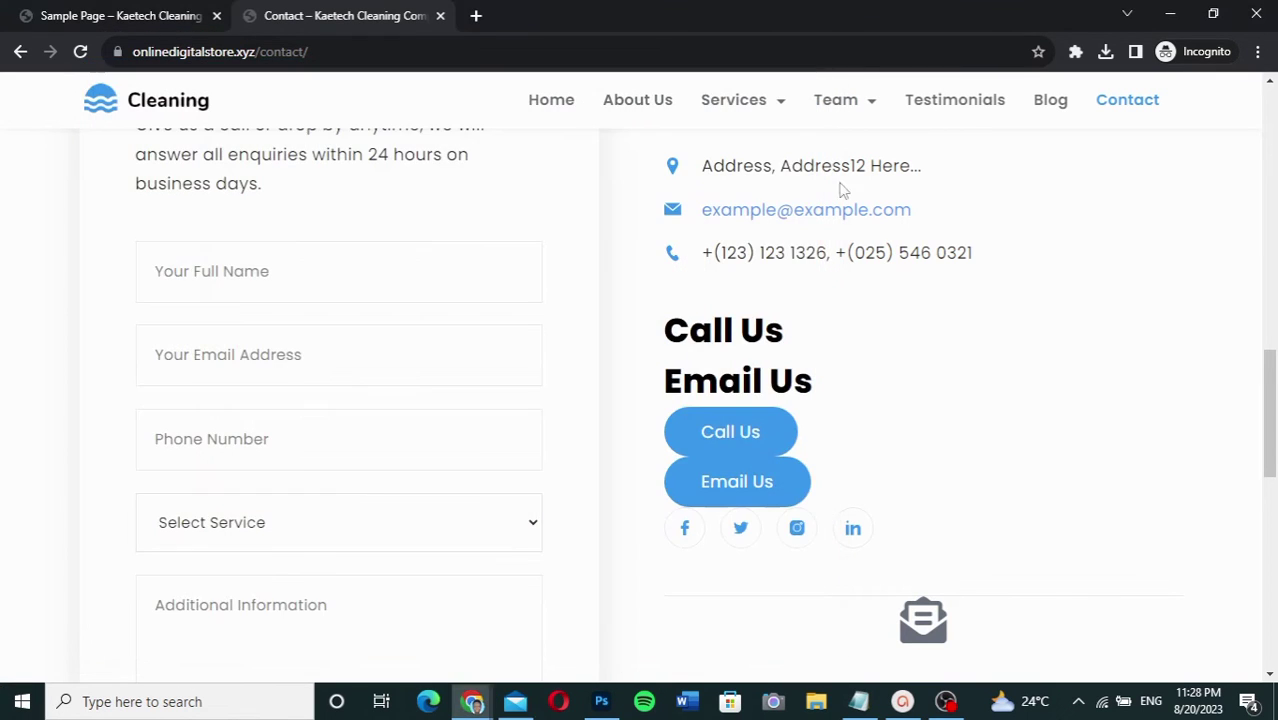
scroll(912, 400, "down", 3)
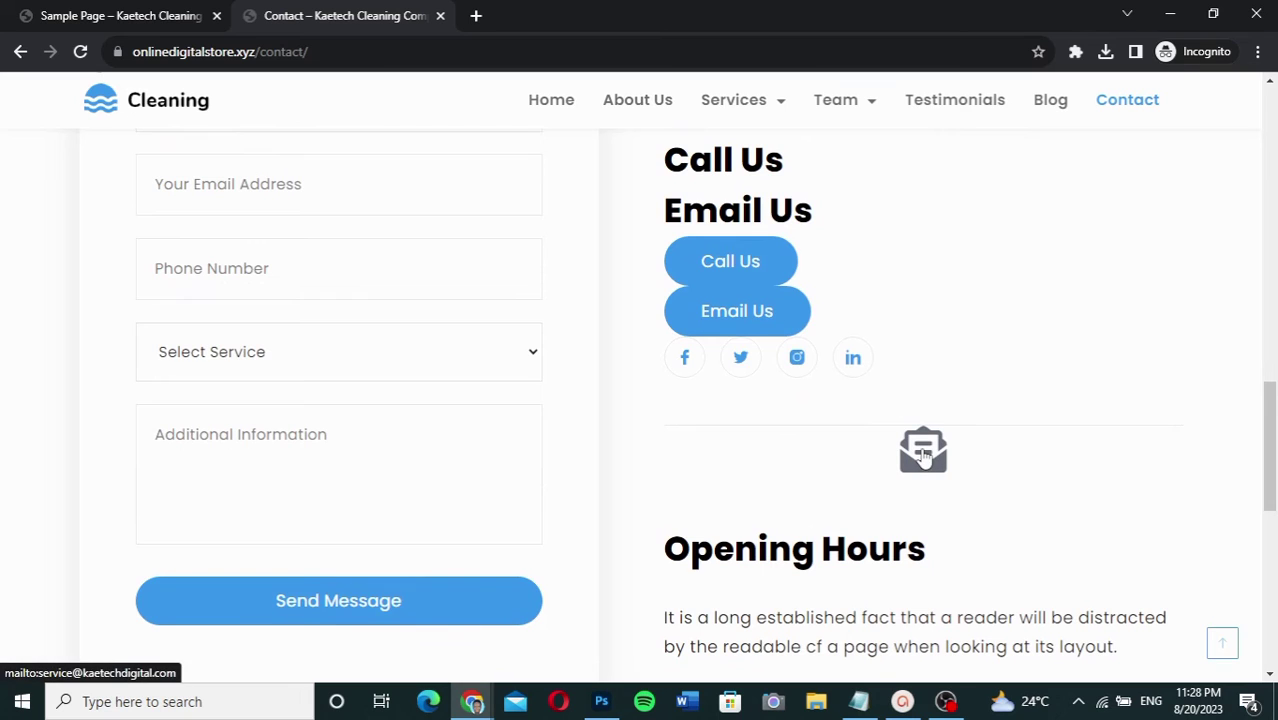
left_click(923, 455)
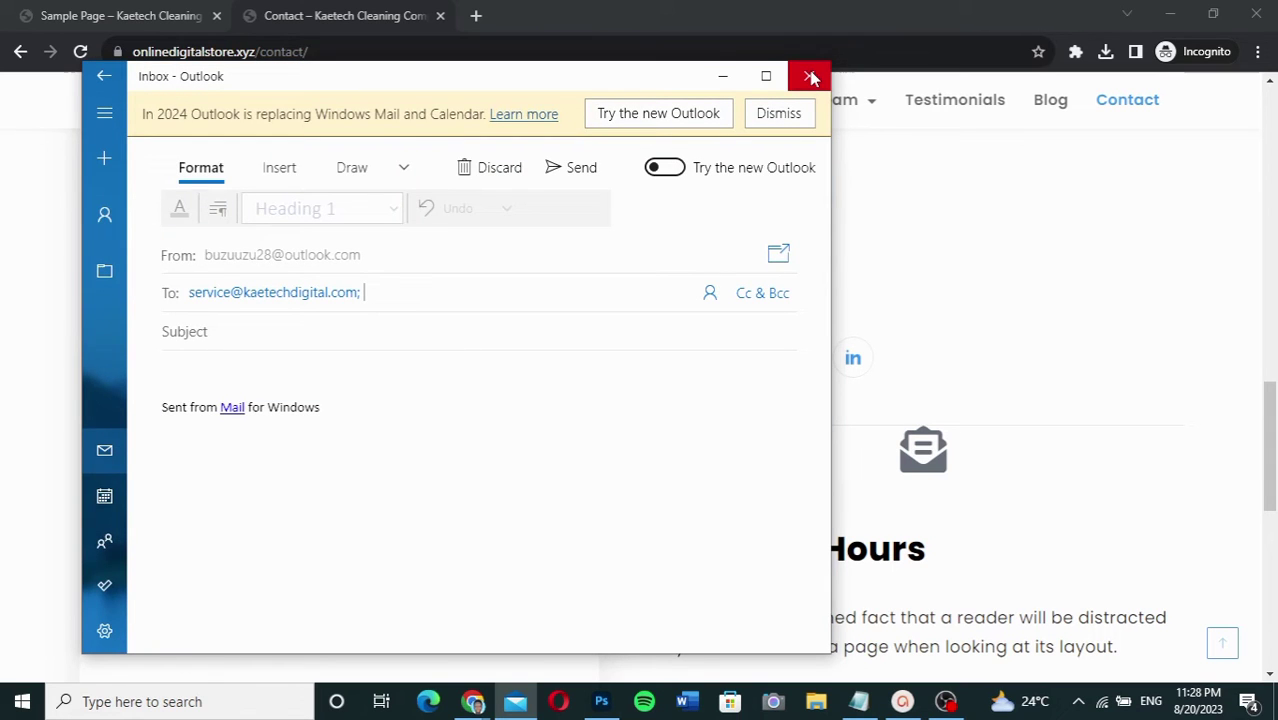
left_click(811, 78)
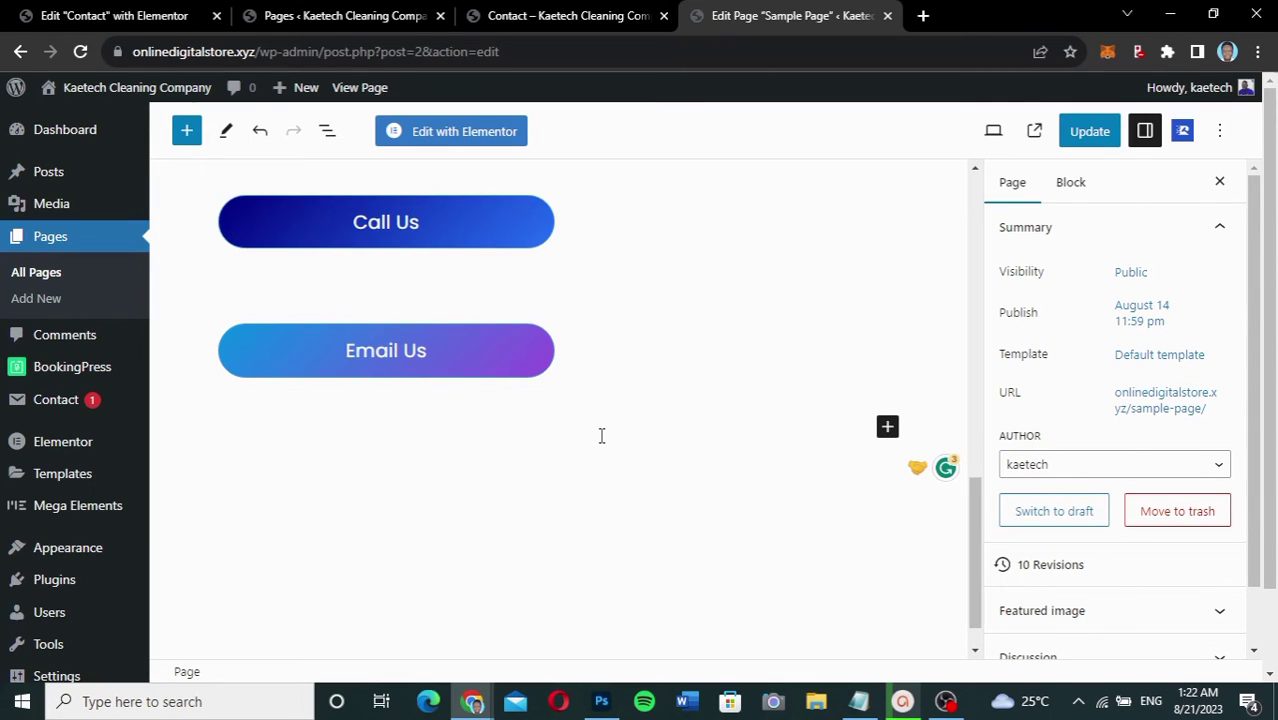
Step: Save the Sample Page, open the Email Us button's link for editing, and bring up the mailto notes
key("ctrl+s")
triple_click(551, 352)
left_click(532, 376)
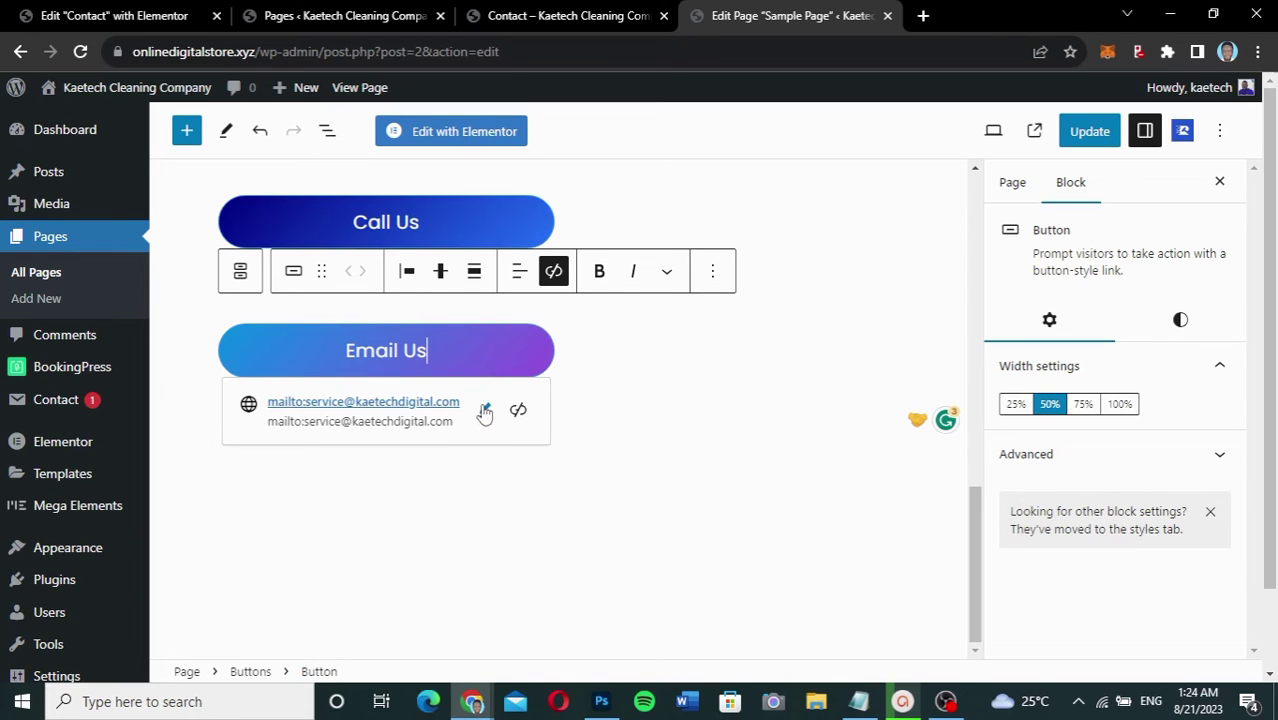
left_click(485, 411)
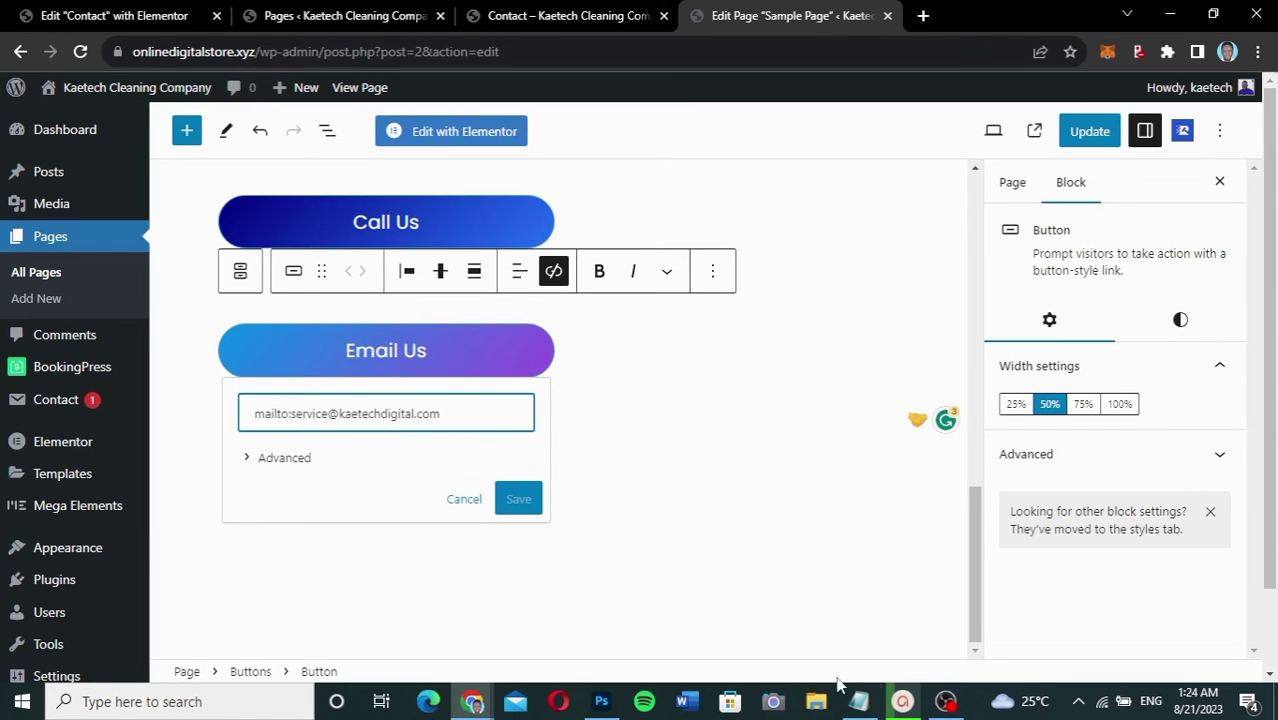
left_click(858, 701)
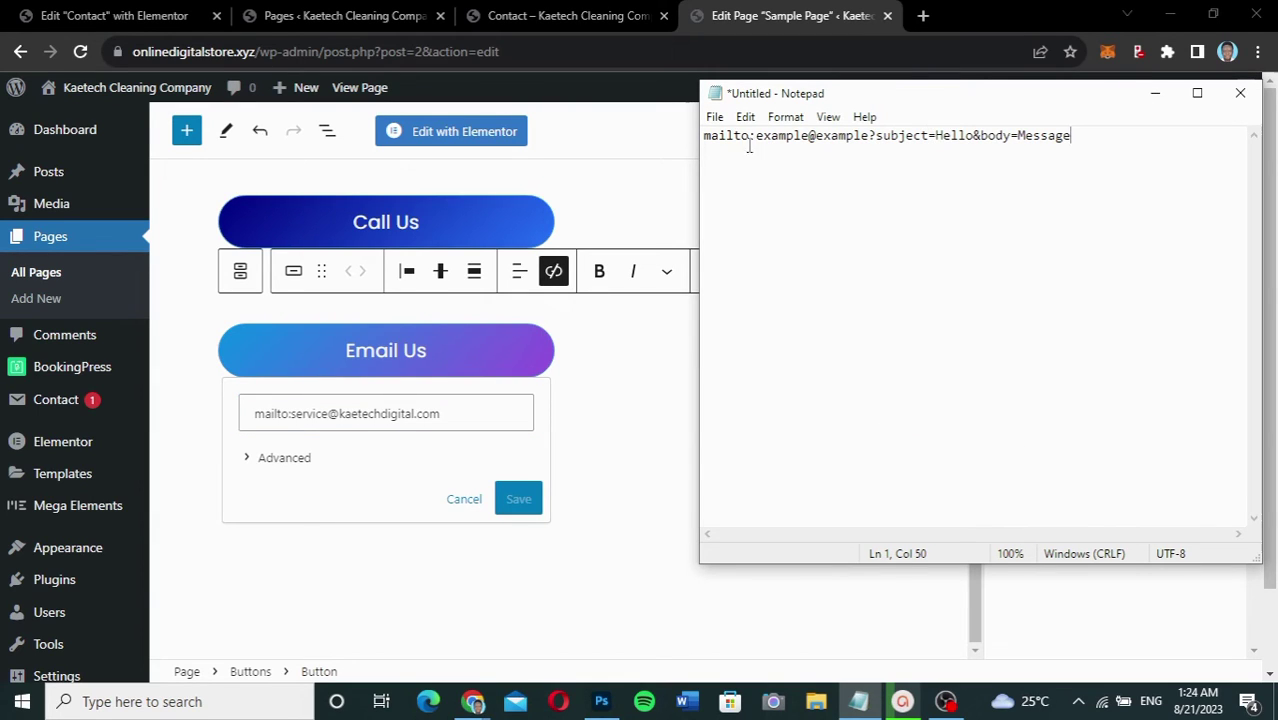
left_click_drag(1098, 135, 687, 146)
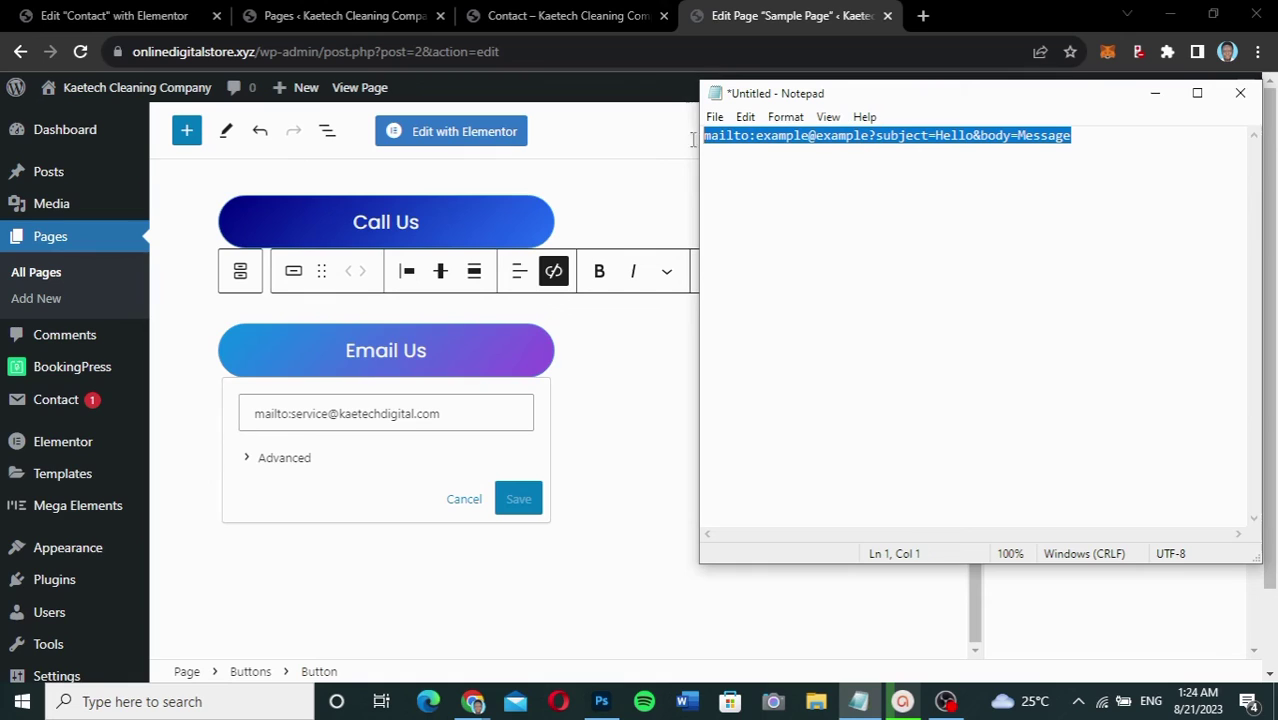
left_click(801, 161)
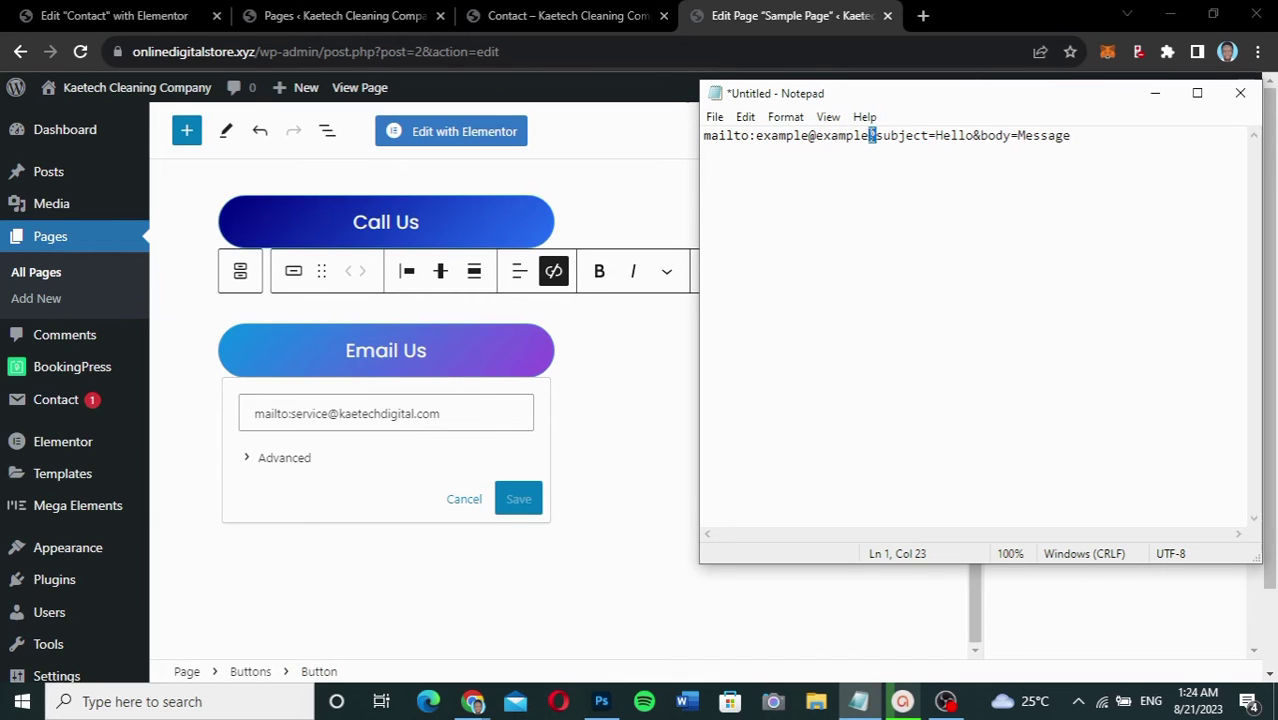
left_click(877, 136)
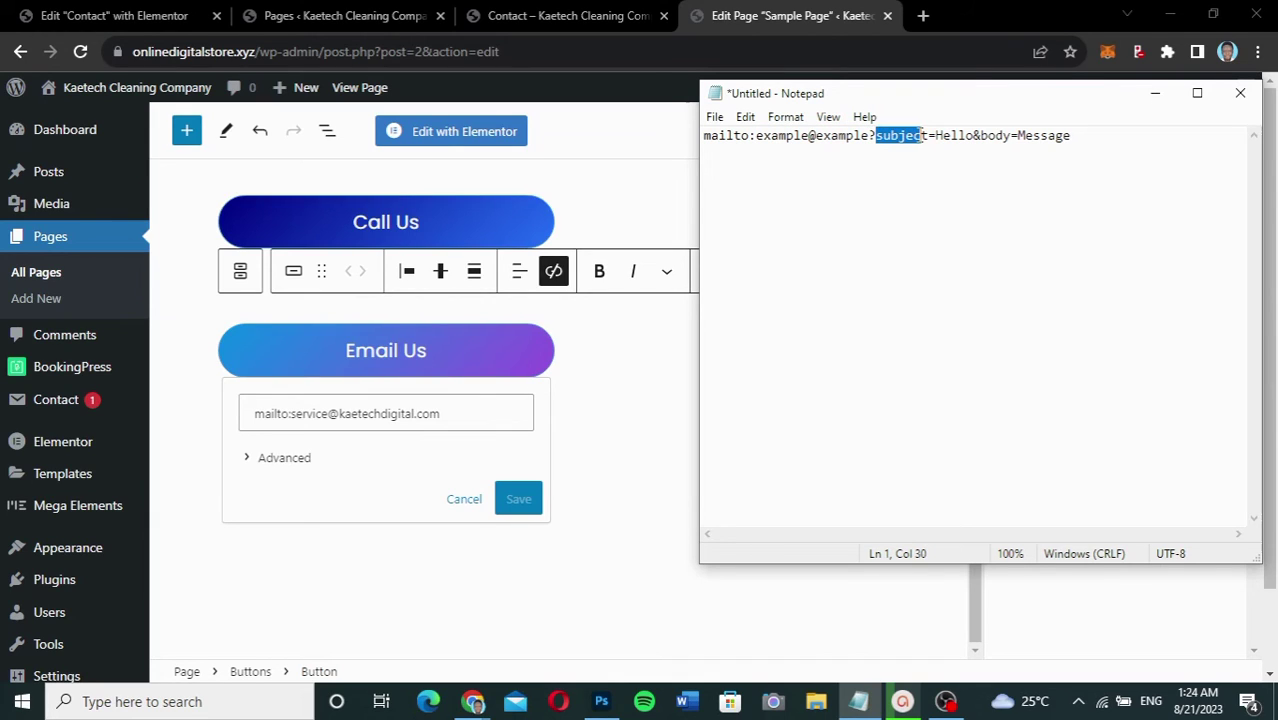
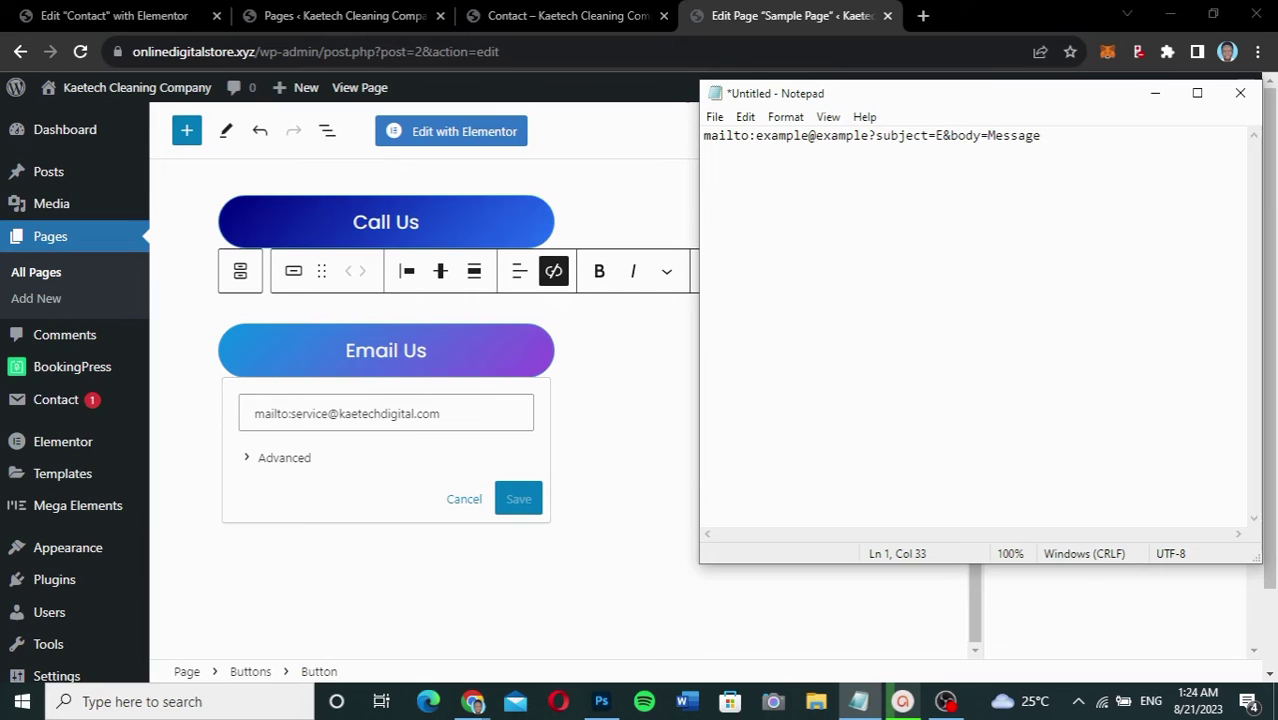
Step: Make the mailto subject 'Inquiry about Web Design' and body 'Hi How much is a simple web design cost?', then select the line
key("BackSpace")
type("In")
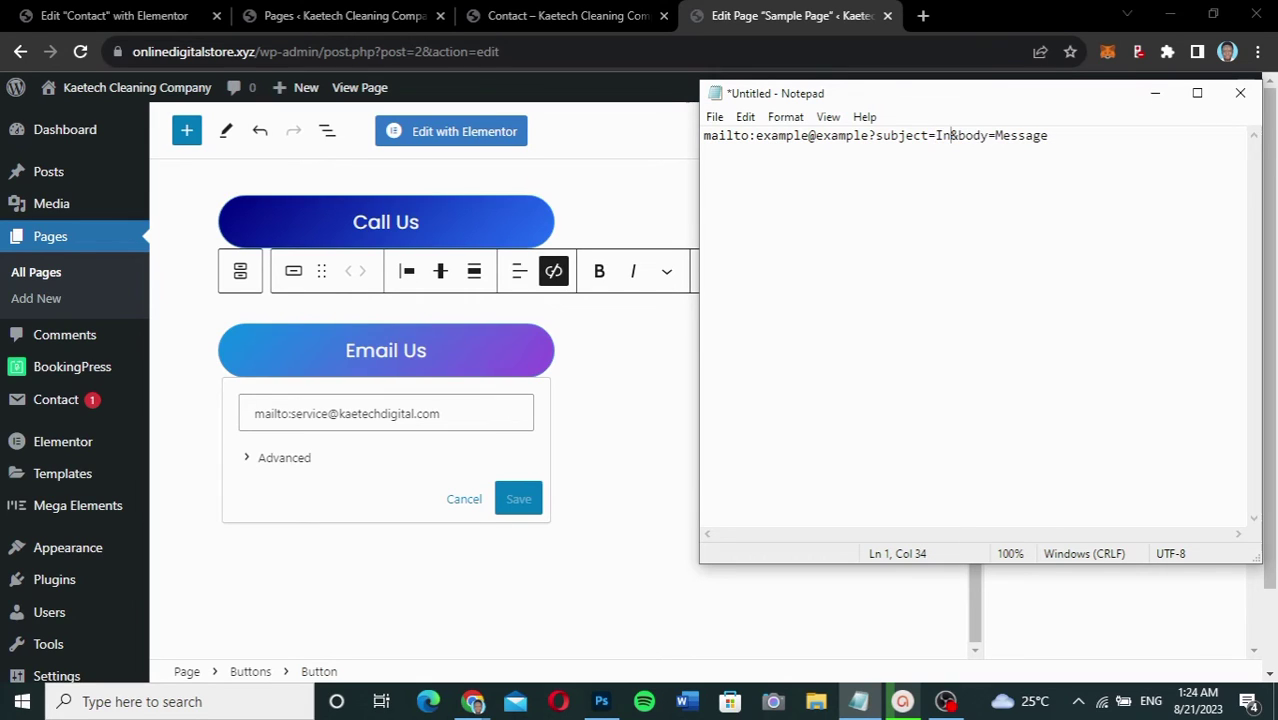
type("quiry")
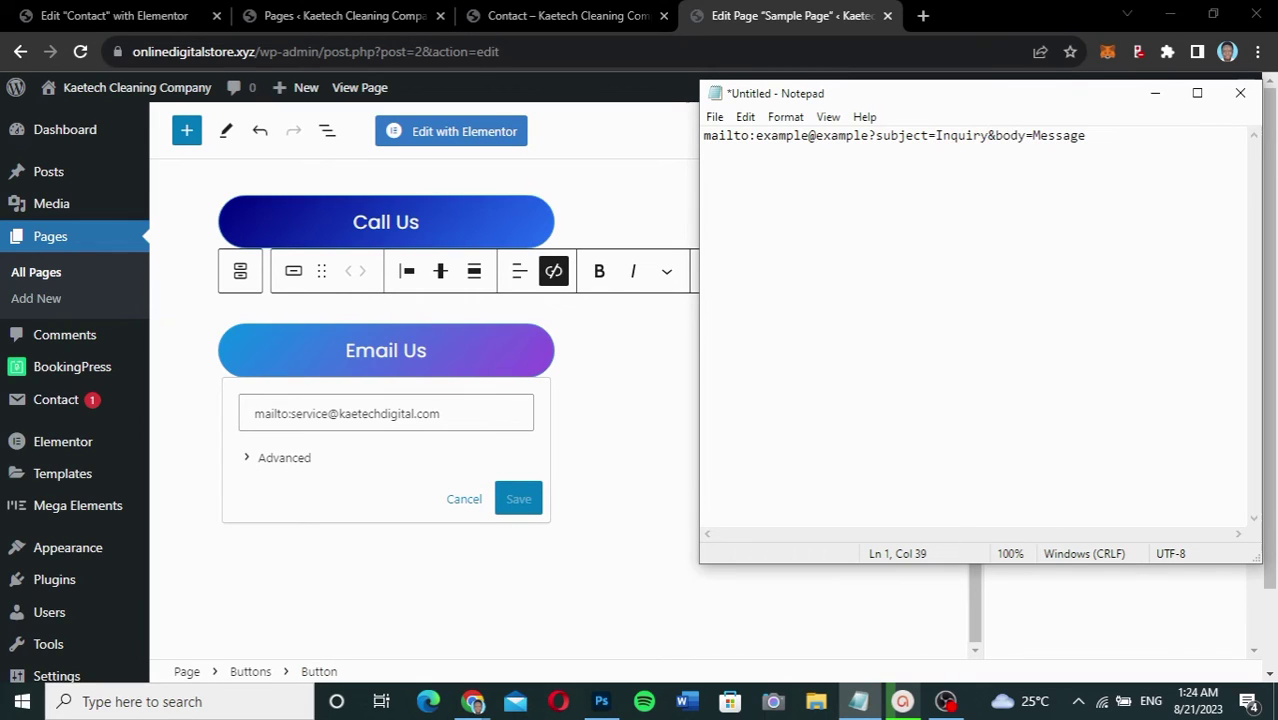
type(" about ")
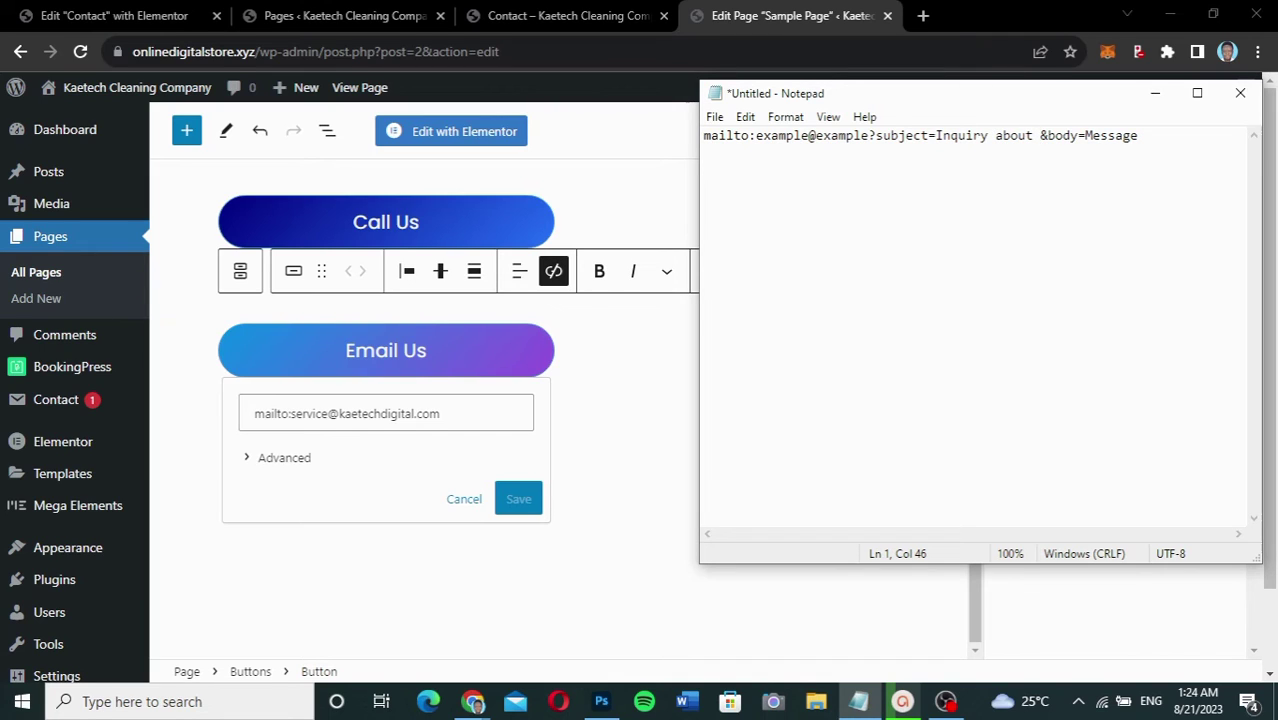
type("Web Design")
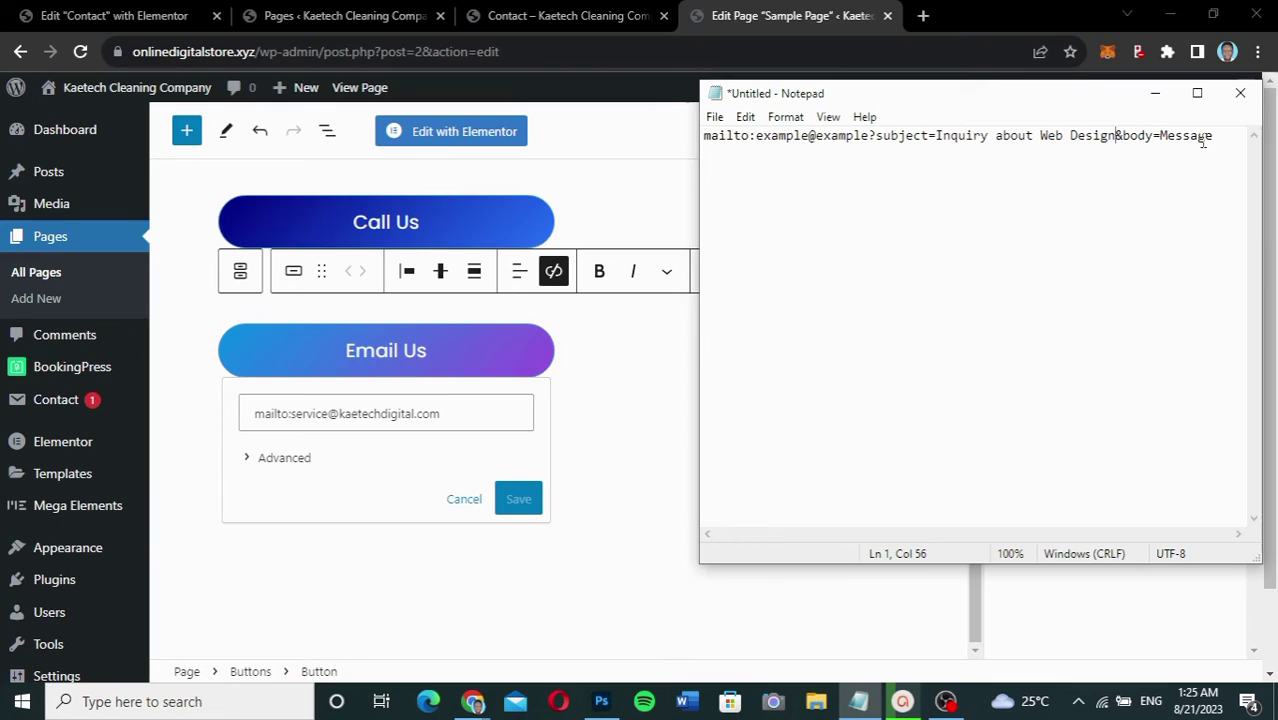
left_click_drag(1214, 138, 1160, 138)
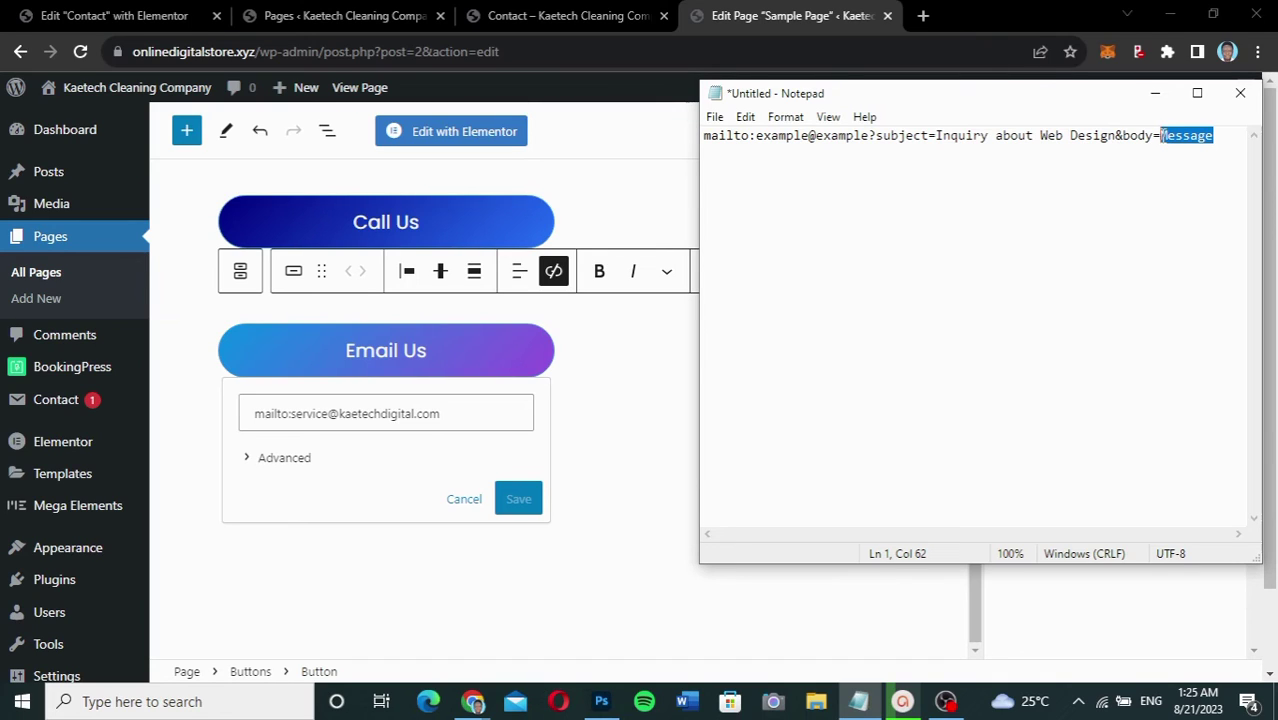
type("Hi ")
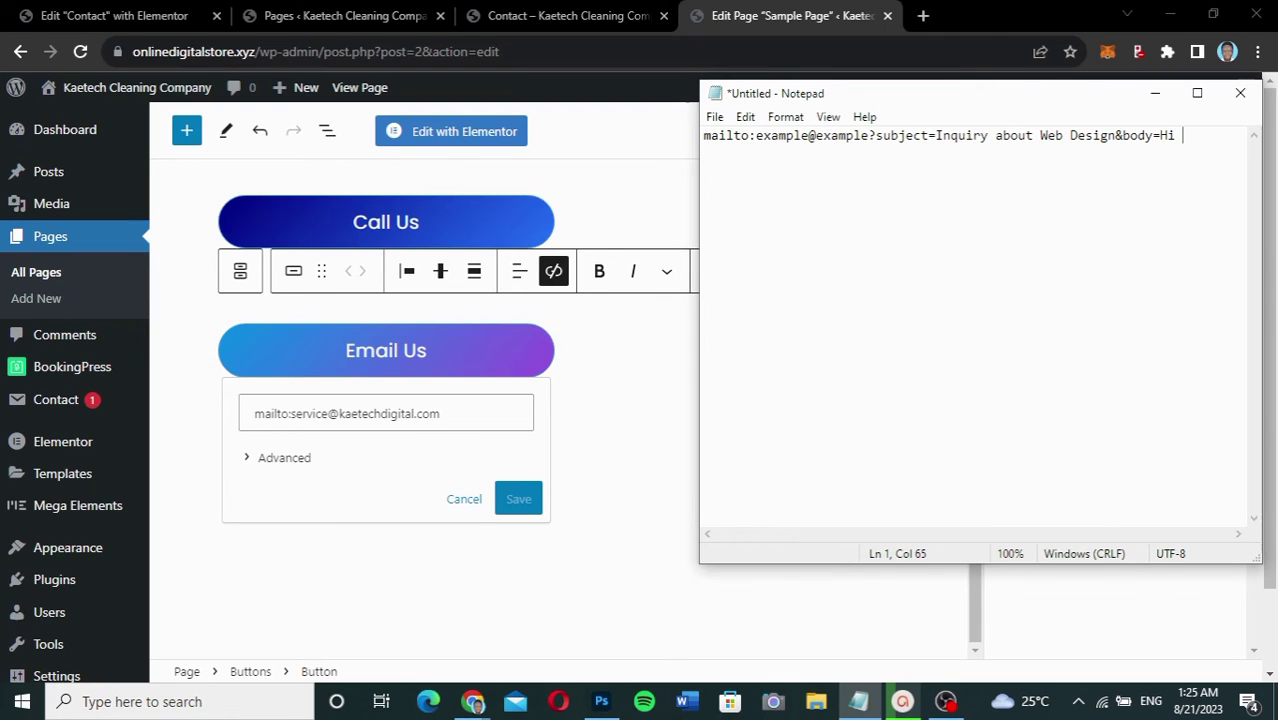
type("H")
type("ow much i")
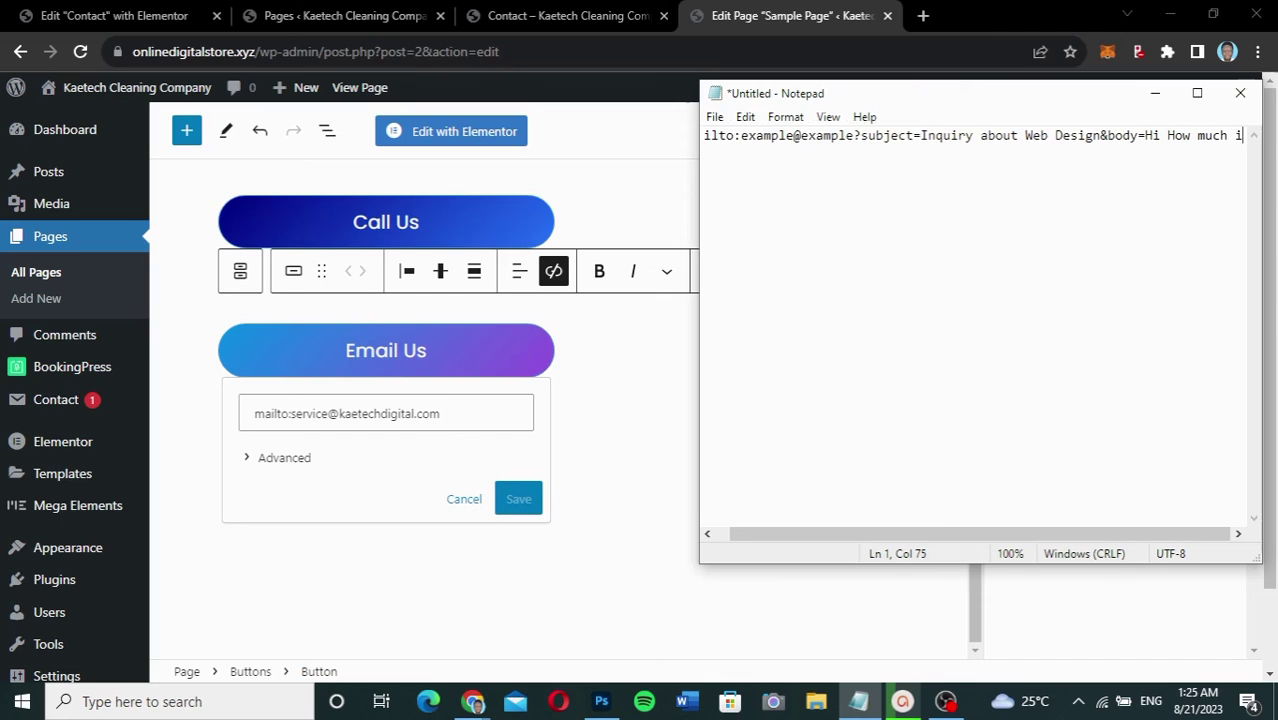
type("s a si")
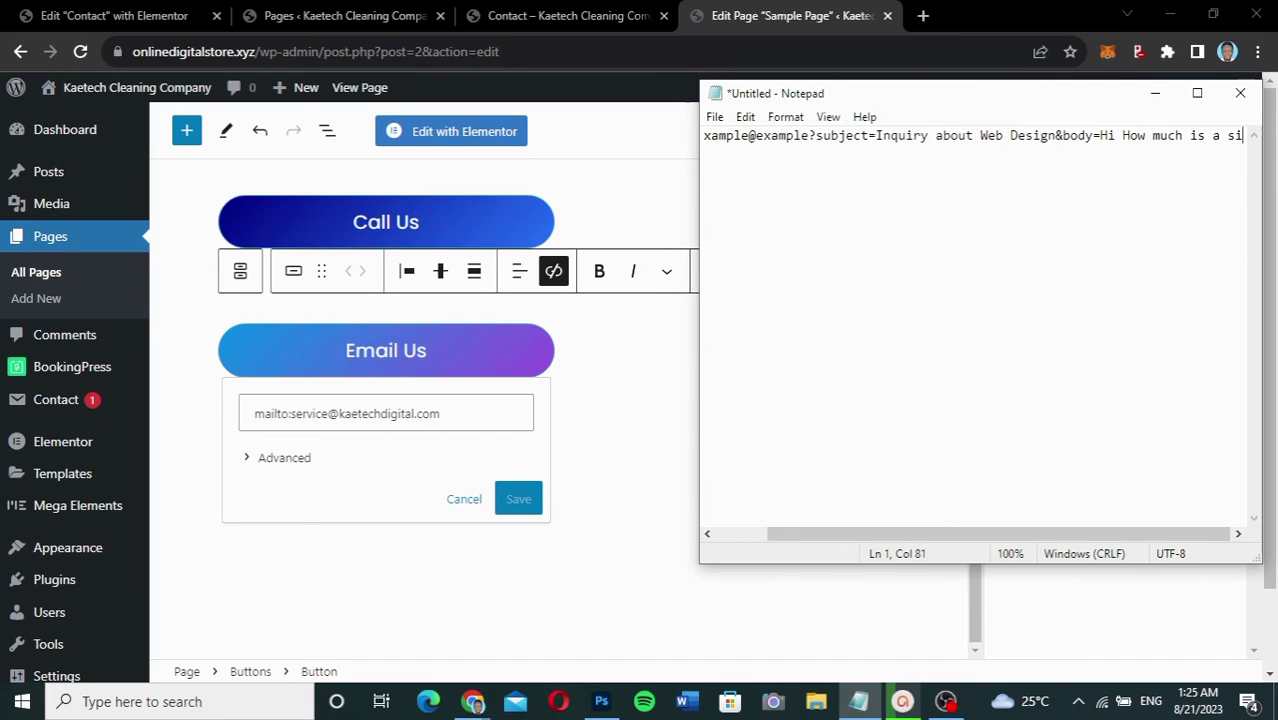
type("mple w")
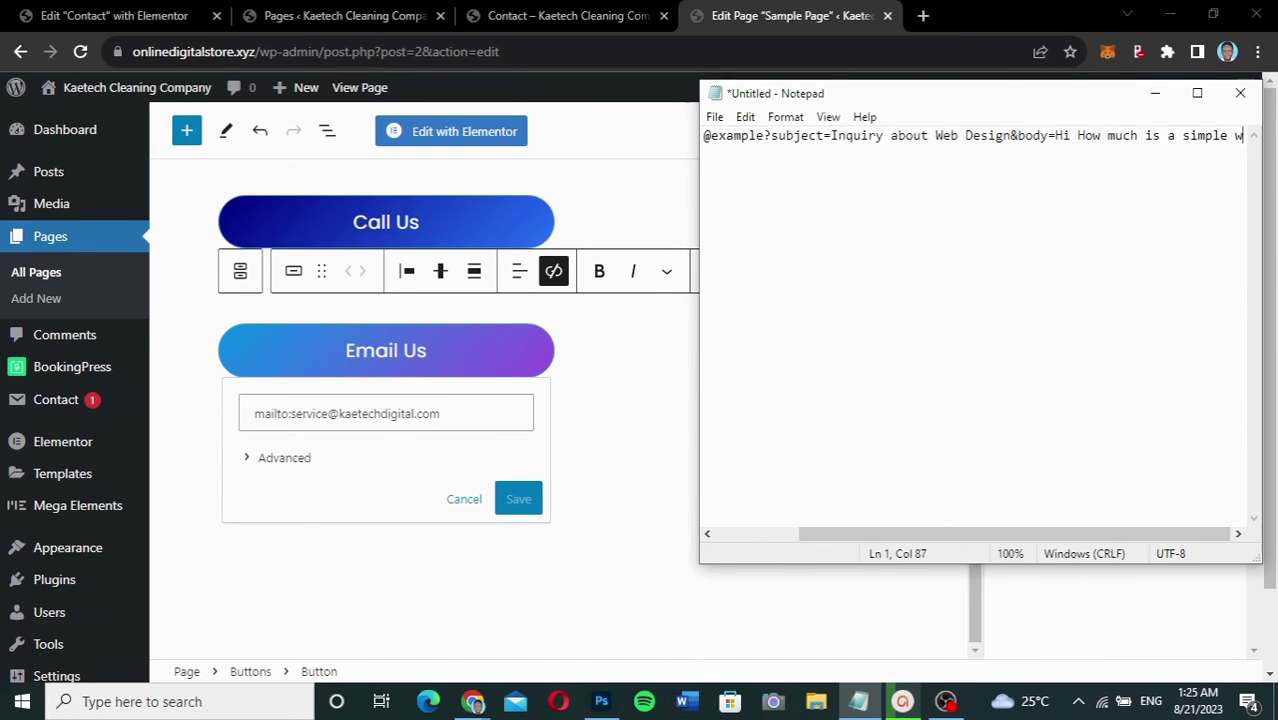
type("eb d")
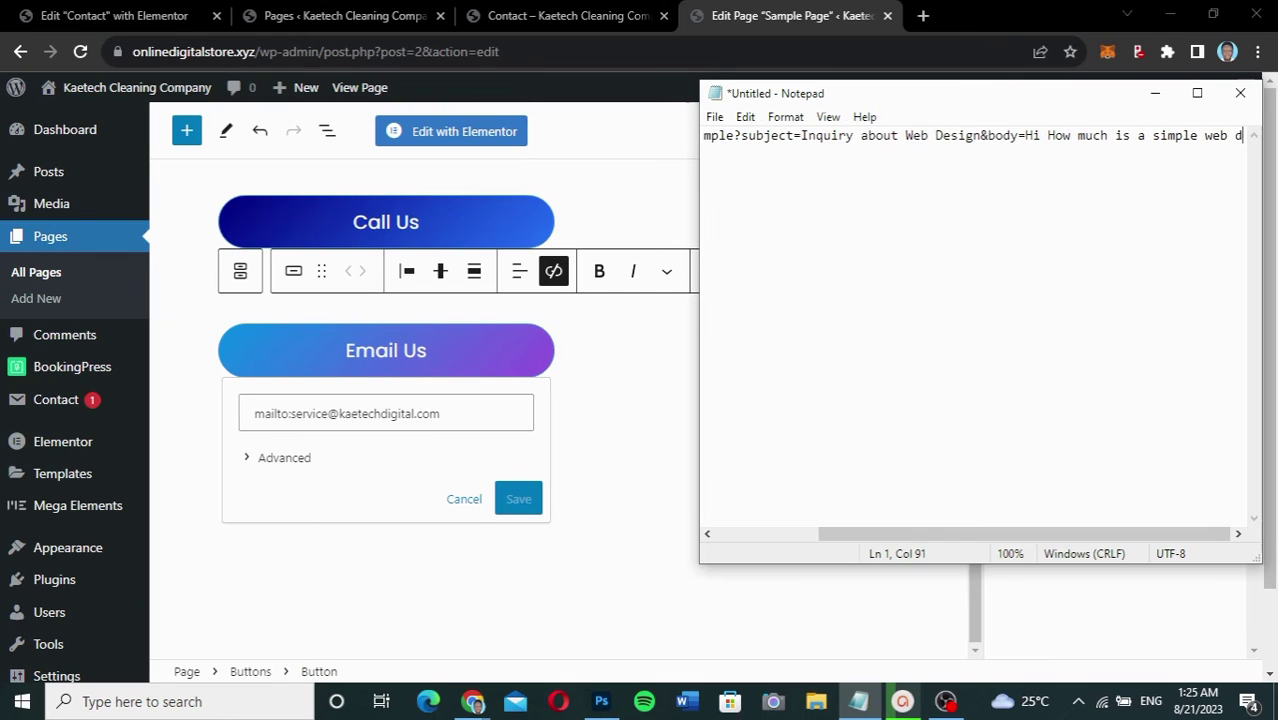
type("esign cost")
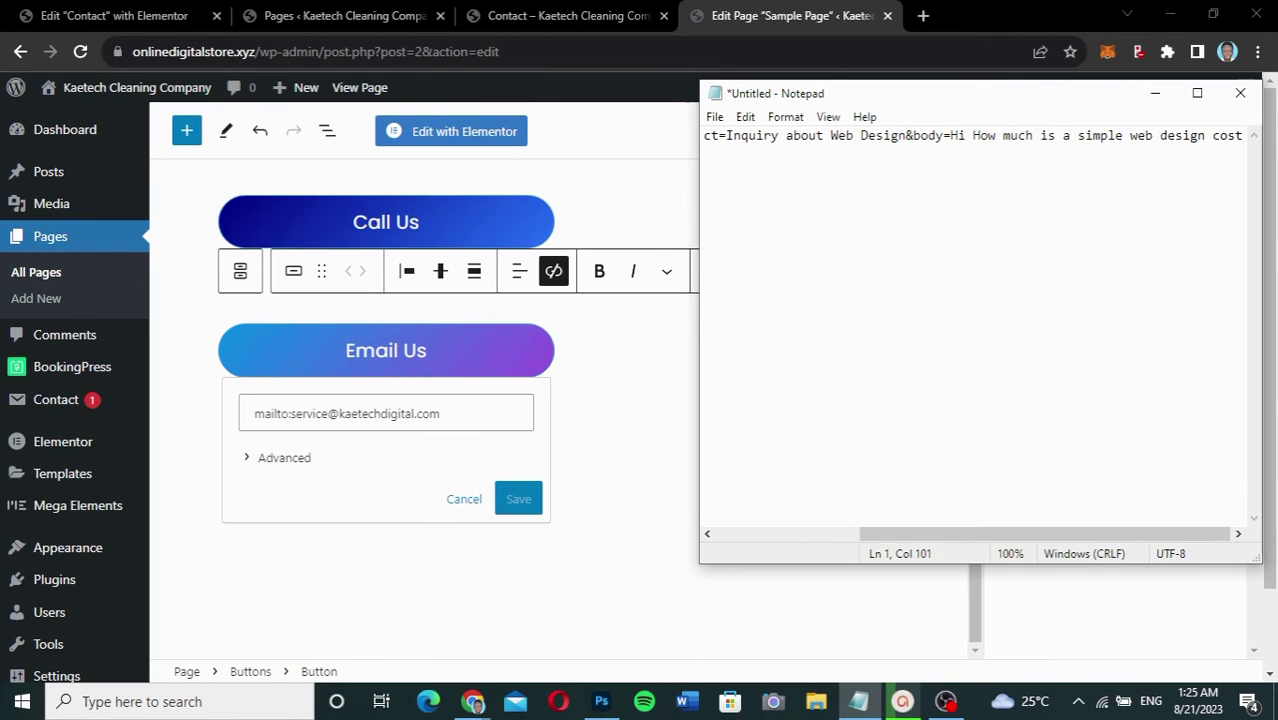
type("?")
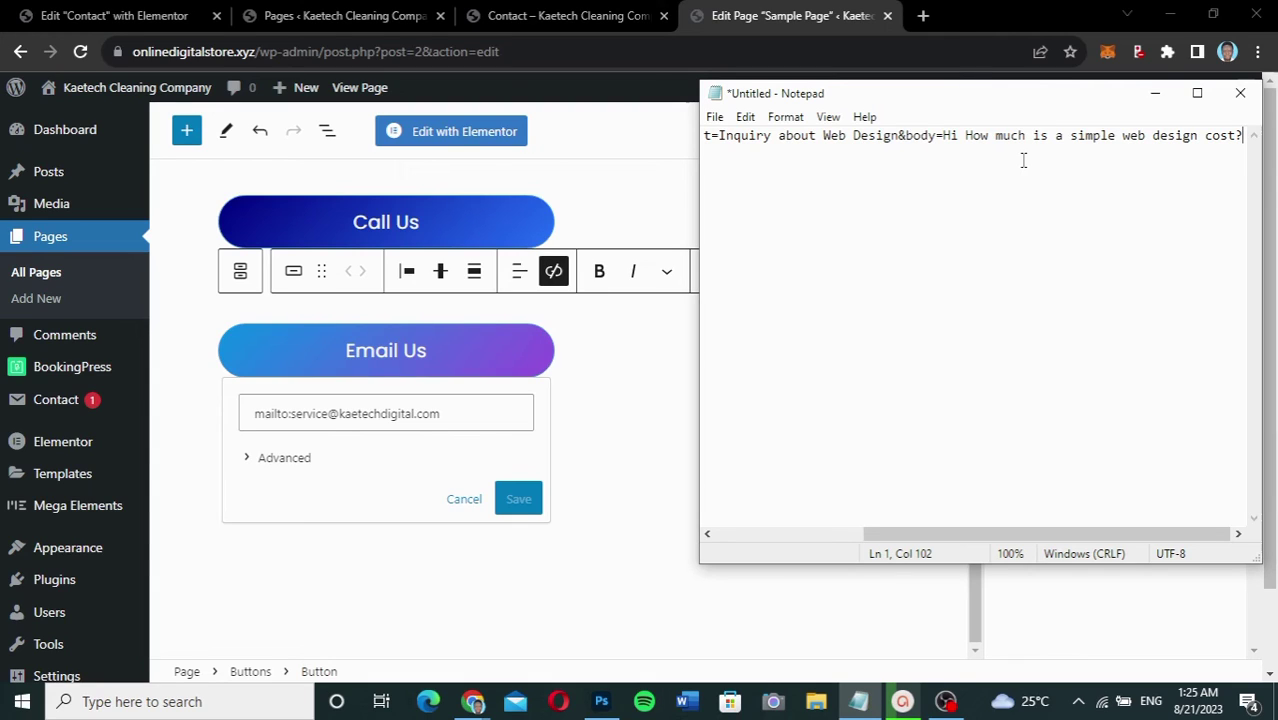
key("ctrl+a")
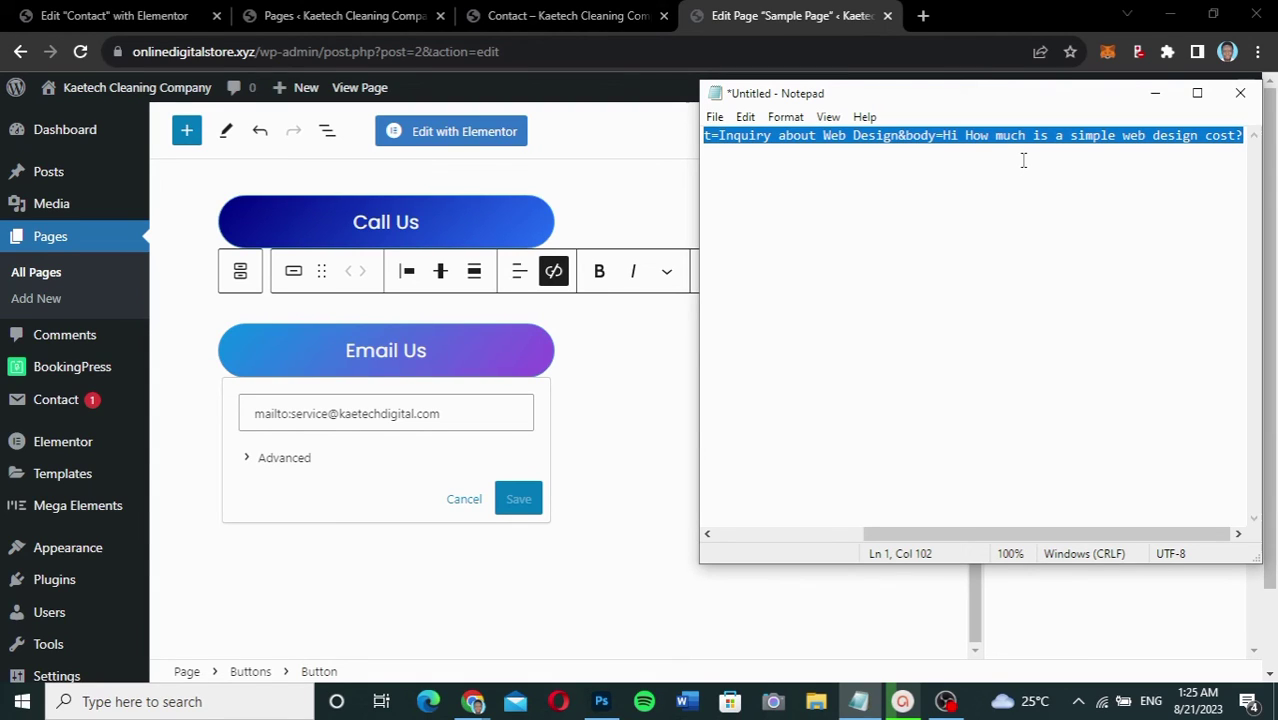
Step: Replace the Email Us button's link with the pasted mailto URL, save it, and update the page
left_click(464, 418)
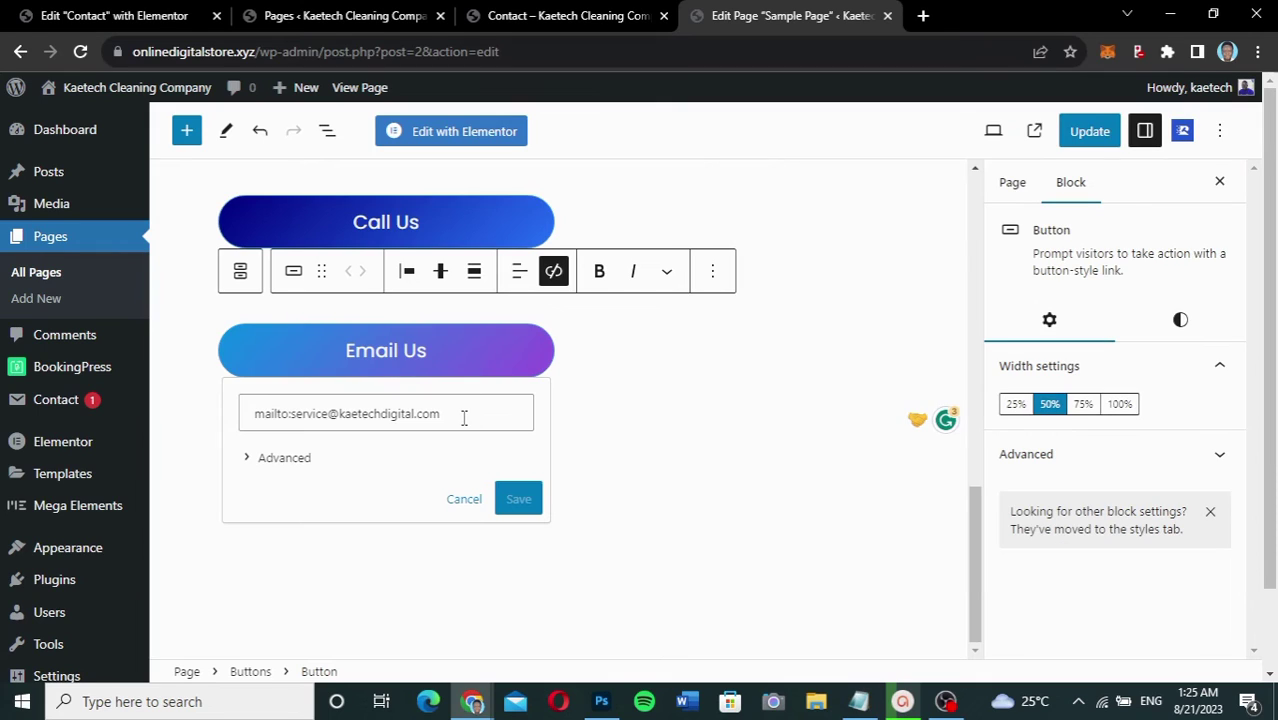
left_click_drag(464, 418, 194, 422)
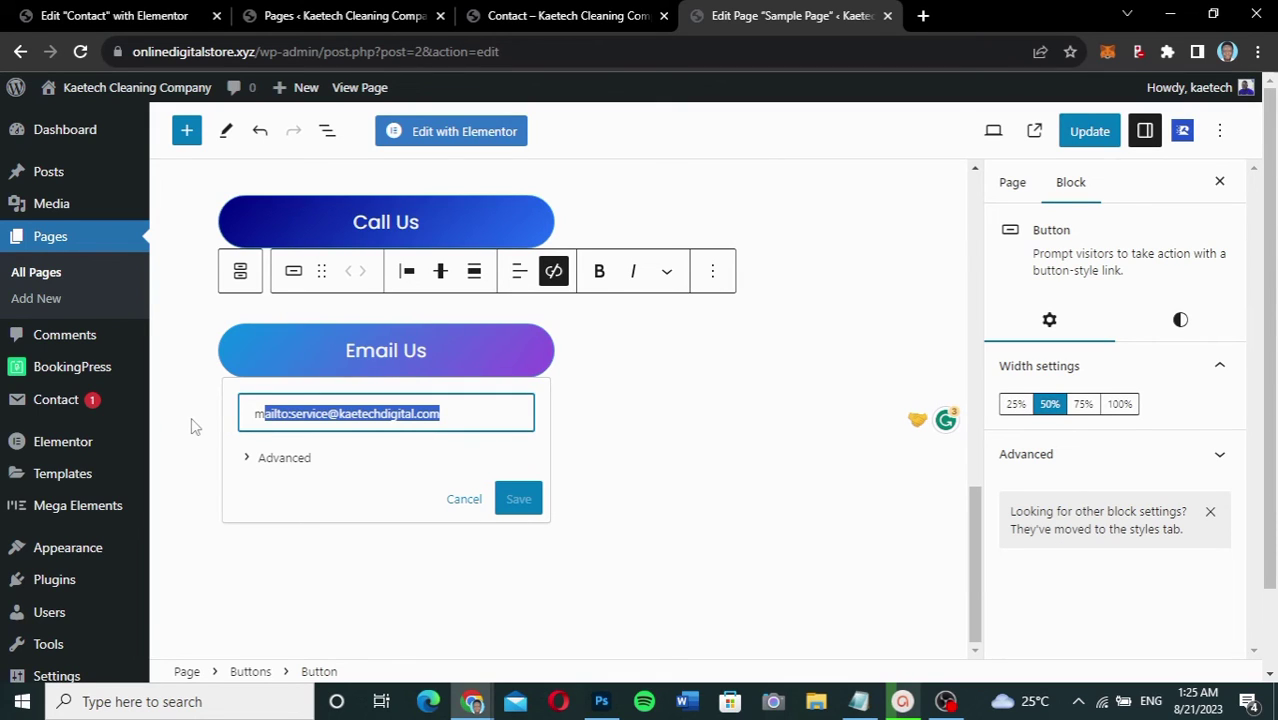
left_click_drag(468, 414, 185, 415)
key("ctrl+v")
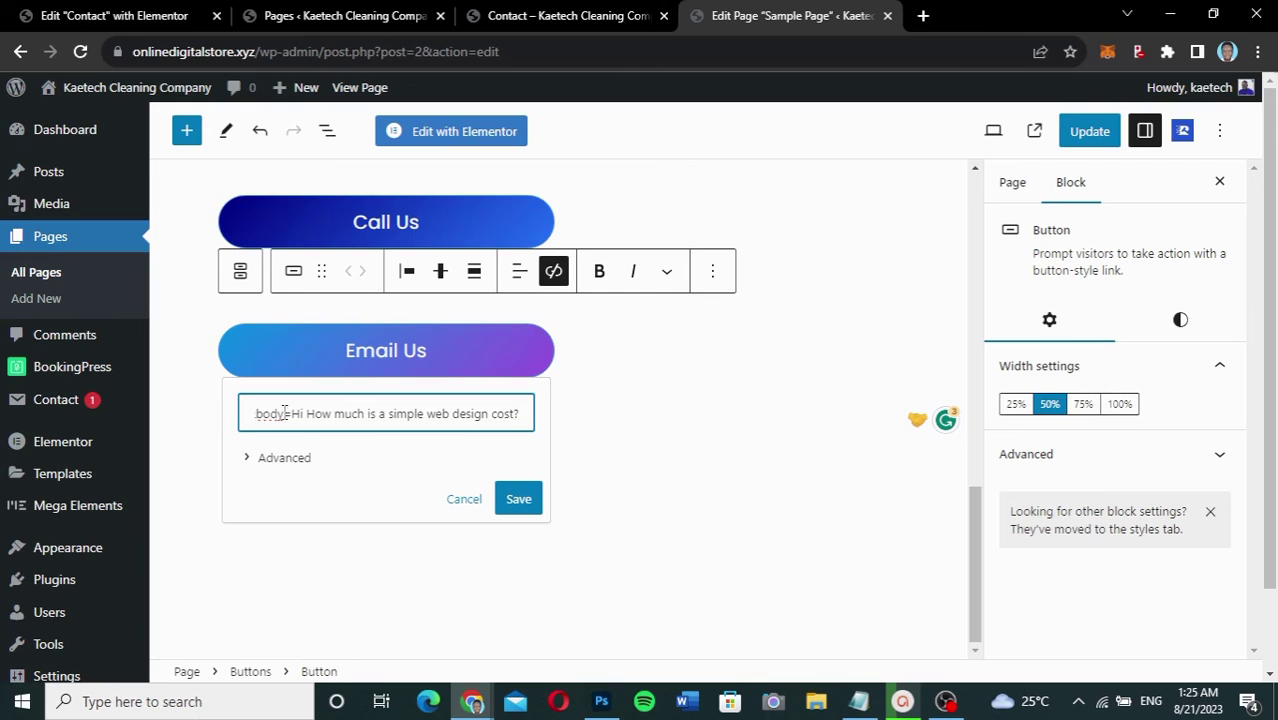
left_click(519, 500)
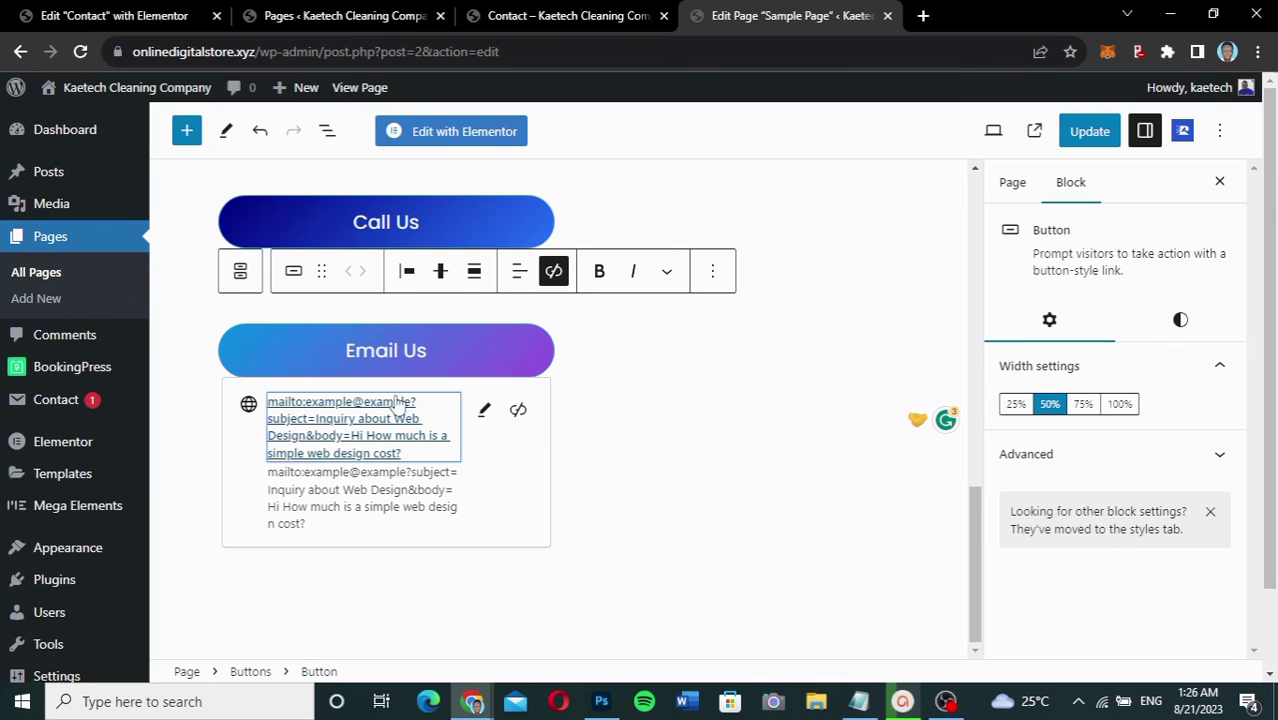
left_click(1096, 134)
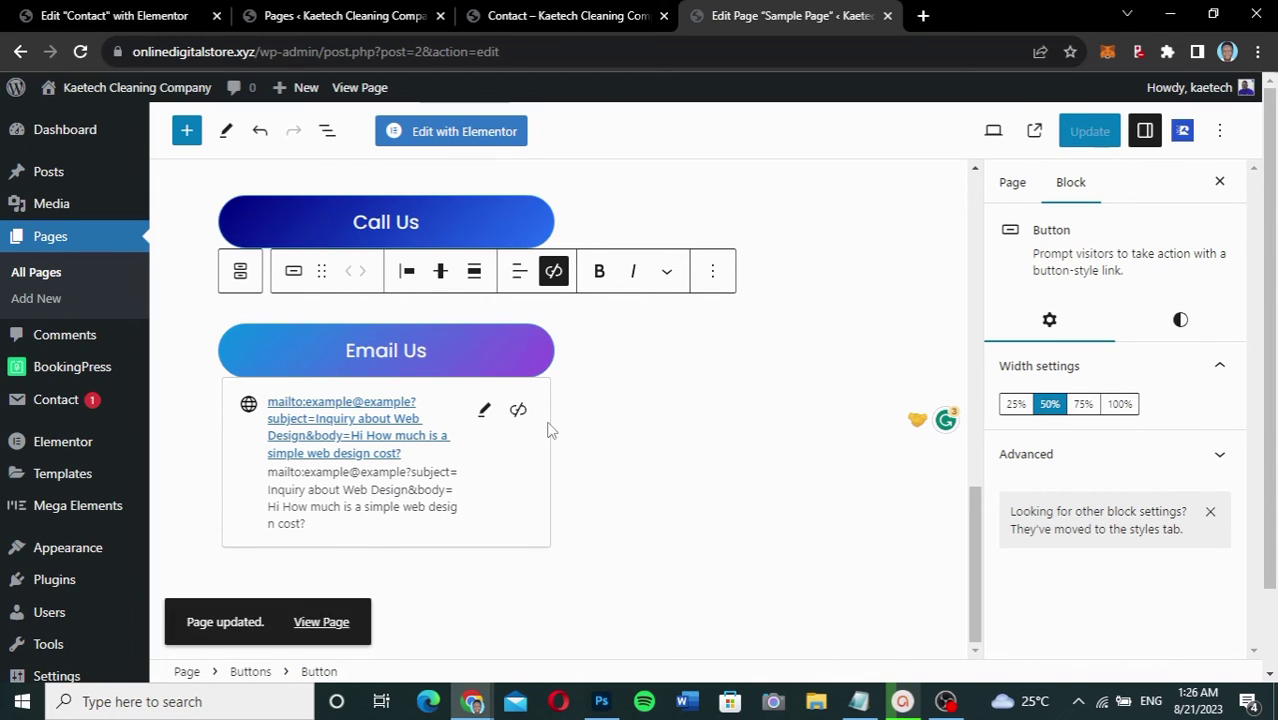
Step: Reload the live Contact page, then switch to the live Sample Page
mouse_move(490, 690)
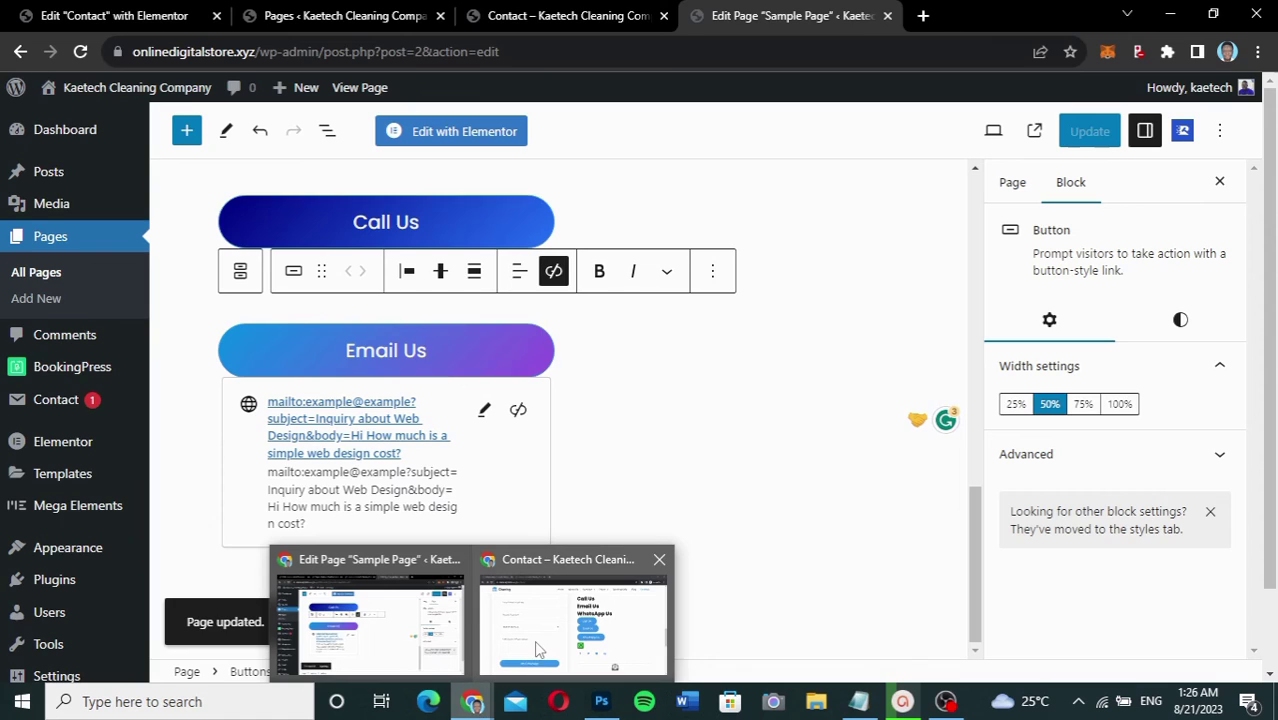
mouse_move(540, 648)
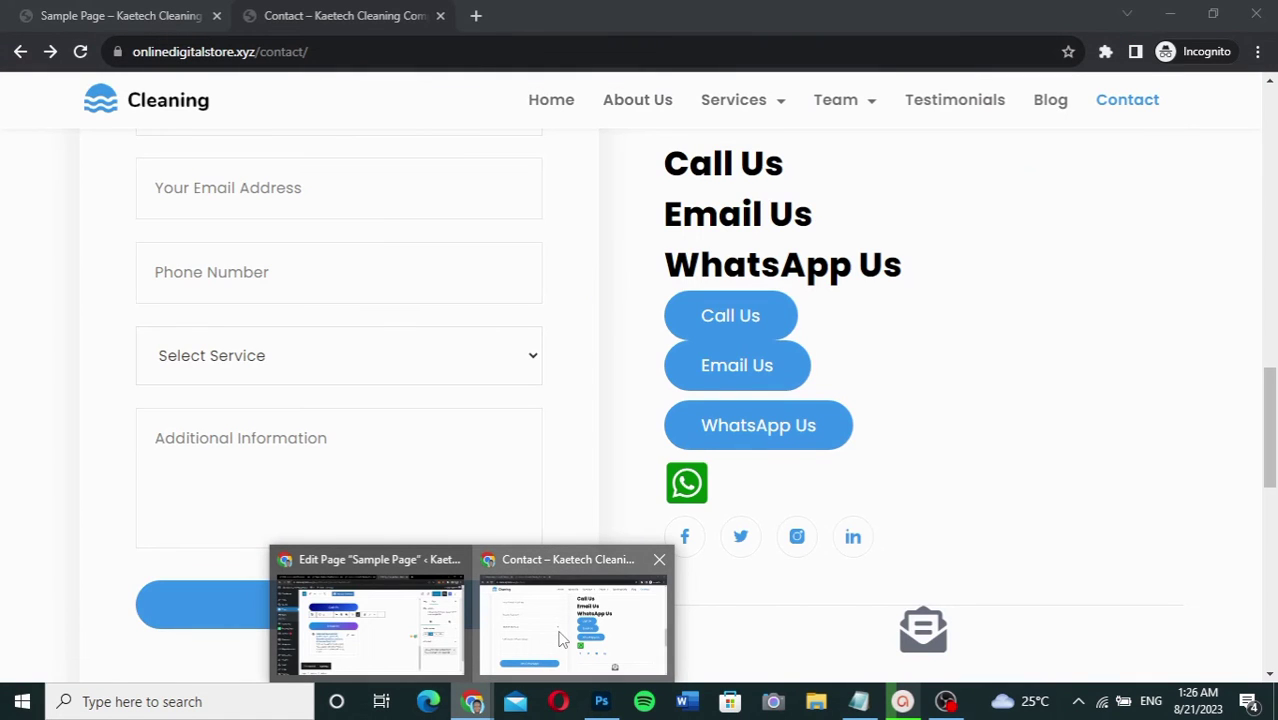
left_click(562, 640)
left_click(80, 51)
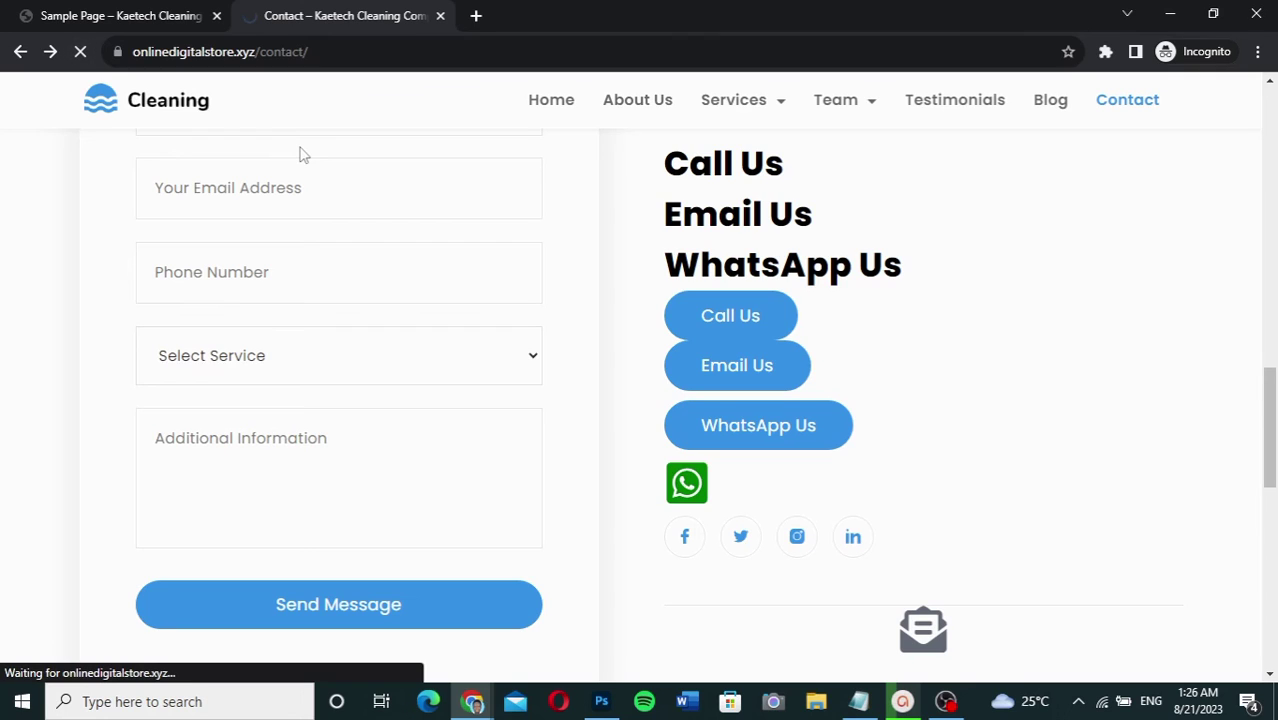
left_click(157, 17)
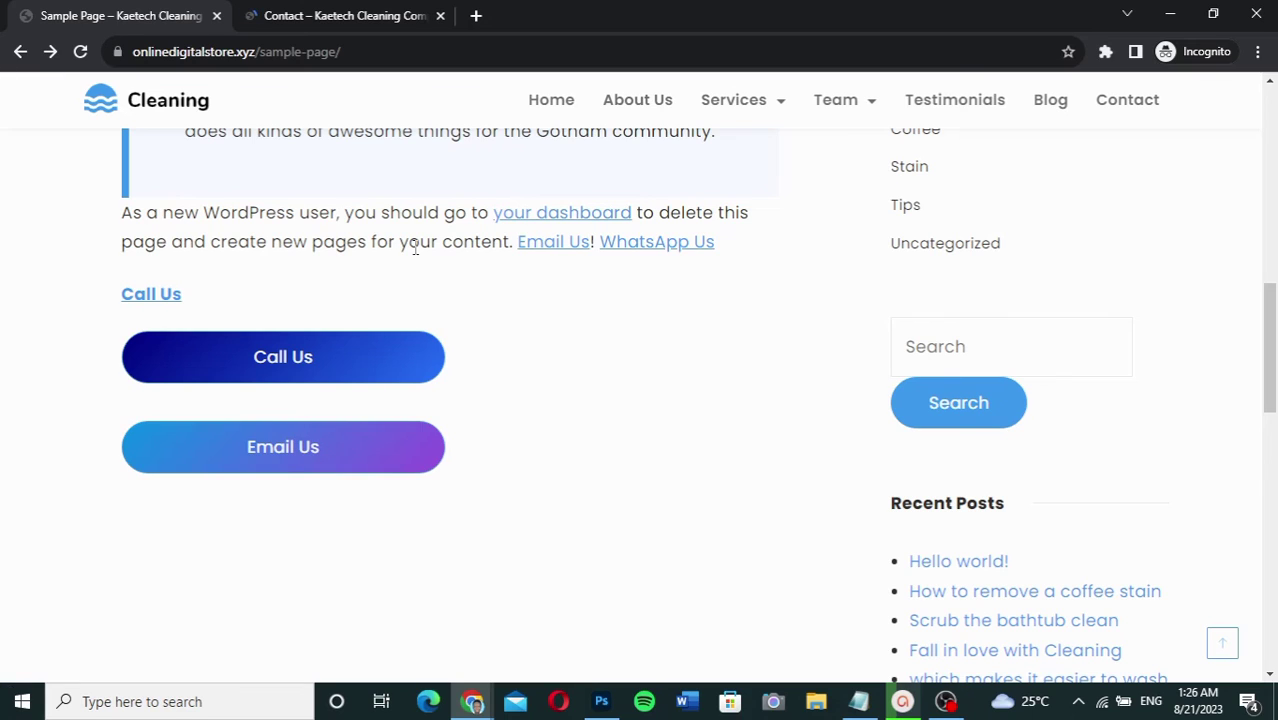
Step: Test the Email Us link and highlight the prefilled subject 'Inquiry about Web Design' in Mail
left_click(282, 450)
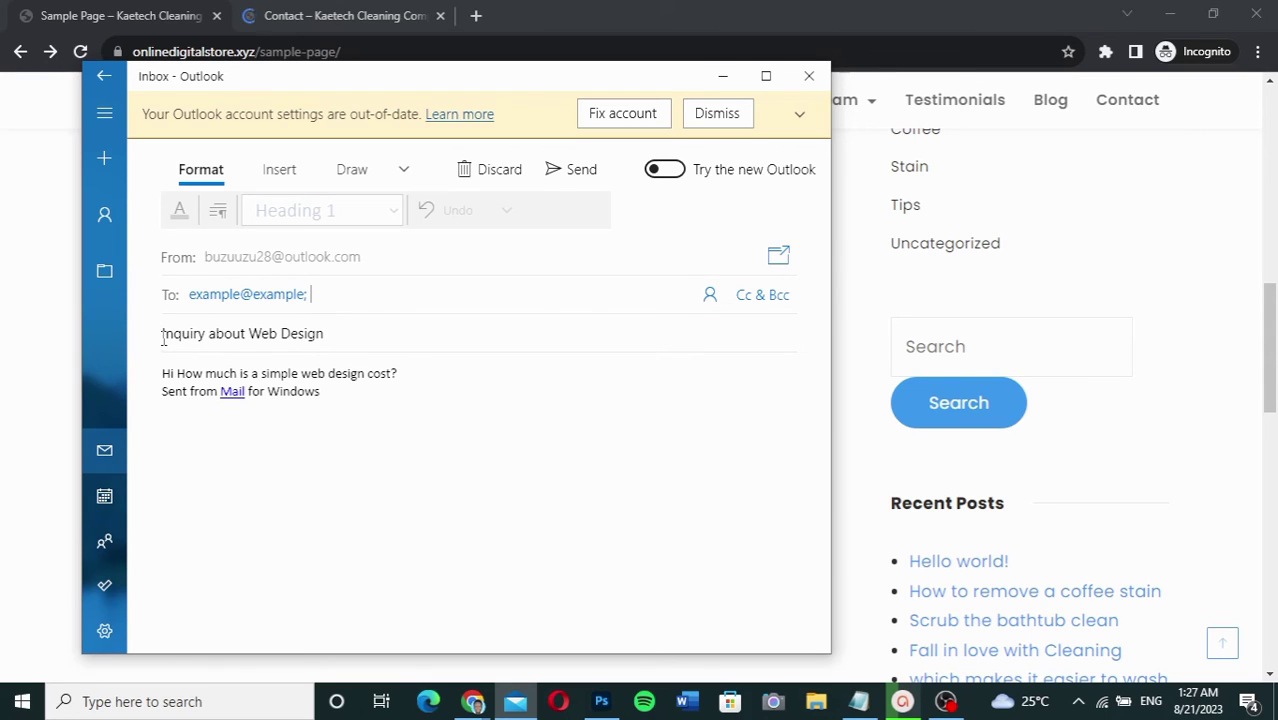
left_click_drag(324, 333, 163, 335)
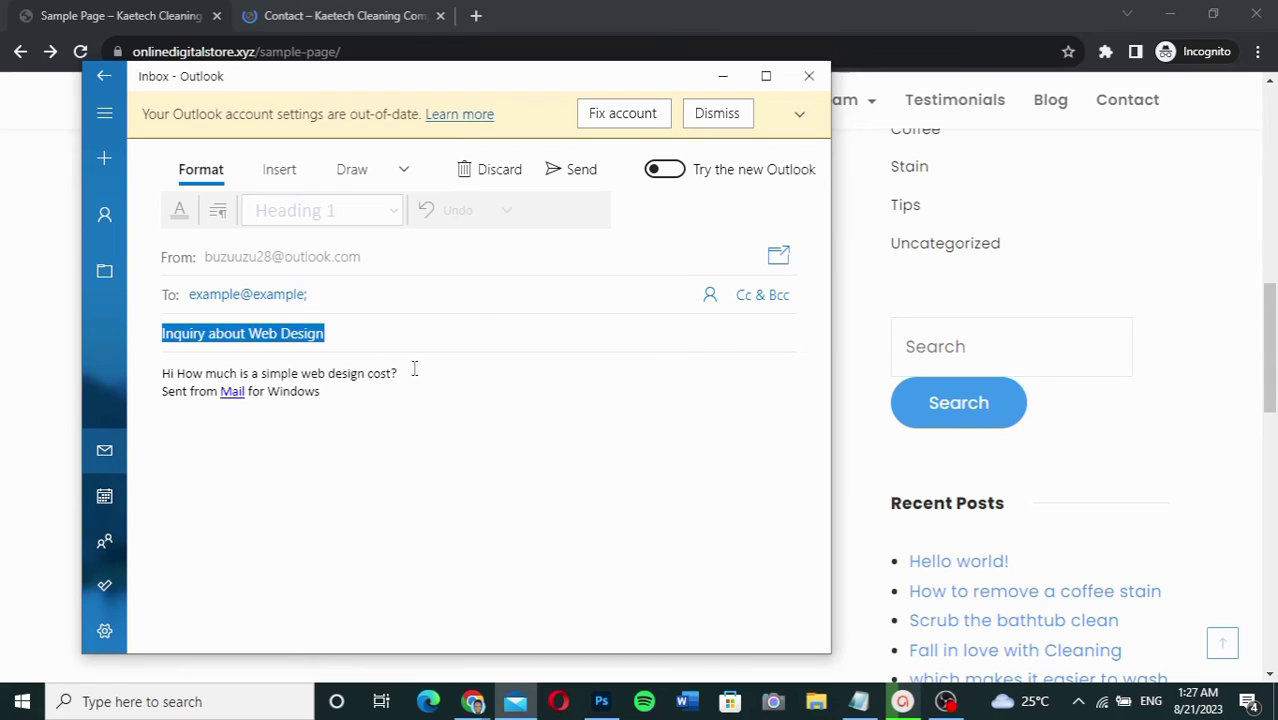
left_click(246, 372)
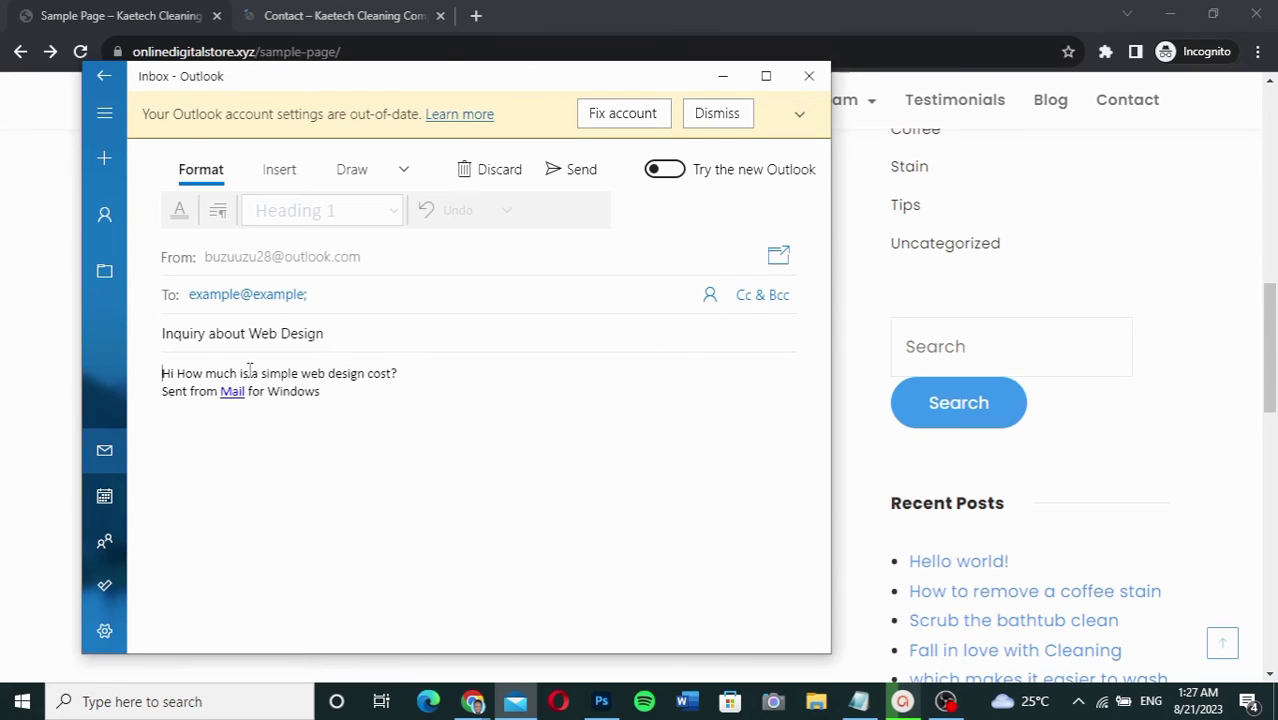
Step: Highlight the prefilled body 'Hi How much is a simple web design cost?' in the message
left_click(405, 373)
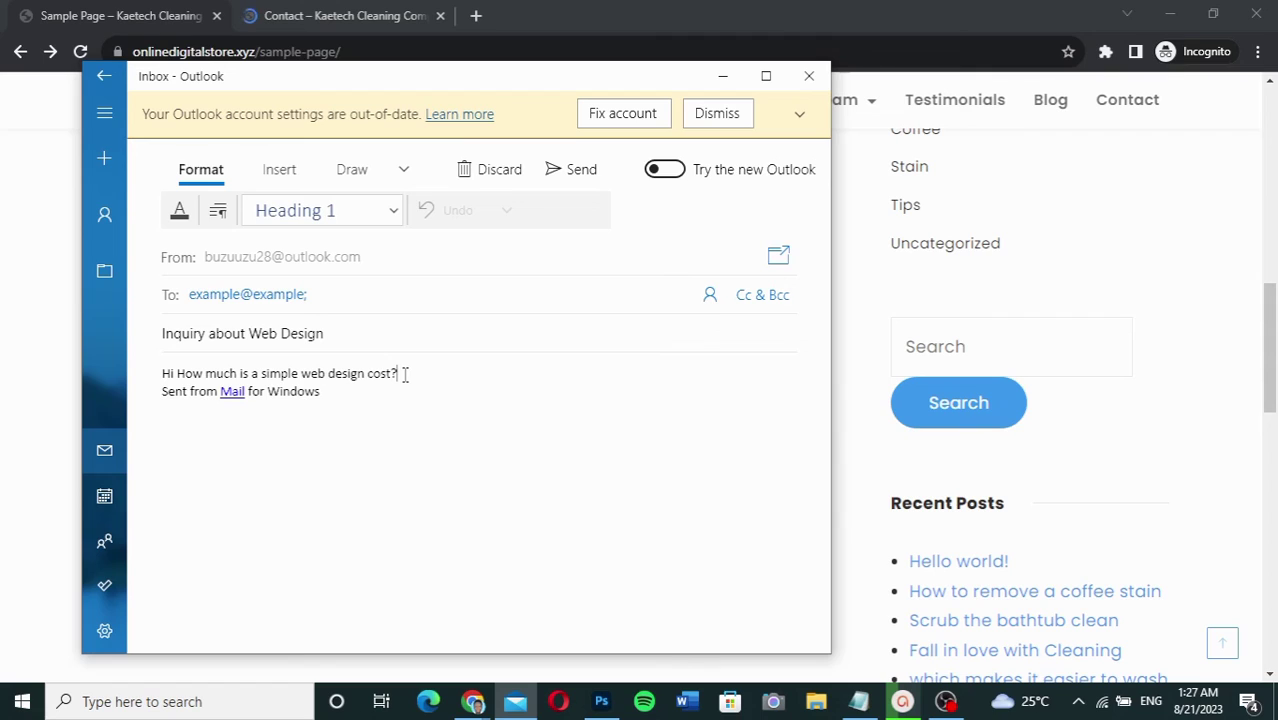
left_click_drag(405, 373, 155, 370)
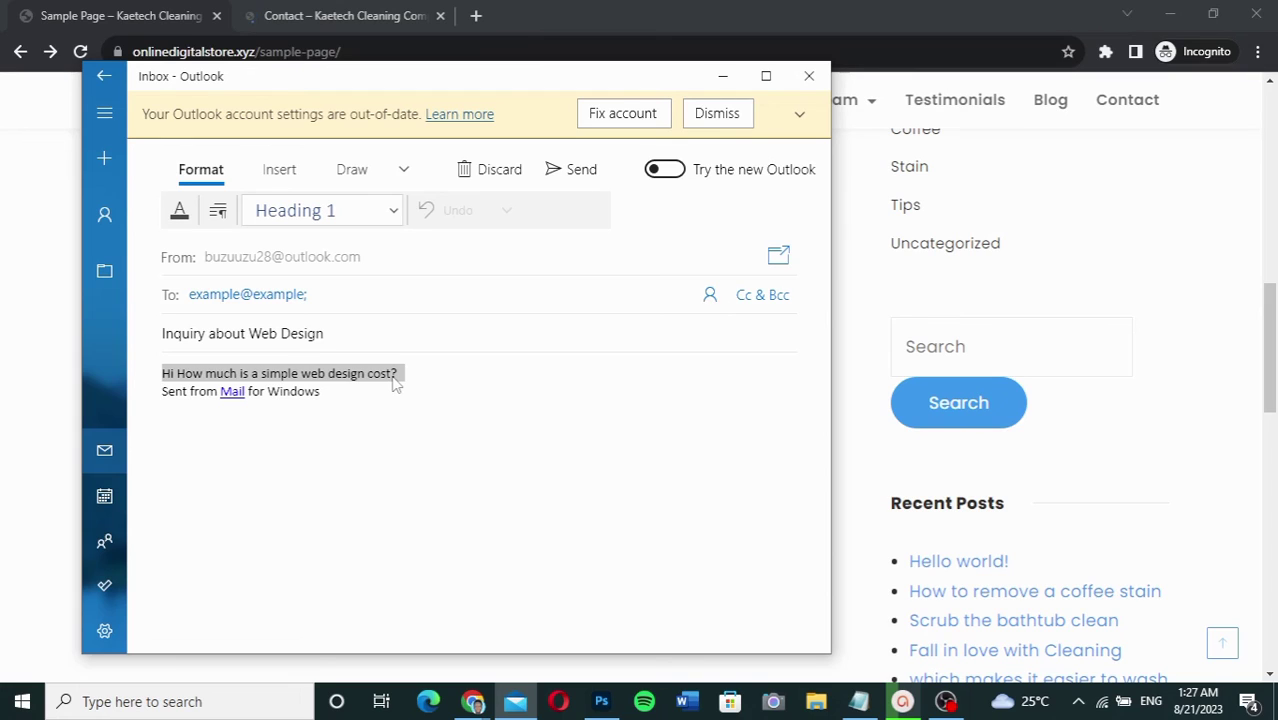
left_click(411, 375)
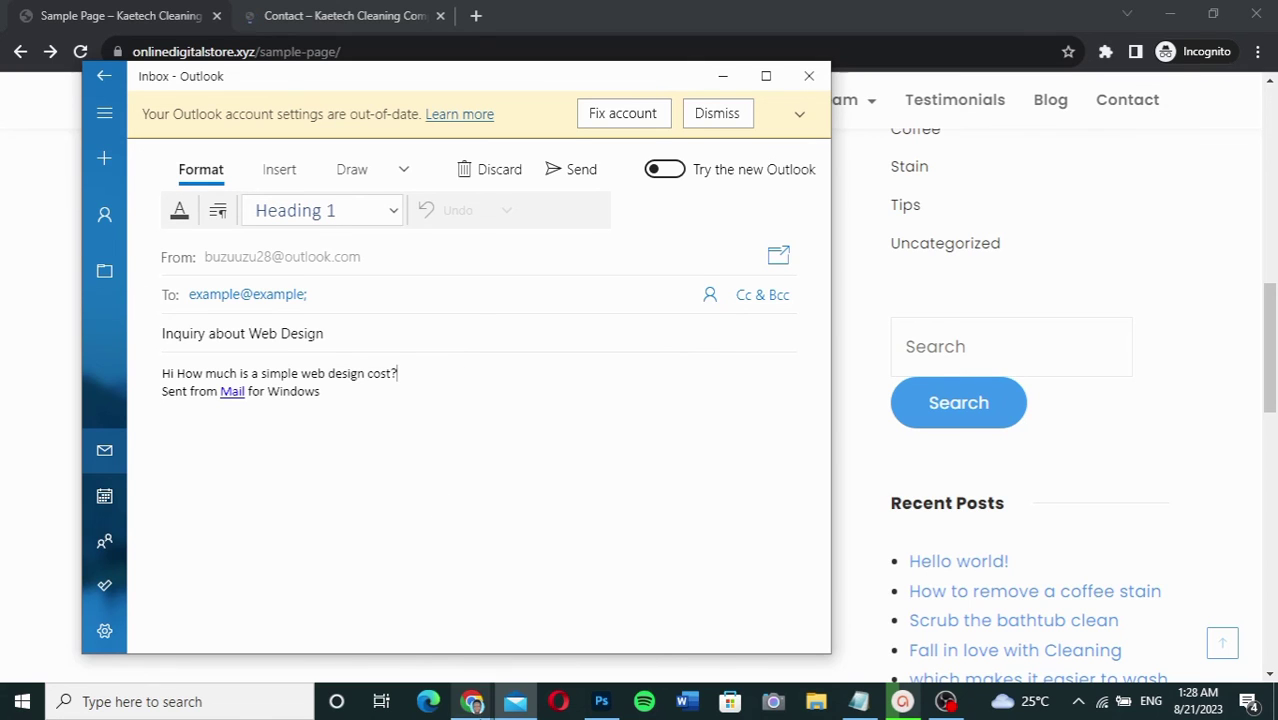
Step: In Elementor's Contact page, replace the Email Us button's link with the copied mailto URL
mouse_move(470, 701)
left_click(381, 643)
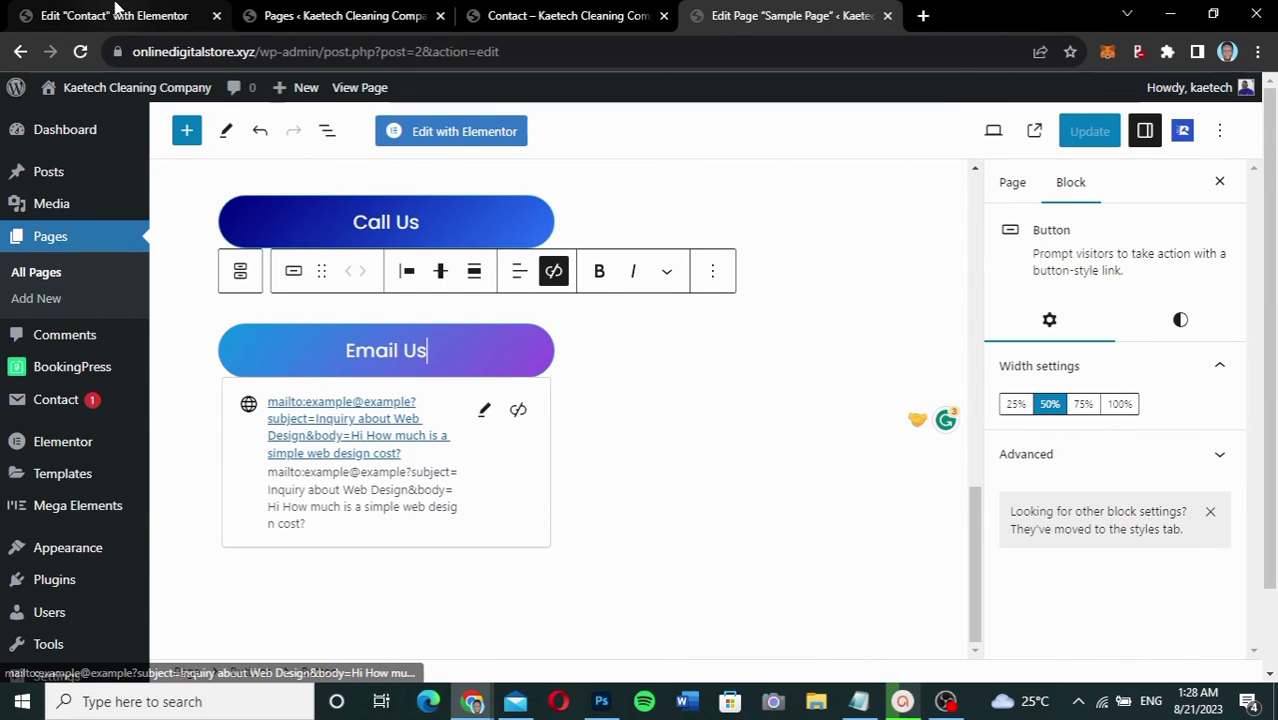
left_click(118, 15)
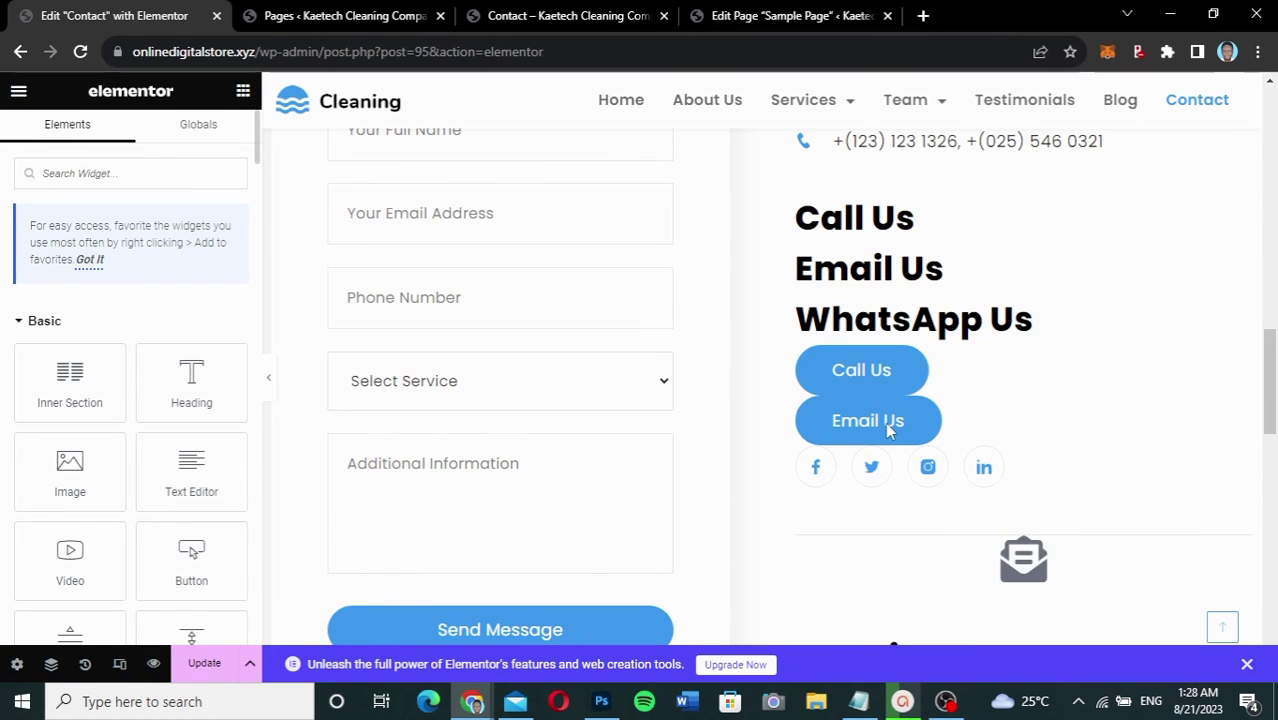
mouse_move(1232, 434)
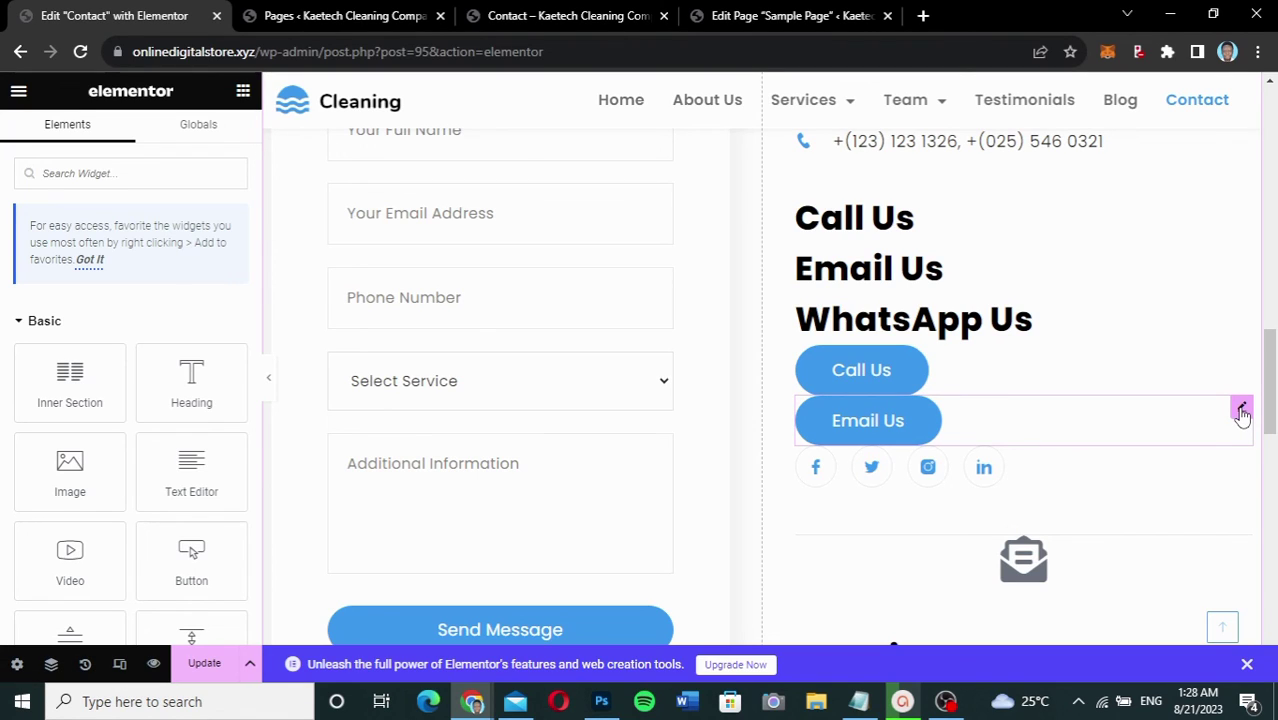
left_click(884, 420)
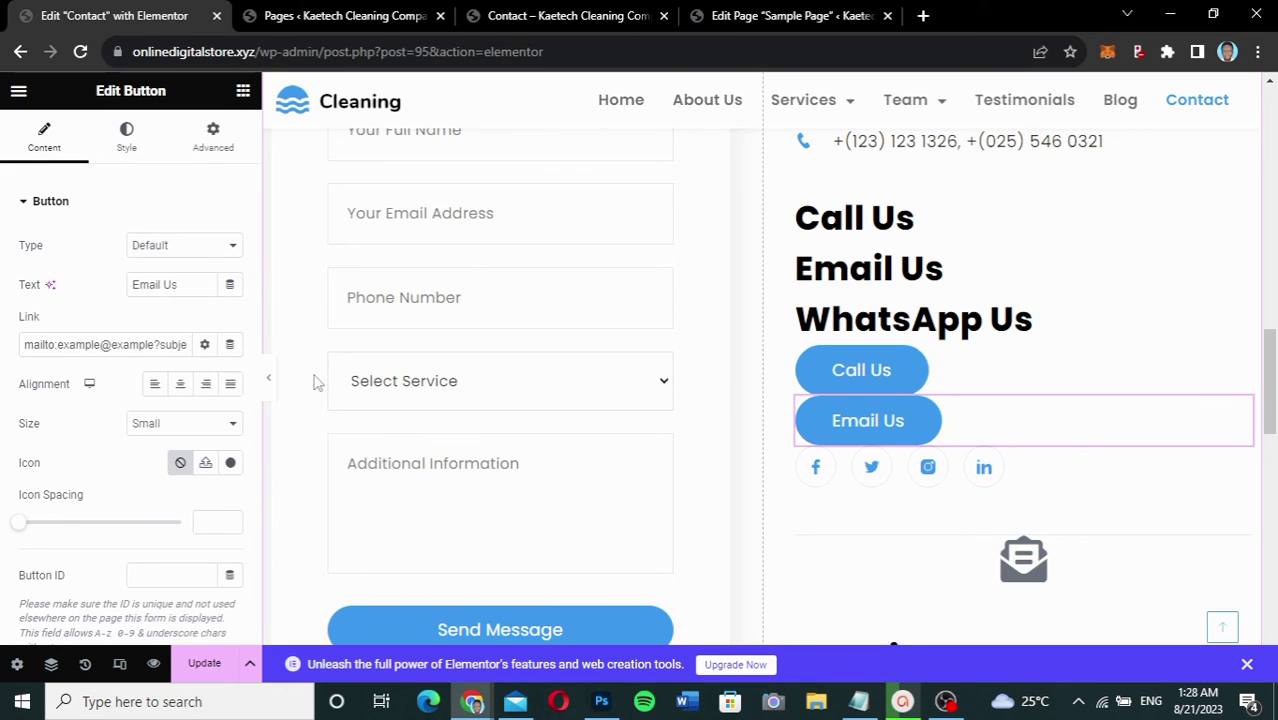
triple_click(143, 345)
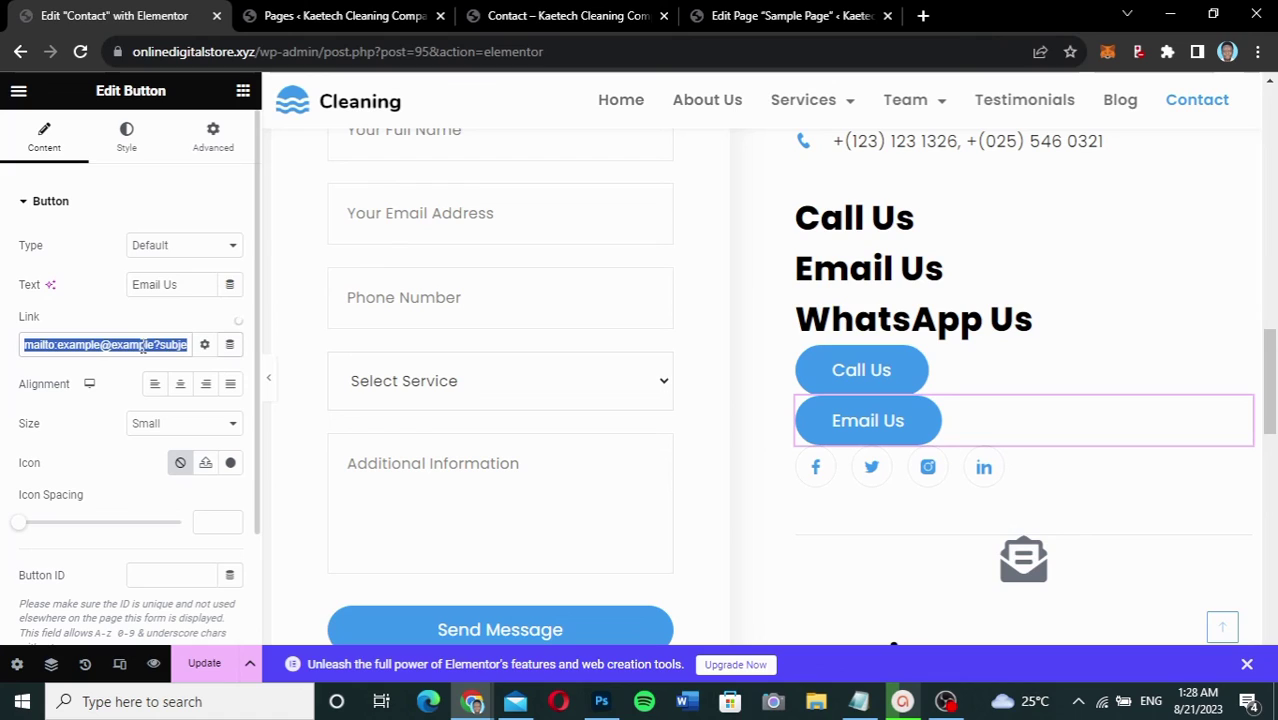
key("ctrl+v")
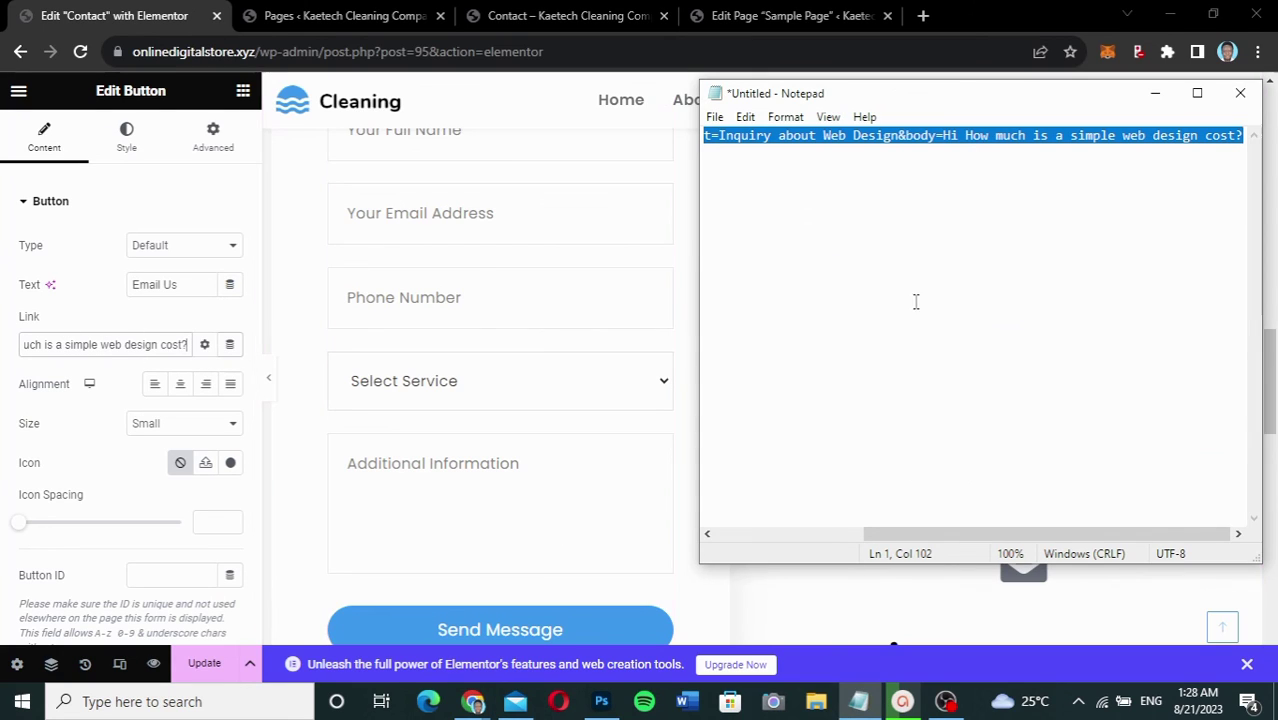
scroll(795, 230, "left", 5)
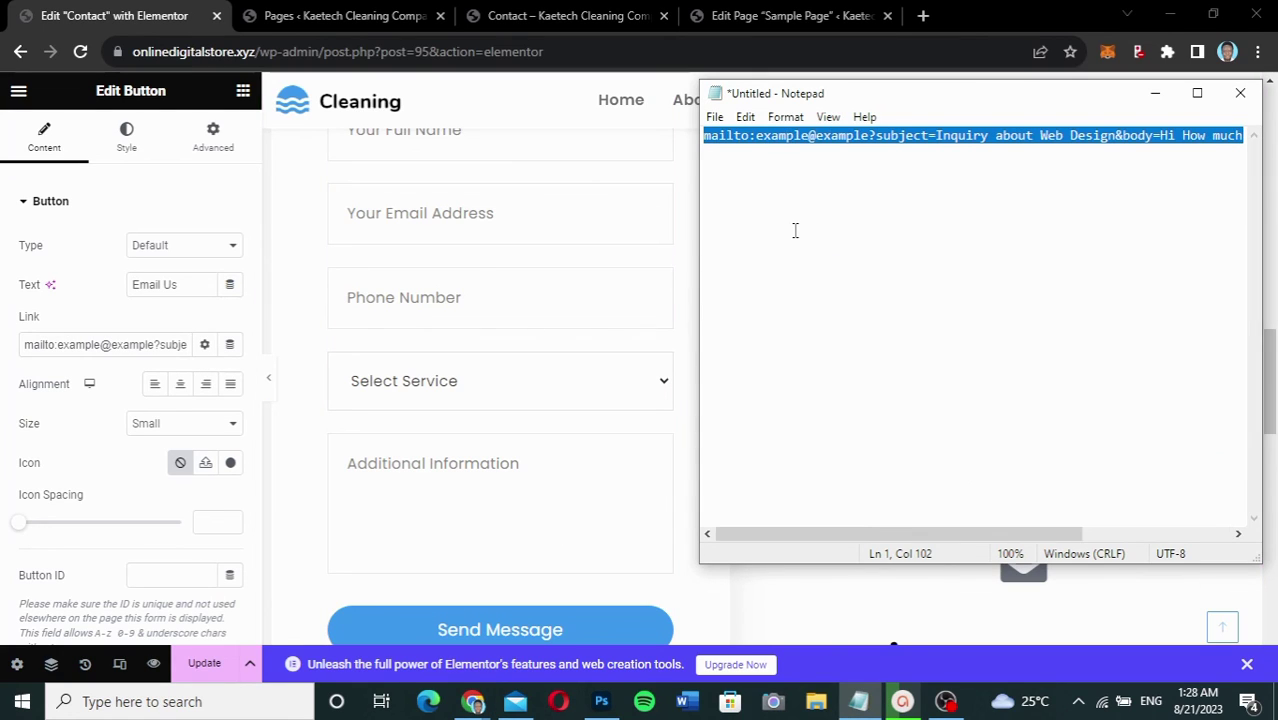
left_click(754, 137)
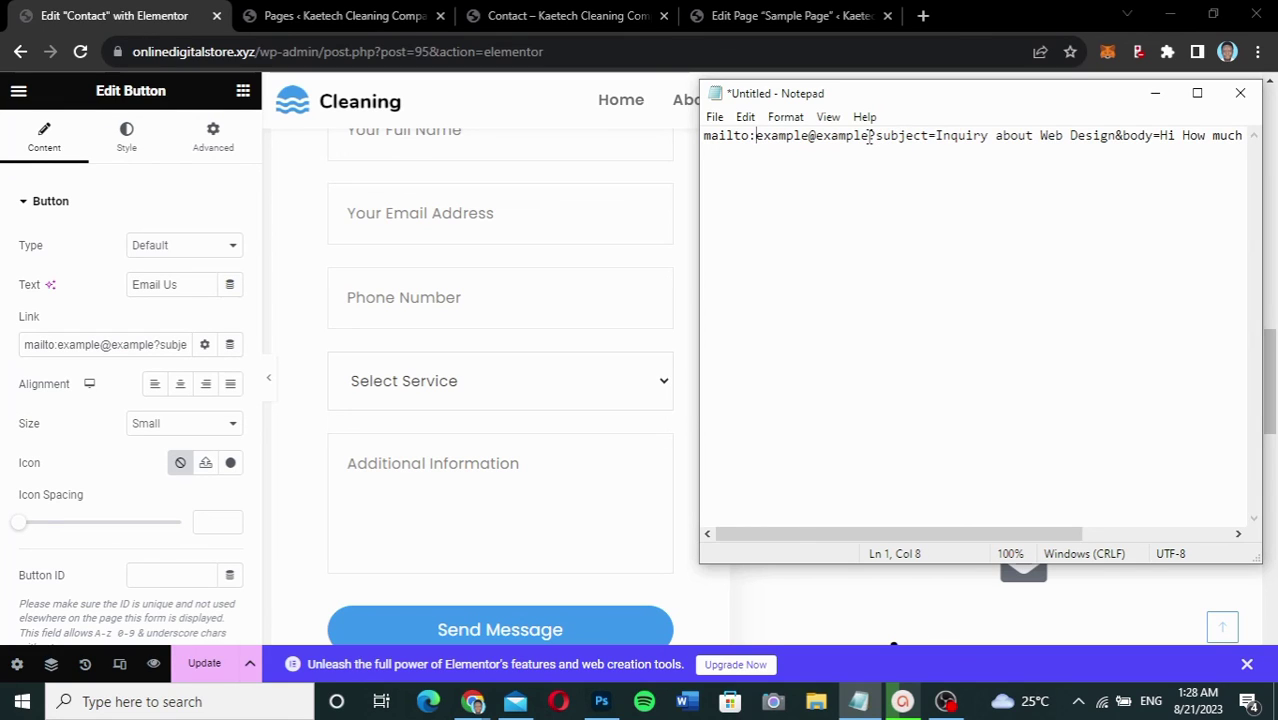
left_click_drag(869, 137, 757, 137)
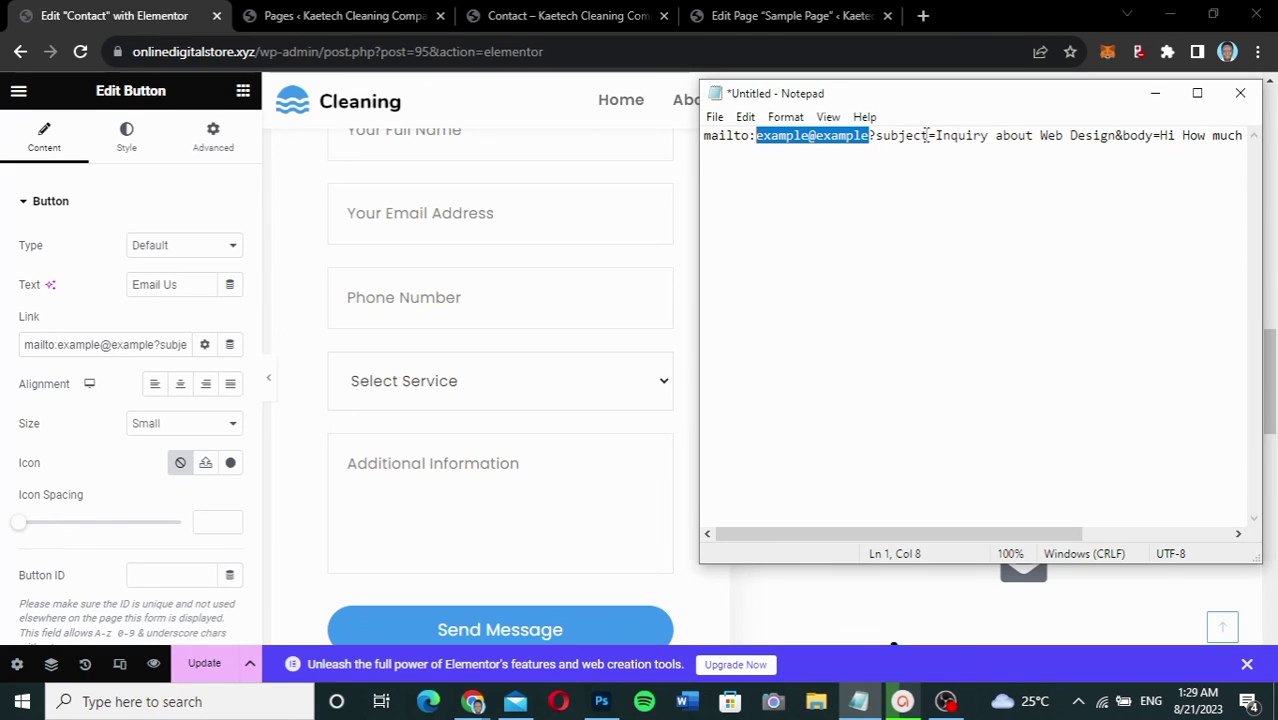
left_click(869, 137)
left_click_drag(869, 137, 937, 137)
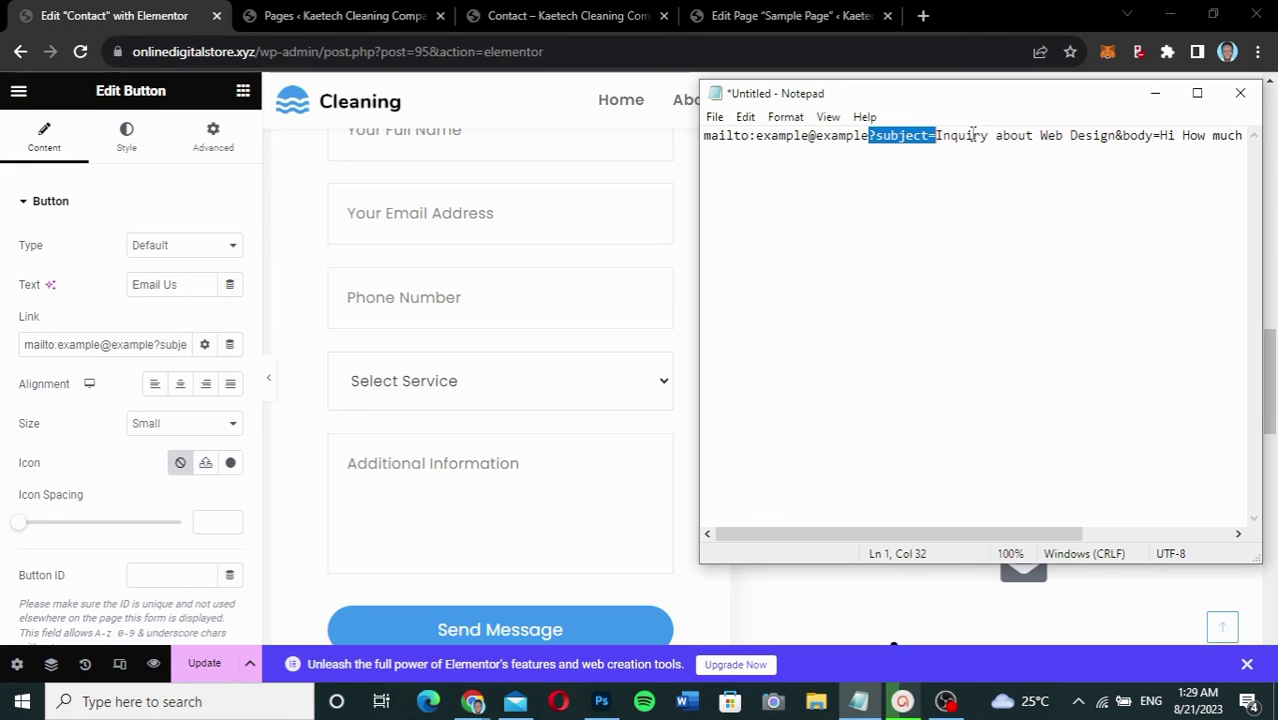
left_click(937, 136)
left_click_drag(937, 136, 1244, 136)
left_click(1115, 136)
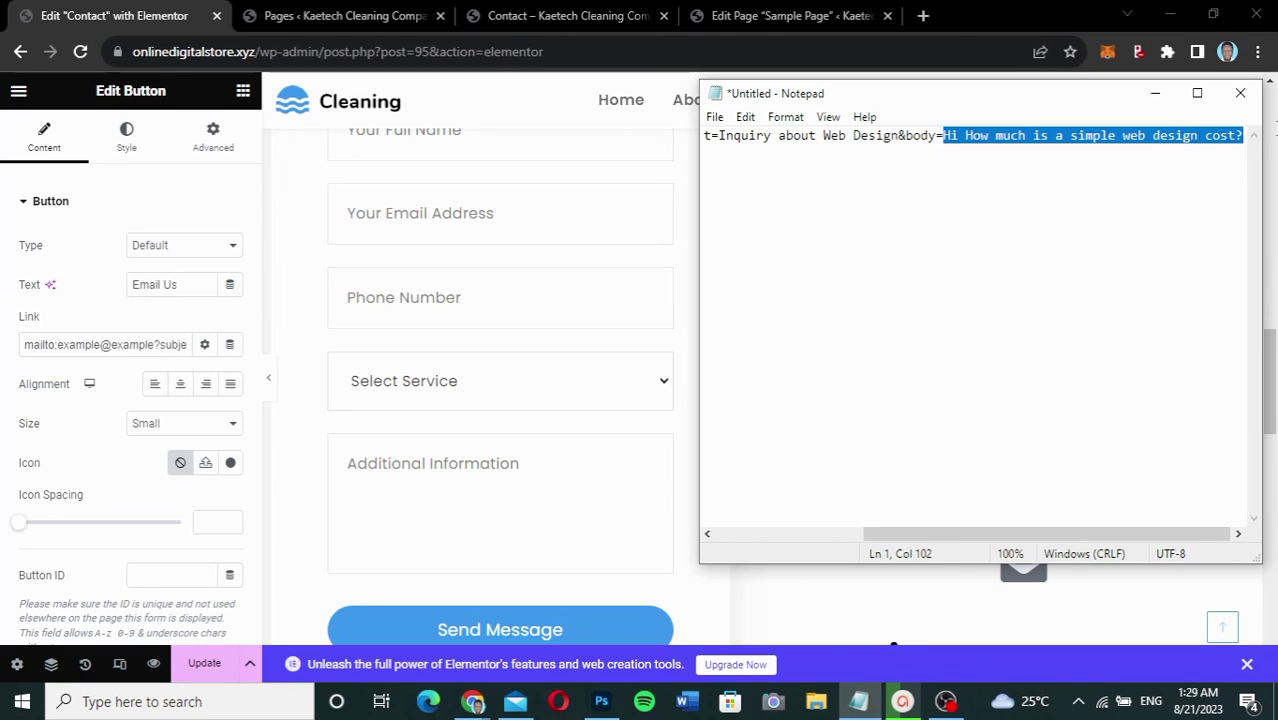